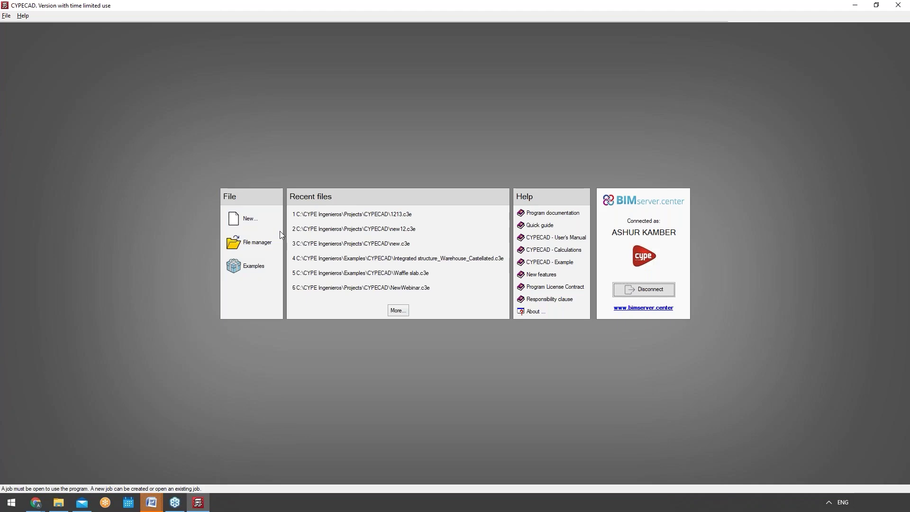
Create a new project with the file name WebinaronSlabs.
left_click(253, 221)
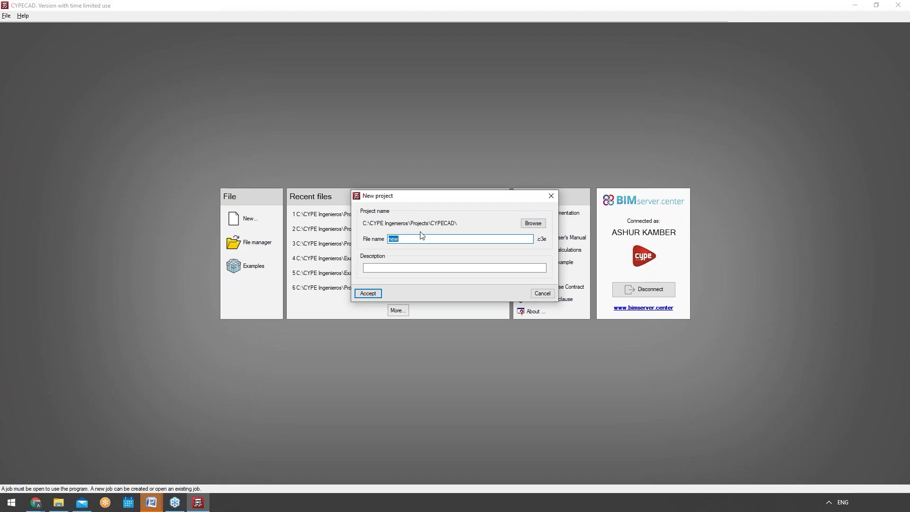
type("wEBINARsLABS")
key("BackSpace")
key("BackSpace")
key("BackSpace")
key("BackSpace")
key("BackSpace")
key("BackSpace")
key("BackSpace")
key("BackSpace")
key("BackSpace")
key("BackSpace")
key("BackSpace")
key("BackSpace")
type("WebinaronSlabs")
left_click(368, 294)
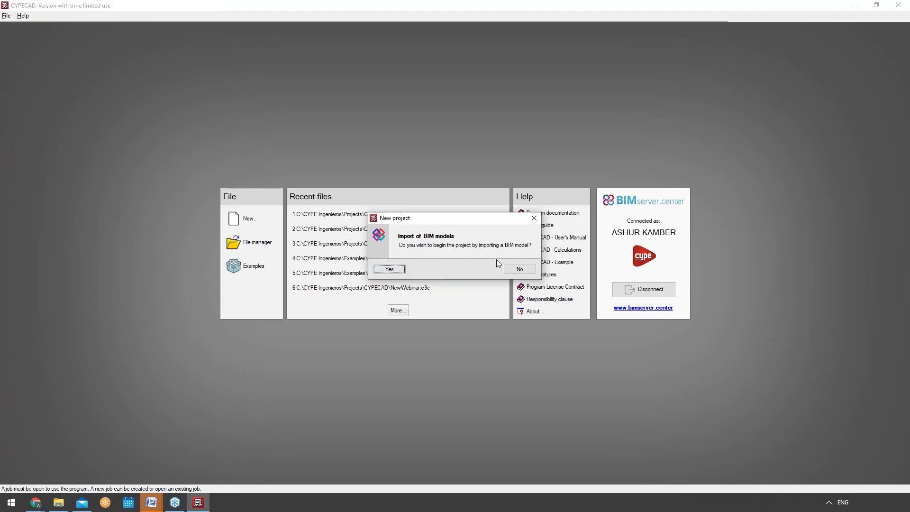
Decline the BIM model import and start the job as an empty project.
left_click(508, 269)
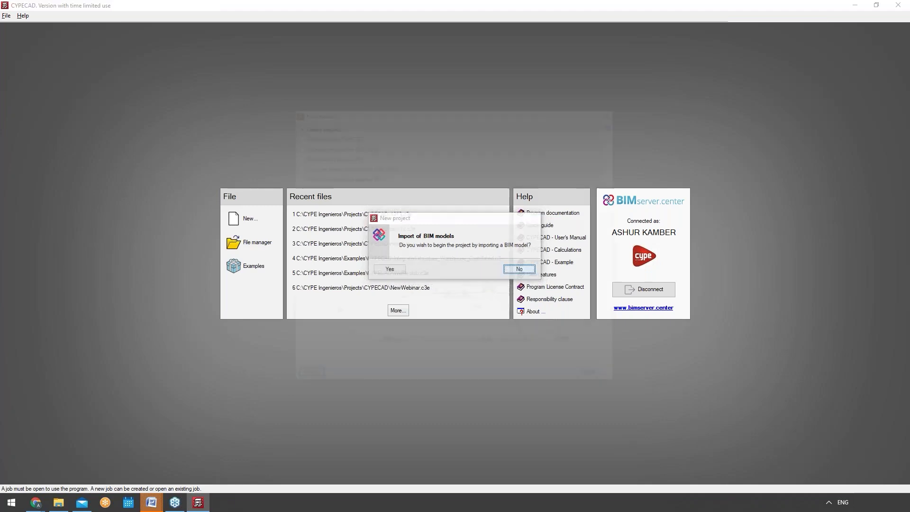
mouse_move(368, 154)
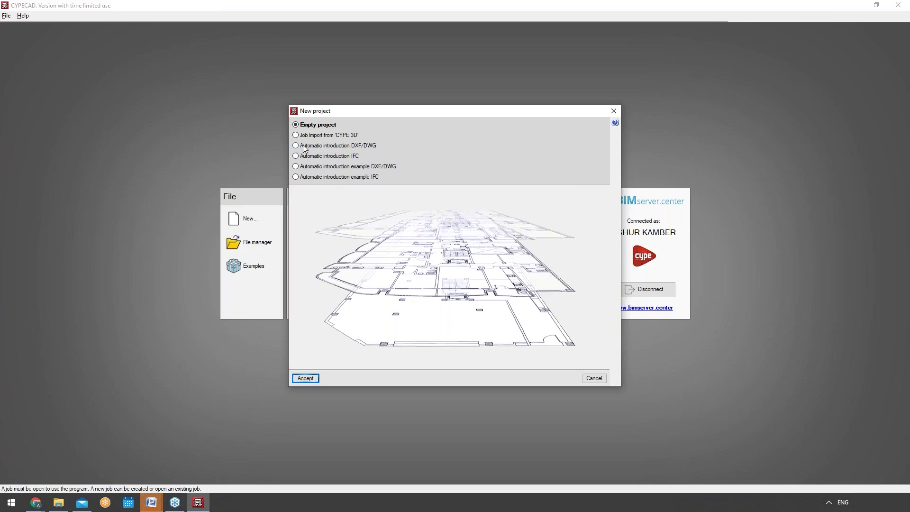
mouse_move(335, 128)
left_click(306, 379)
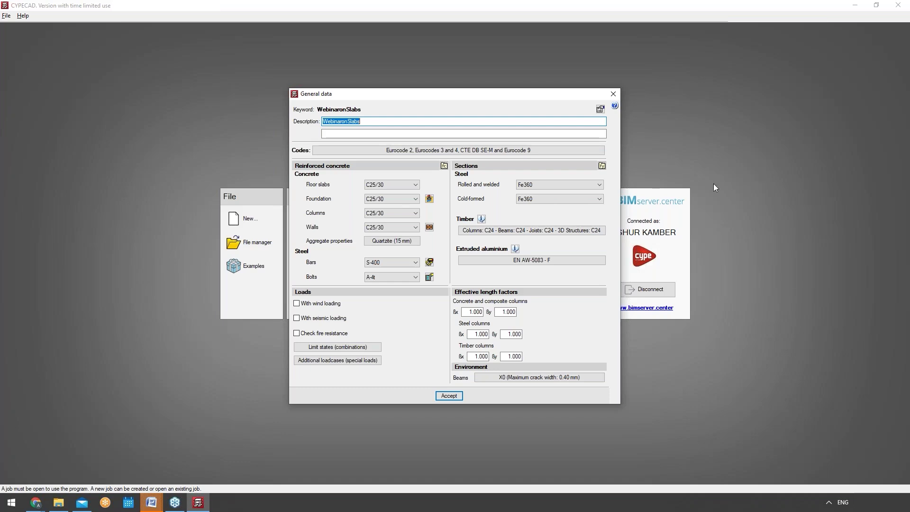
Review the design code selection and the concrete code options, keeping Eurocode 2 (EU) for concrete.
left_click(564, 150)
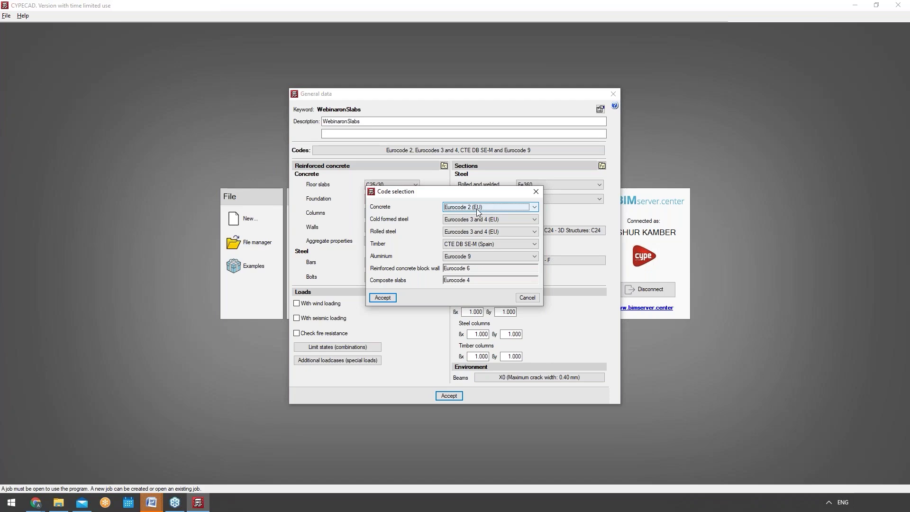
left_click(477, 212)
scroll(539, 263, "up", 4)
left_click_drag(539, 259, 524, 200)
left_click(524, 200)
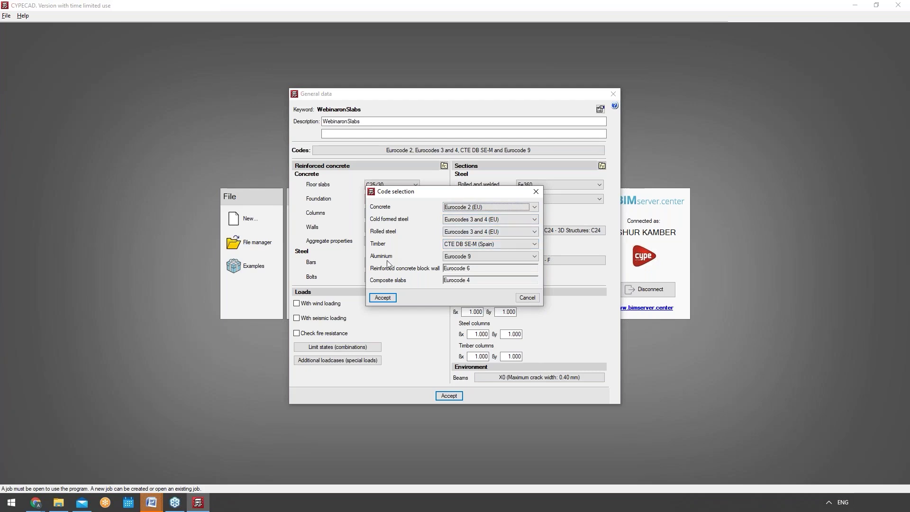
left_click(385, 298)
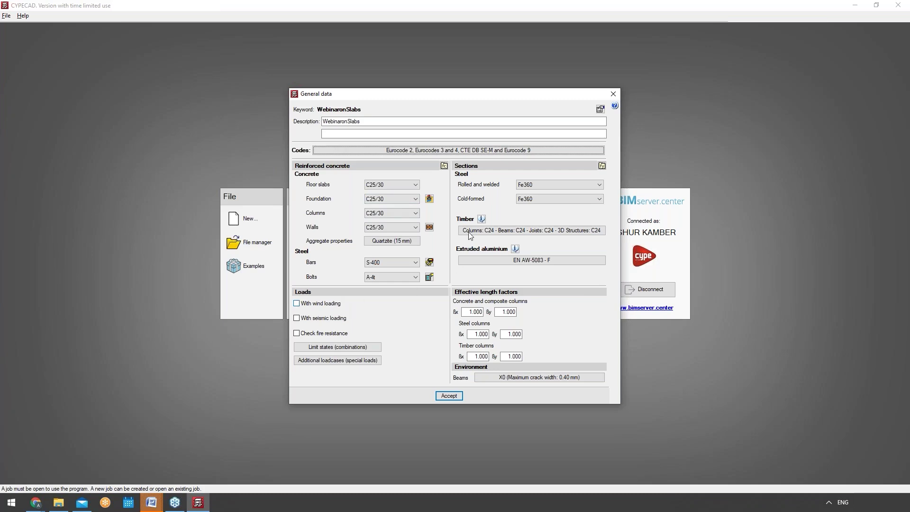
Review the concrete grades available for floor slabs in the general data, keeping C25/30.
left_click(415, 185)
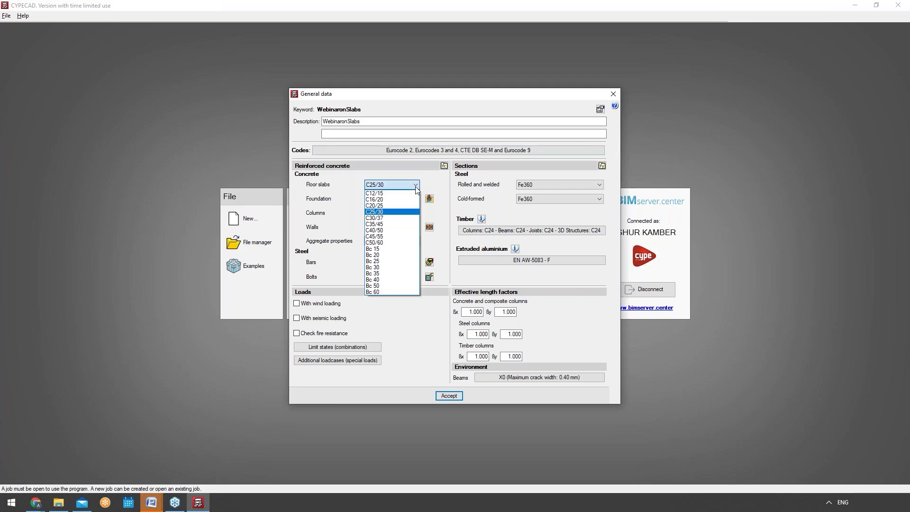
left_click(415, 185)
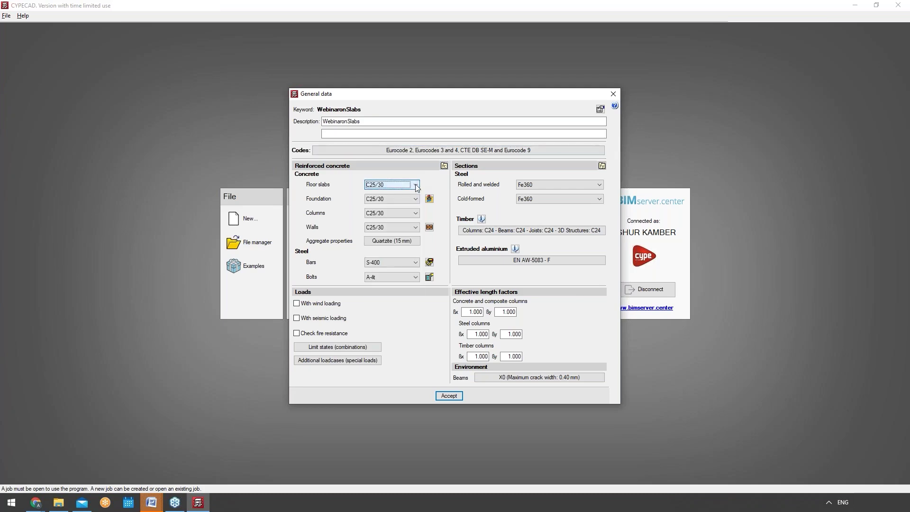
left_click(415, 185)
left_click(416, 185)
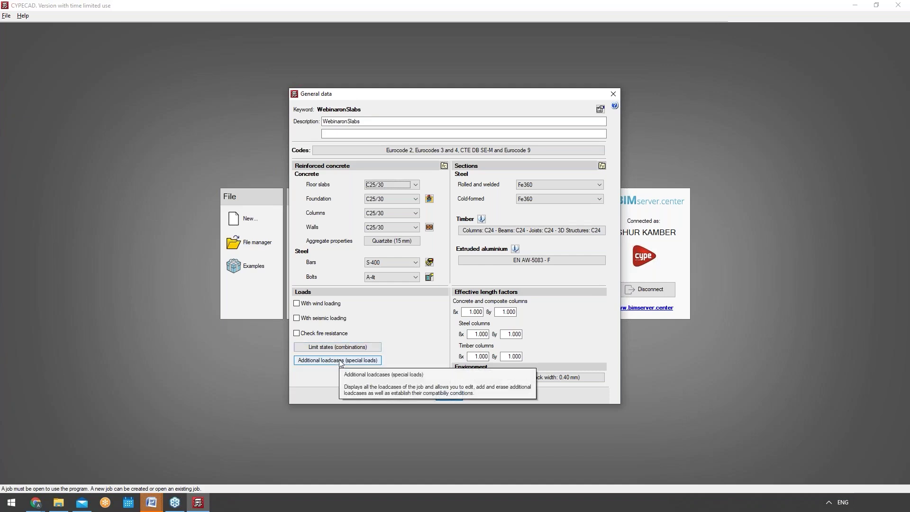
Check the limit state combinations and accept the project's general data.
left_click(369, 348)
left_click(533, 178)
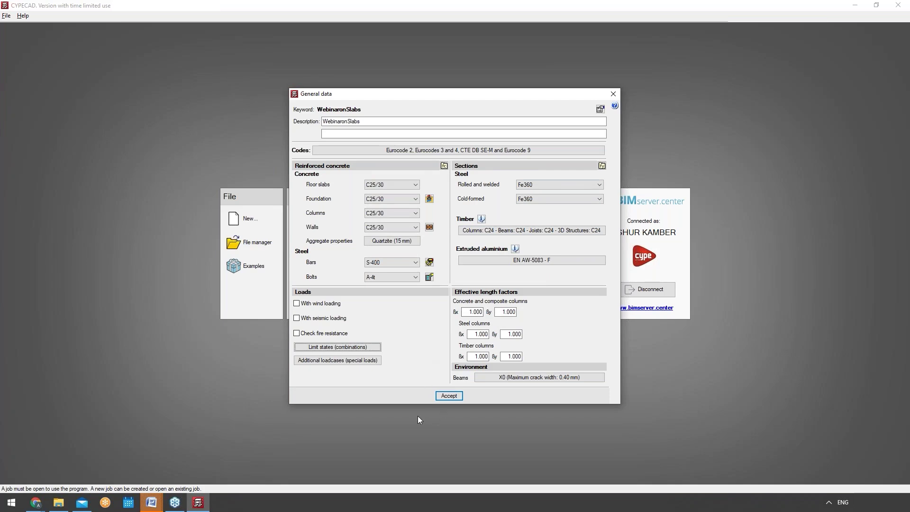
left_click(447, 396)
key("Return")
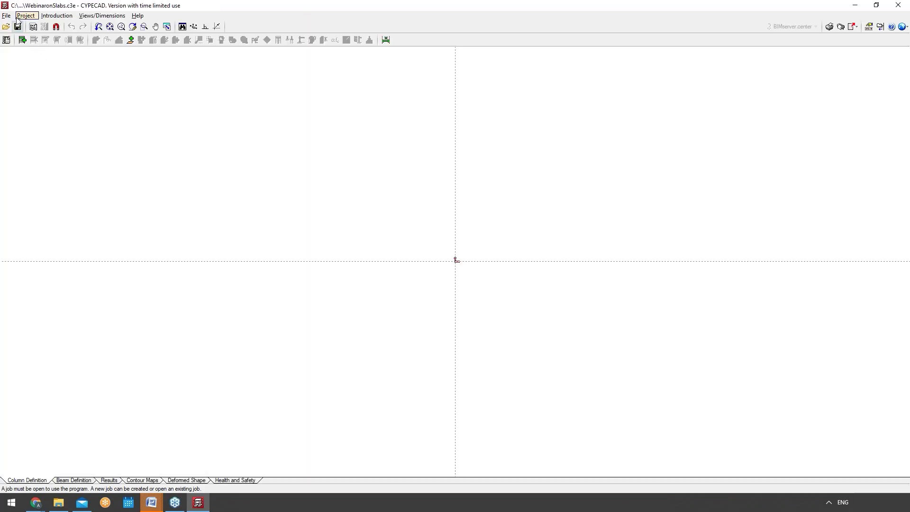
Reopen the project's general data for a check and close it with the same settings.
left_click(26, 16)
left_click(52, 27)
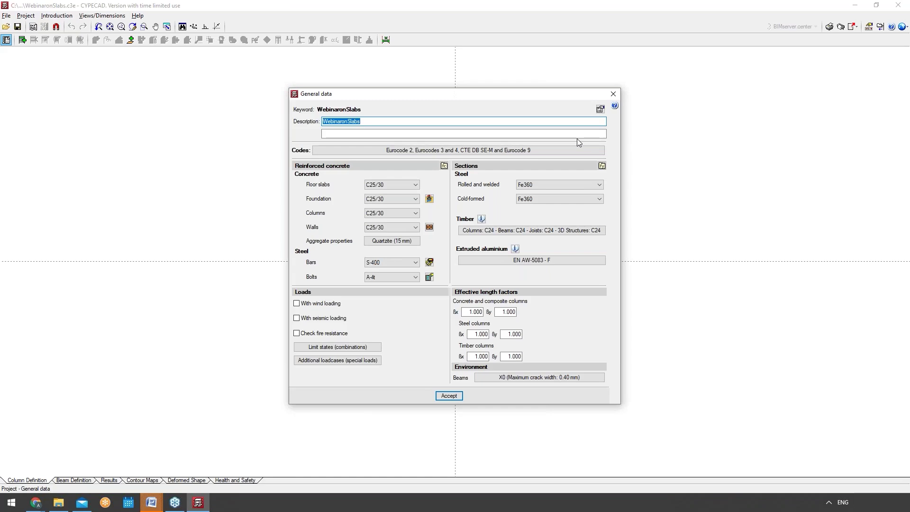
left_click(455, 396)
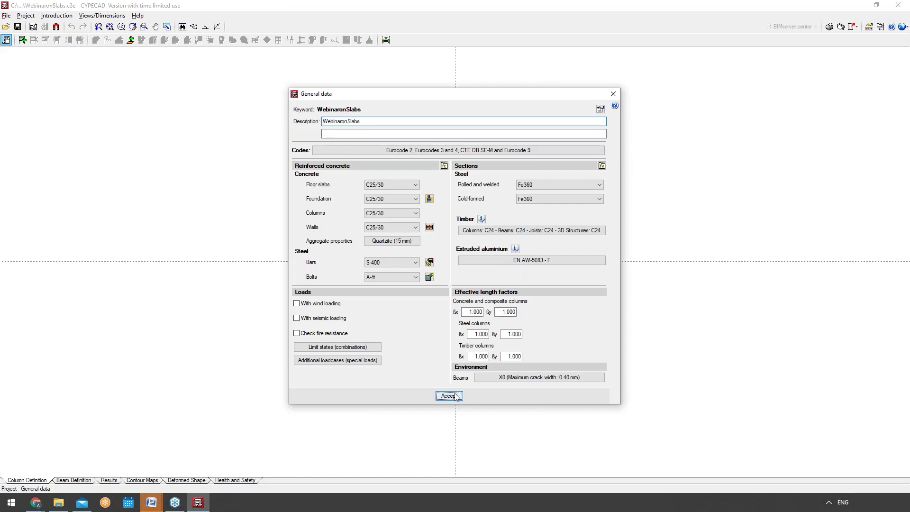
left_click(455, 283)
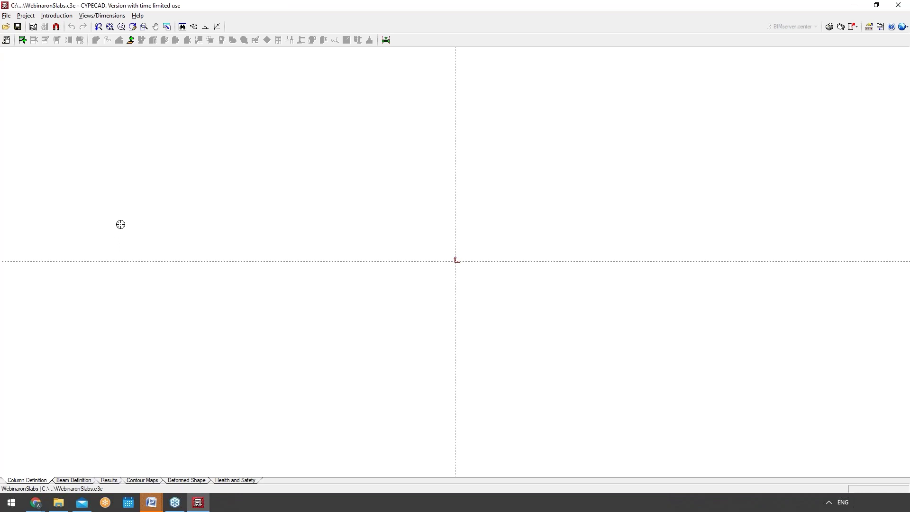
Insert one single floor, Floor 1, with a height of 3 m, a live load of 1 t/m² and a dead load of 1 t/m².
left_click(21, 41)
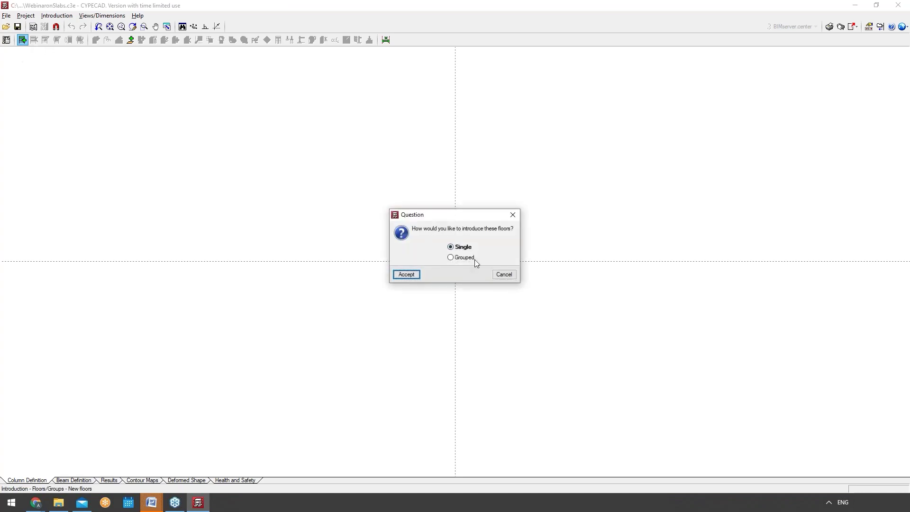
left_click(412, 276)
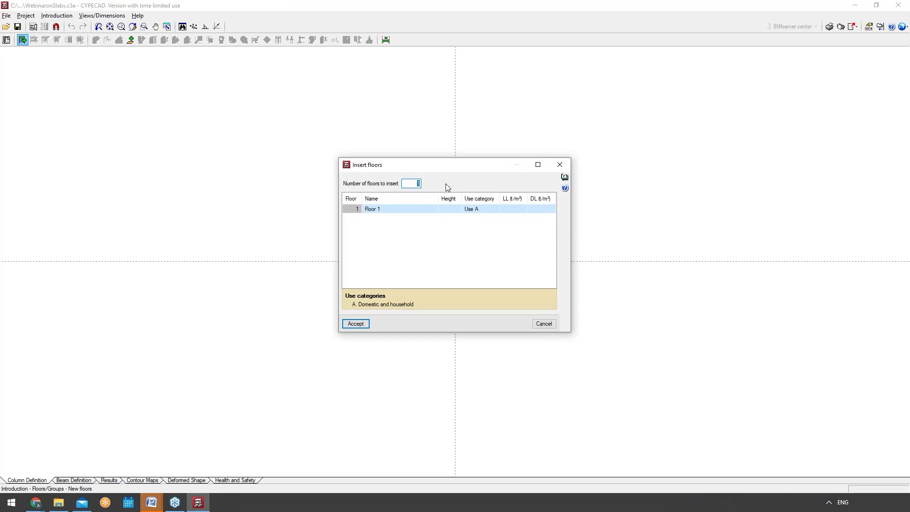
left_click(444, 211)
type("3")
left_click(508, 211)
type("1")
left_click(545, 210)
type("1")
key("Return")
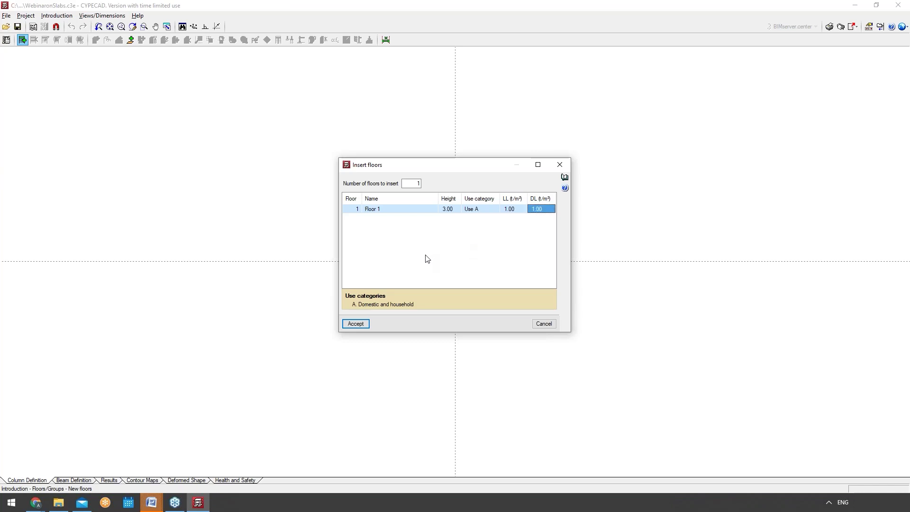
left_click(361, 326)
left_click(453, 270)
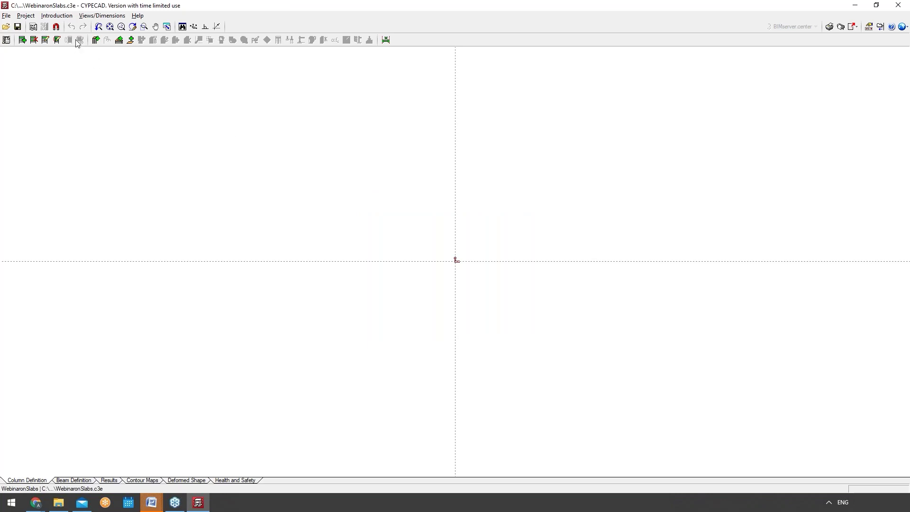
Start a new column for Floor 1 with X and Y widths of 50 cm.
left_click(66, 17)
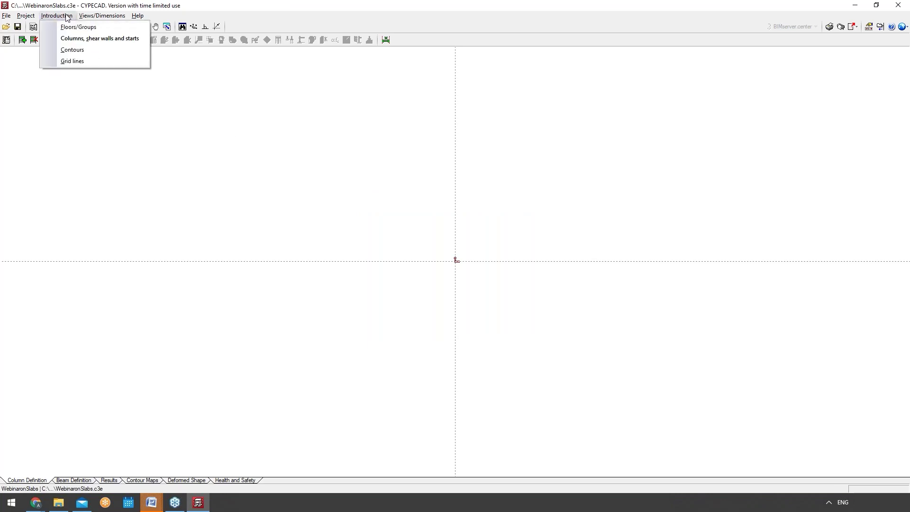
left_click(76, 38)
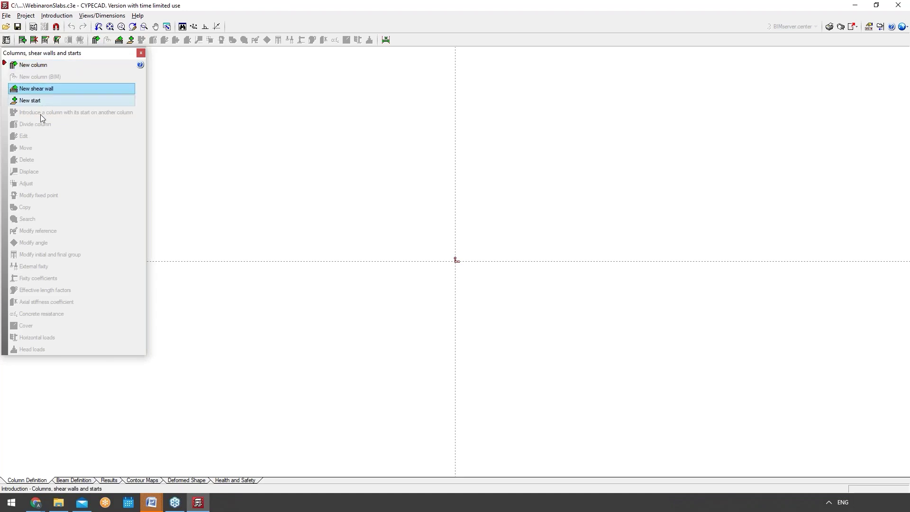
left_click(43, 65)
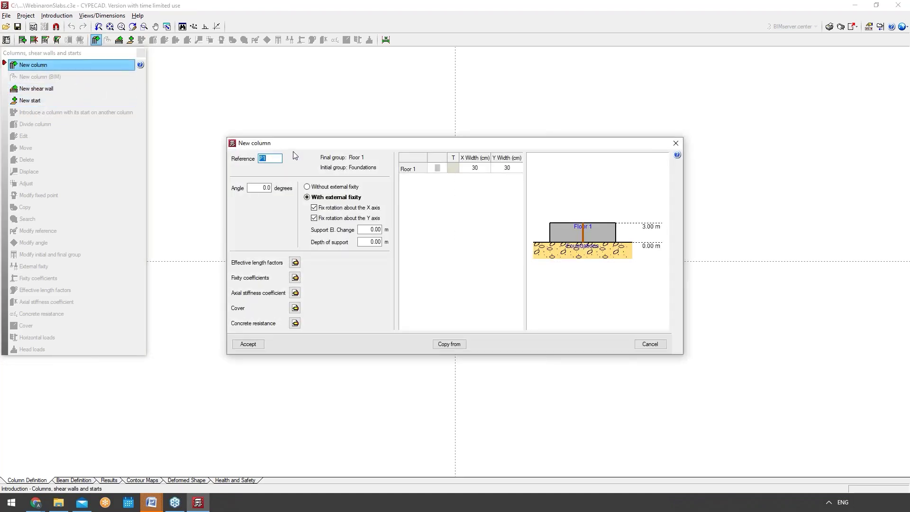
left_click(473, 168)
type("50")
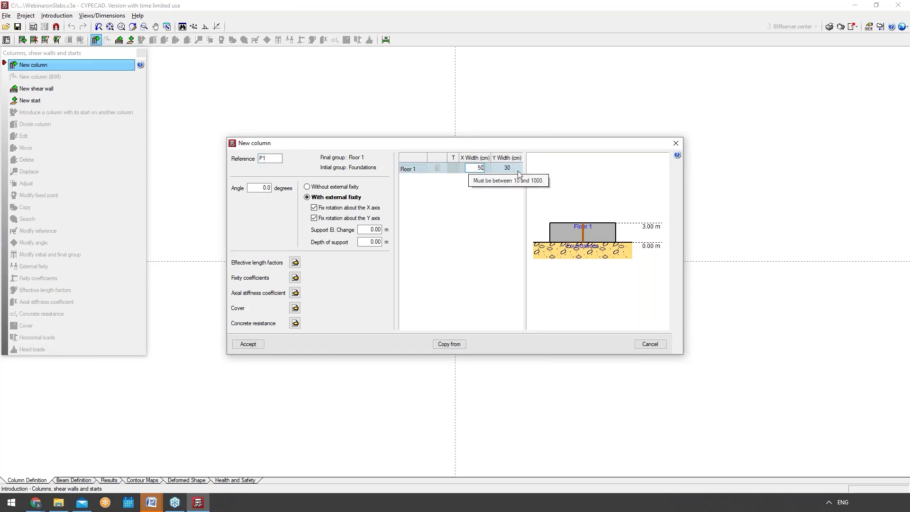
left_click(516, 169)
type("50")
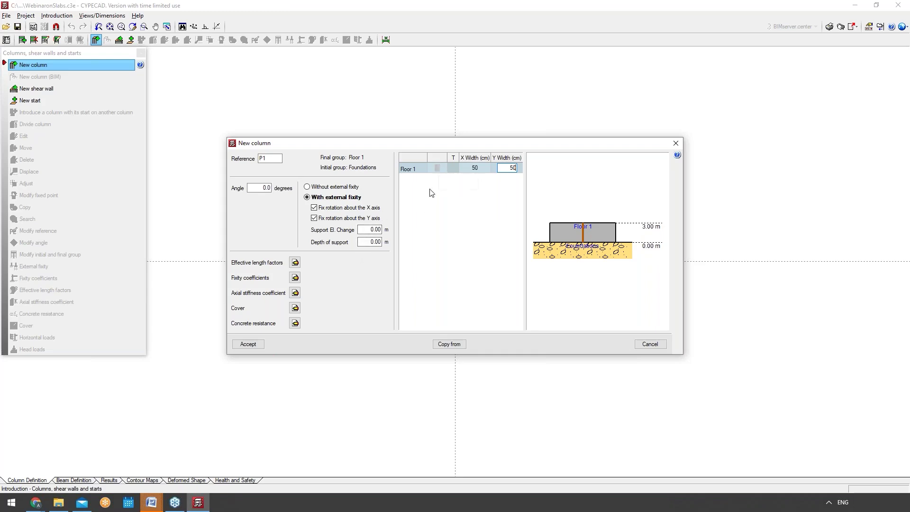
Look at the material and section type options for the new column and close them unchanged.
left_click(436, 174)
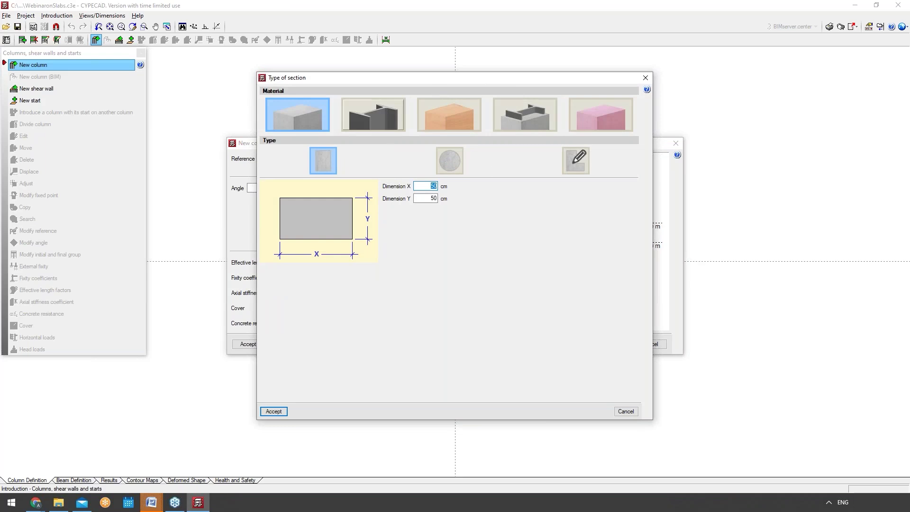
left_click(643, 78)
left_click(645, 78)
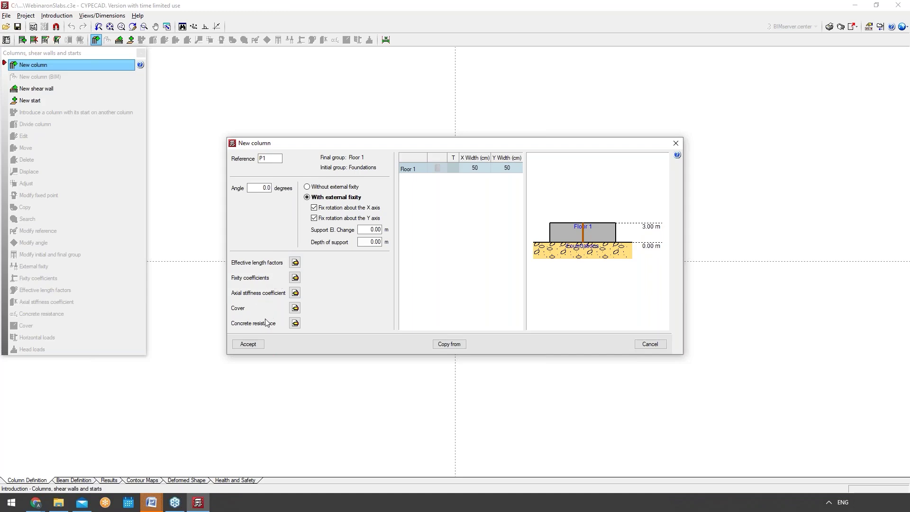
Set the new column's effective length factors on Floor 1 to 0.7 for both X and Y buckling.
left_click(295, 263)
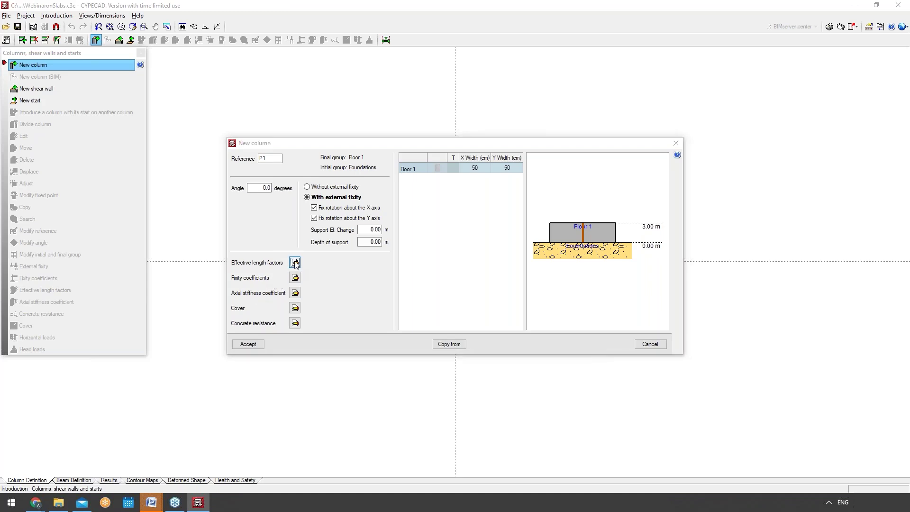
left_click(525, 119)
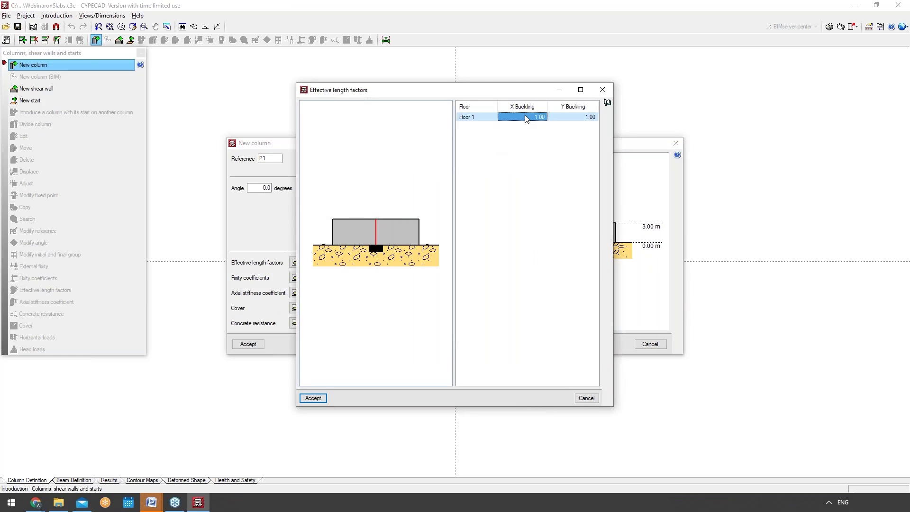
double_click(529, 119)
type("0.7")
double_click(569, 116)
type("1")
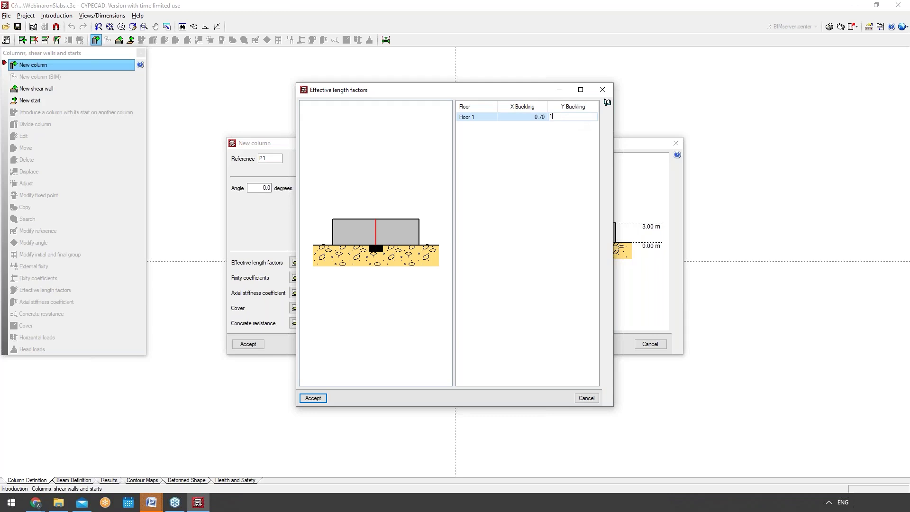
type("0.7")
left_click(320, 398)
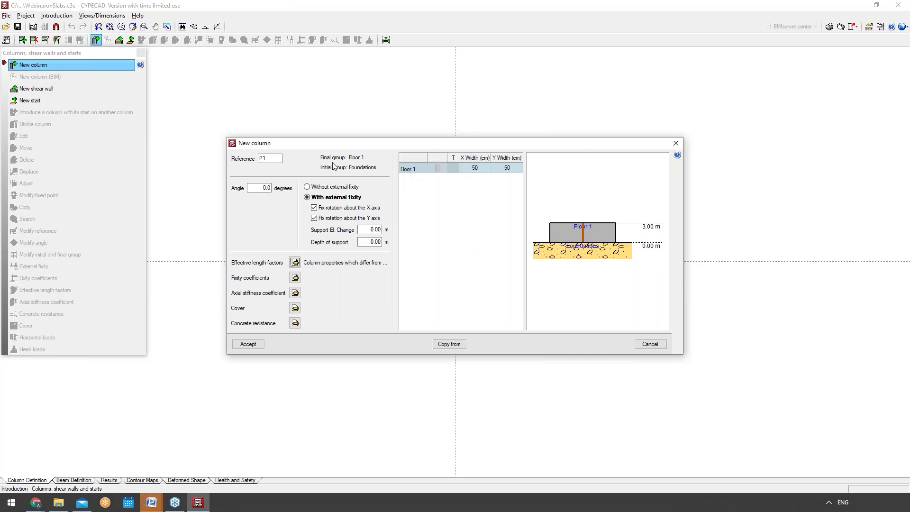
Accept the column data and place the first column at the origin, coordinates X 0, Y 0.
mouse_move(333, 166)
left_click(248, 344)
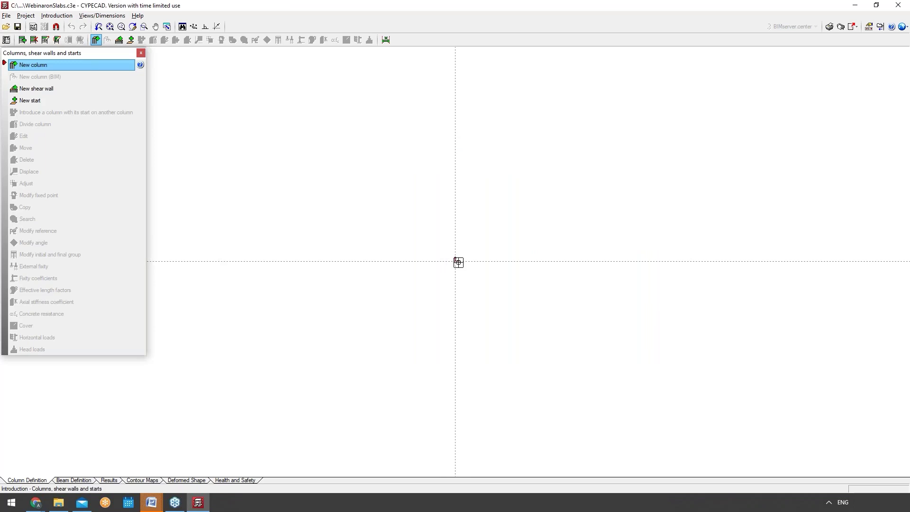
key("Return")
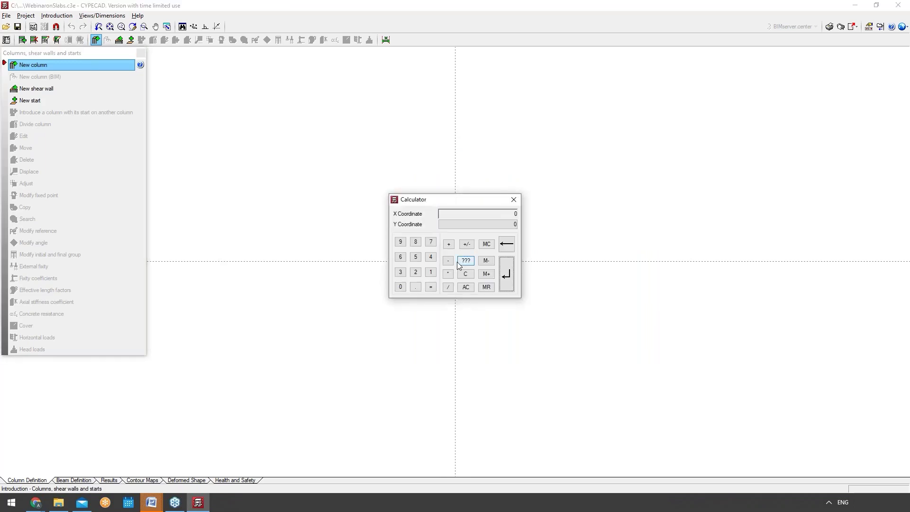
key("Return")
left_click(505, 275)
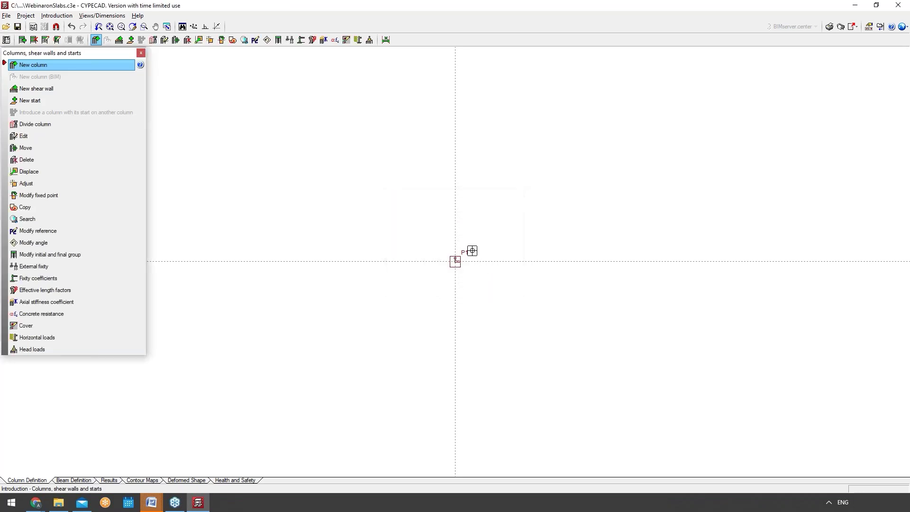
Place a second column directly above the first at coordinates X 0, Y 6 m.
key("Return")
type("0")
key("Return")
type("6")
key("Return")
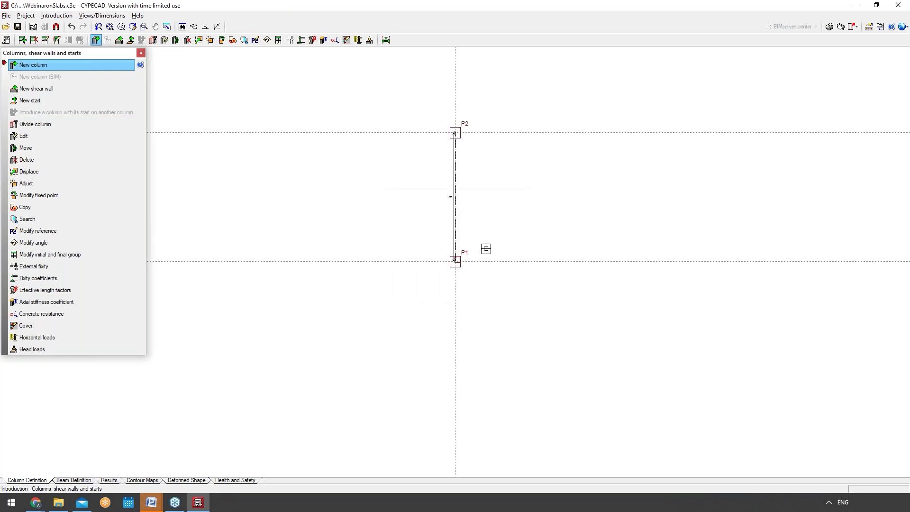
Place two columns to the right of P1 at 6 m spacing and two more above them, aligned with P2.
left_click(521, 263)
type("60")
key("Return")
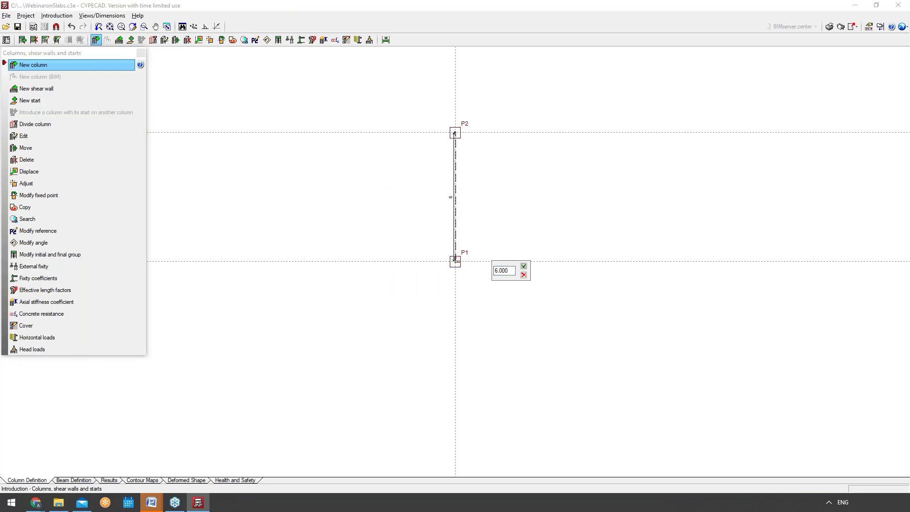
key("Return")
left_click(661, 261)
type("60")
key("Return")
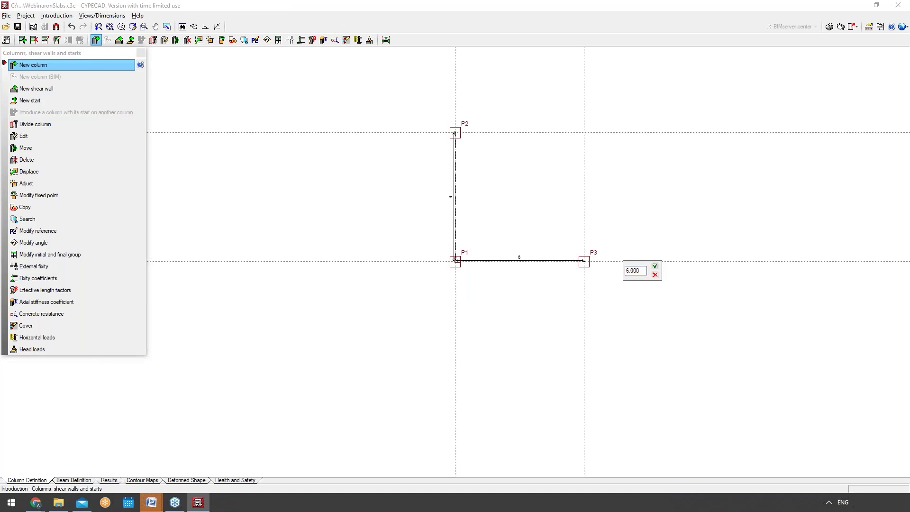
key("Return")
left_click(715, 132)
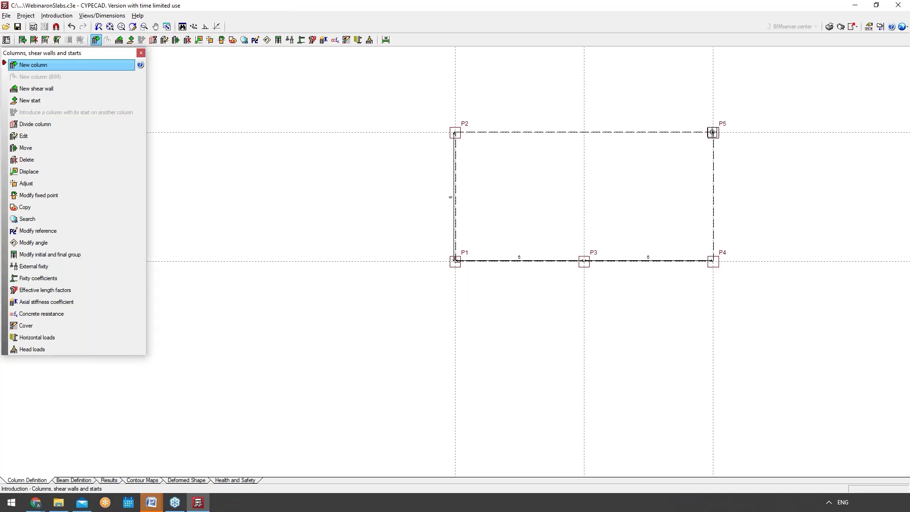
left_click(585, 132)
Add a third row of three columns 6 m above the second row, aligned with the existing columns.
scroll(561, 230, "down", 1)
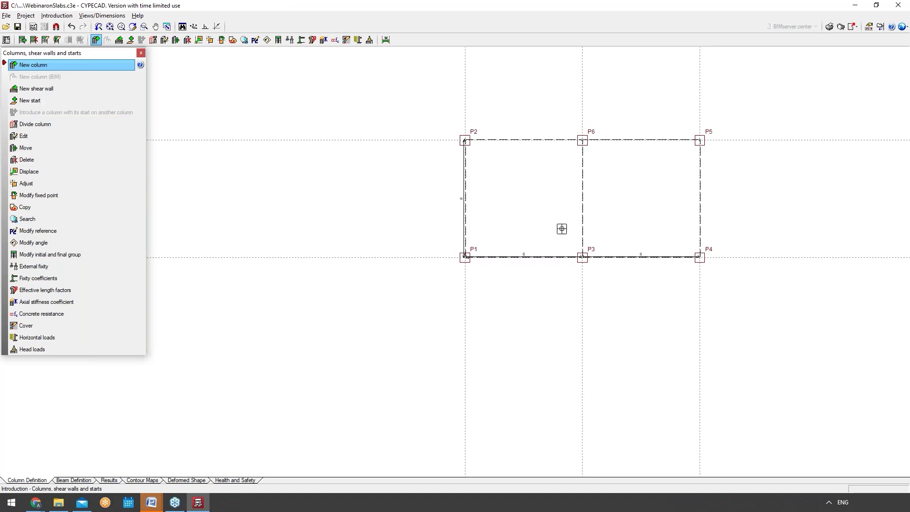
scroll(550, 100, "up", 1)
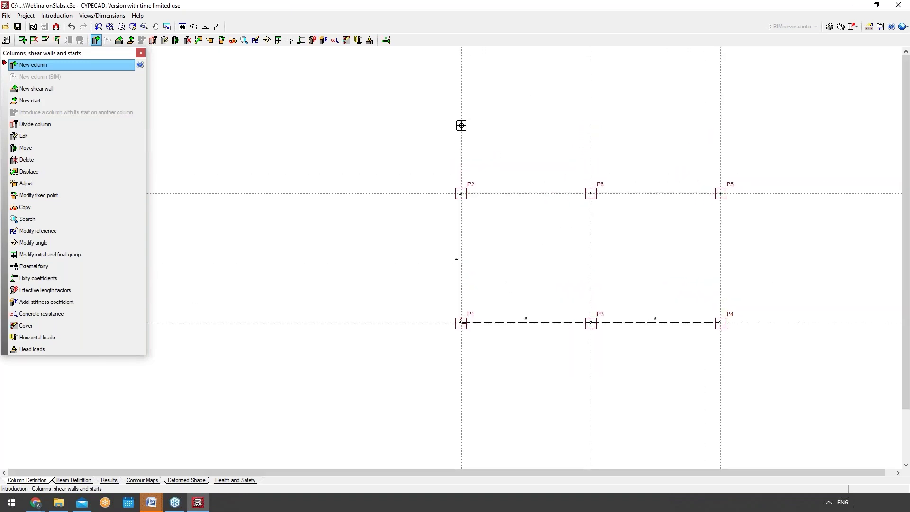
left_click(462, 125)
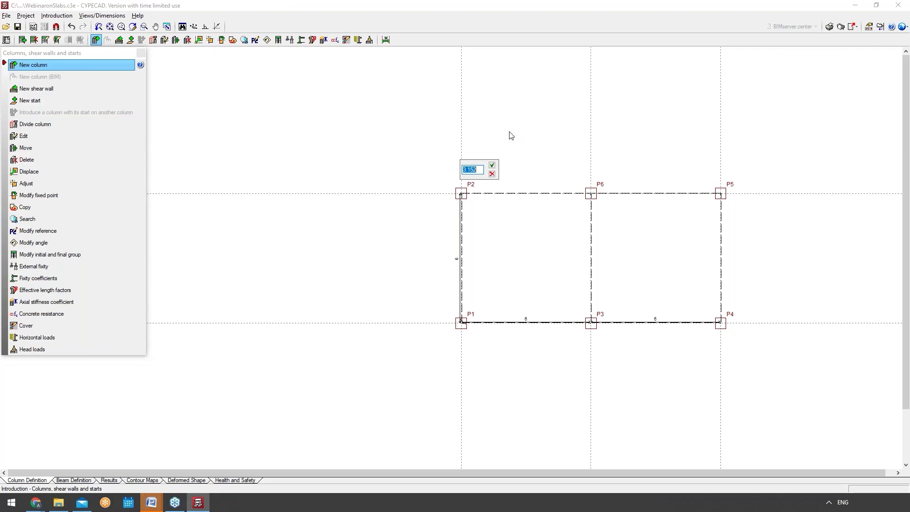
type("6.000")
key("Return")
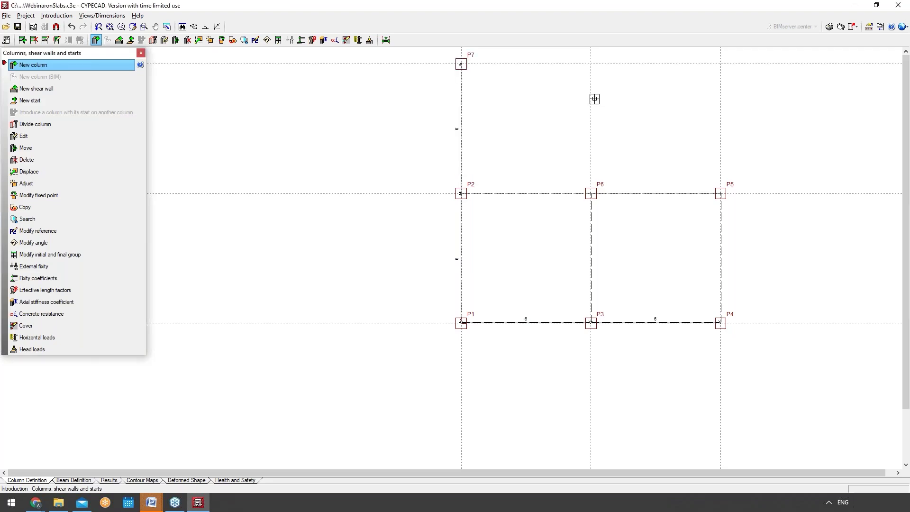
left_click(593, 101)
double_click(610, 157)
type("6.000")
key("Return")
left_click(720, 64)
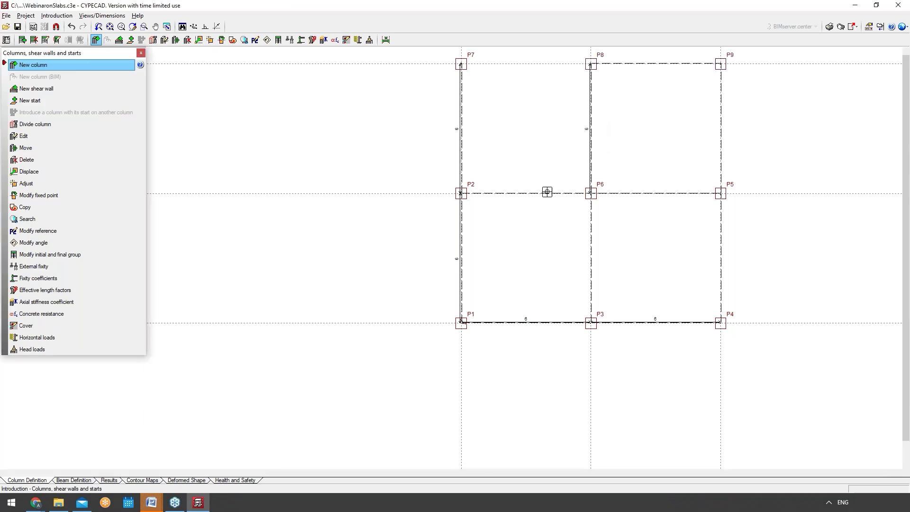
scroll(546, 193, "down", 1)
scroll(611, 104, "up", 1)
scroll(499, 197, "down", 1)
scroll(608, 193, "up", 2)
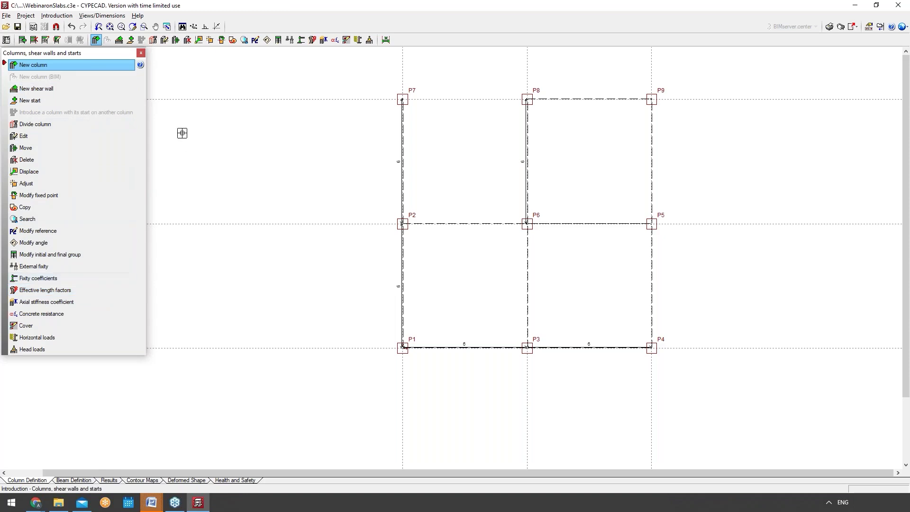
Leave column entry, switch to Beam Definition and go to the Foundations group.
left_click(140, 53)
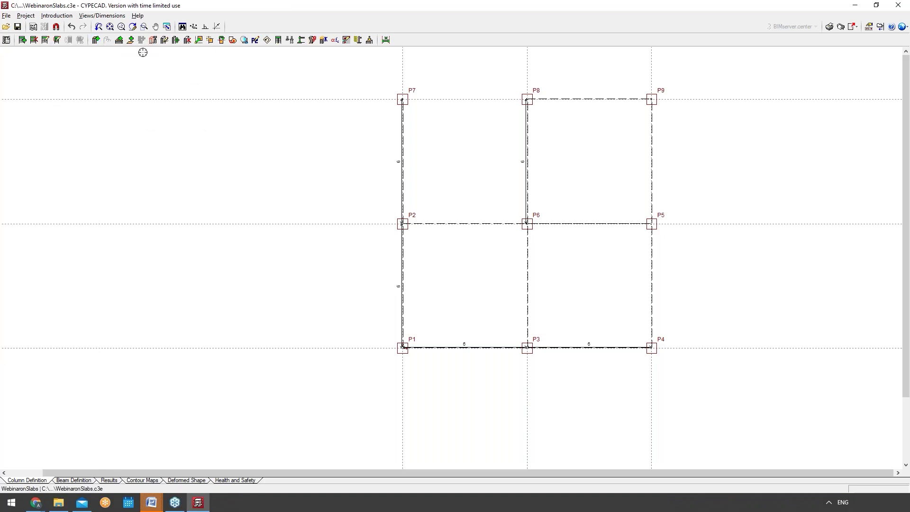
left_click(75, 480)
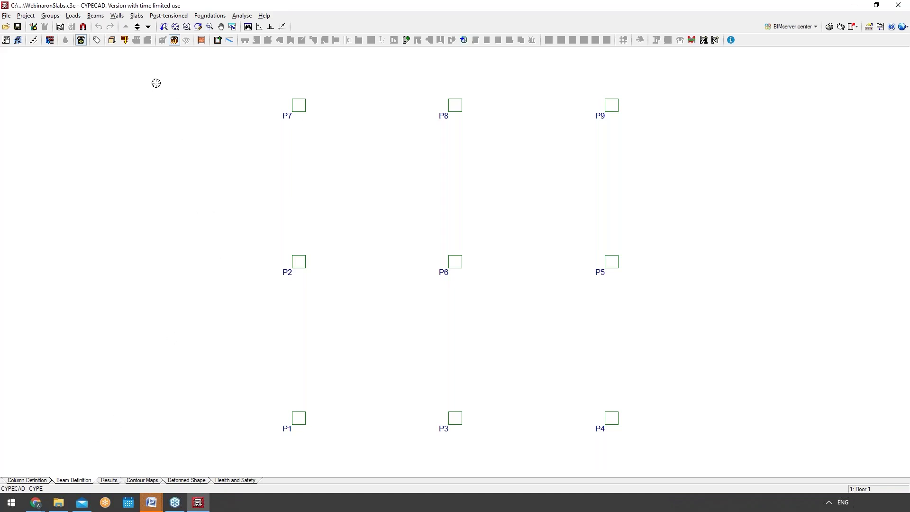
left_click(136, 27)
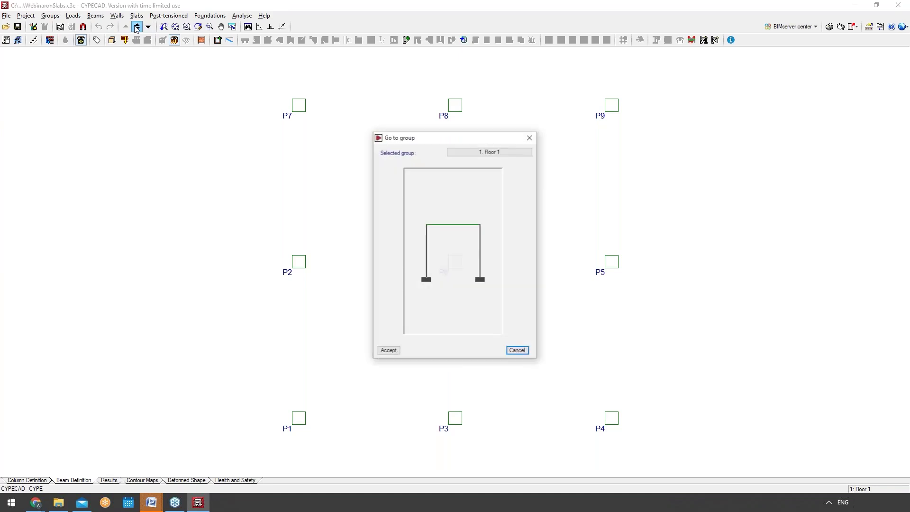
left_click(441, 279)
double_click(449, 269)
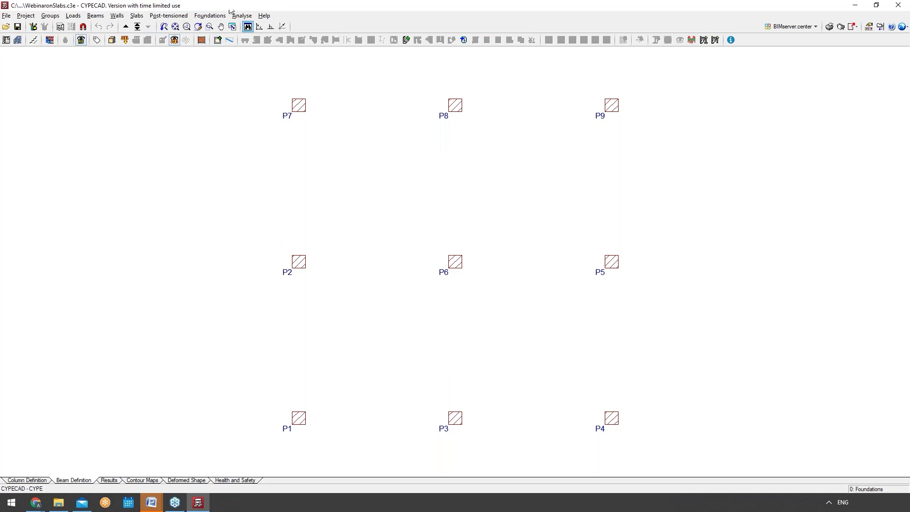
Start a new single-column foundation element with the first footing type and look at its type selection options.
left_click(210, 15)
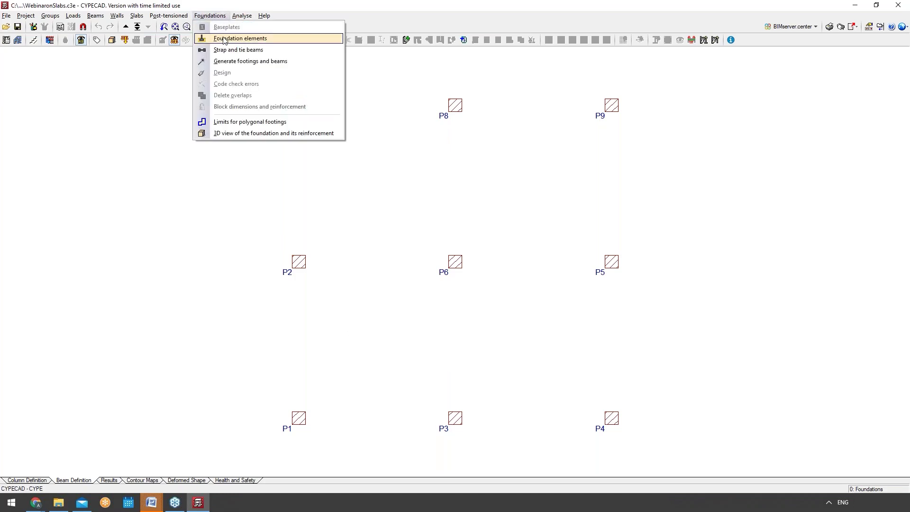
left_click(225, 40)
left_click(47, 65)
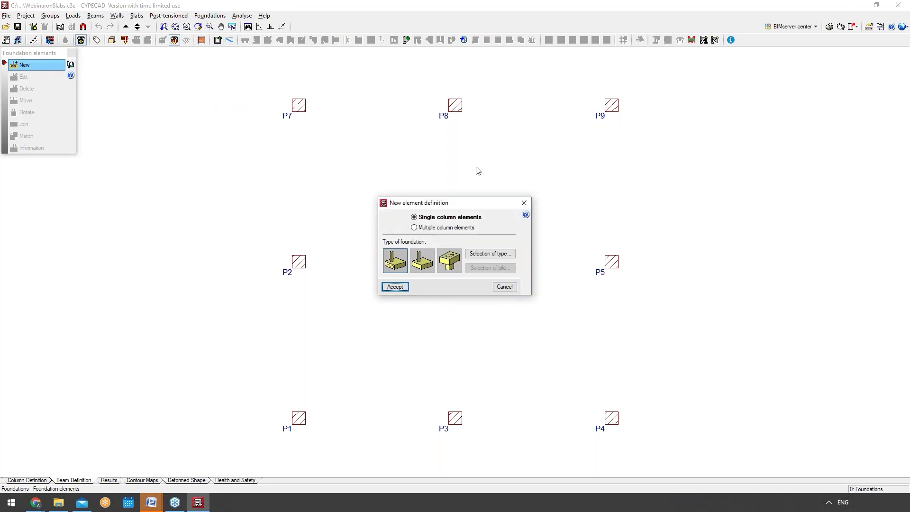
left_click(392, 266)
left_click(490, 253)
left_click(536, 235)
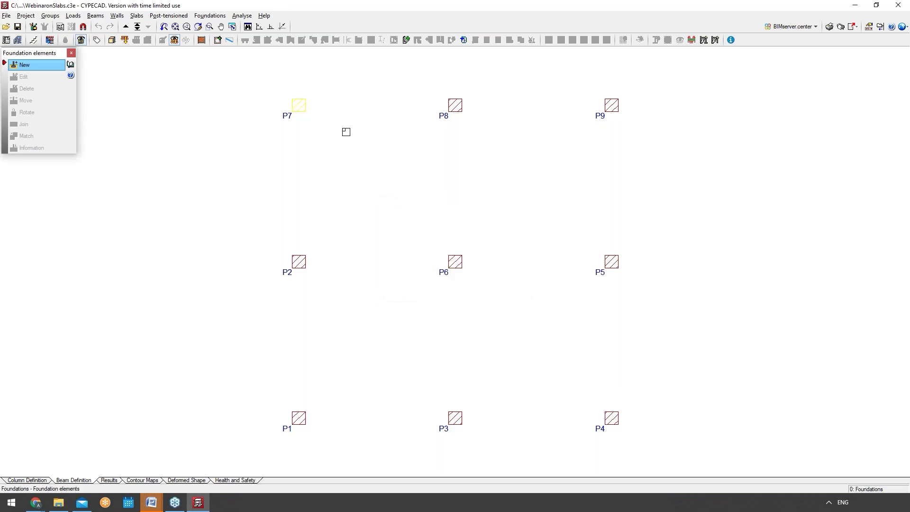
Place footings under columns P7, P8, P9, P5, P6 and P2.
left_click(299, 105)
left_click(448, 105)
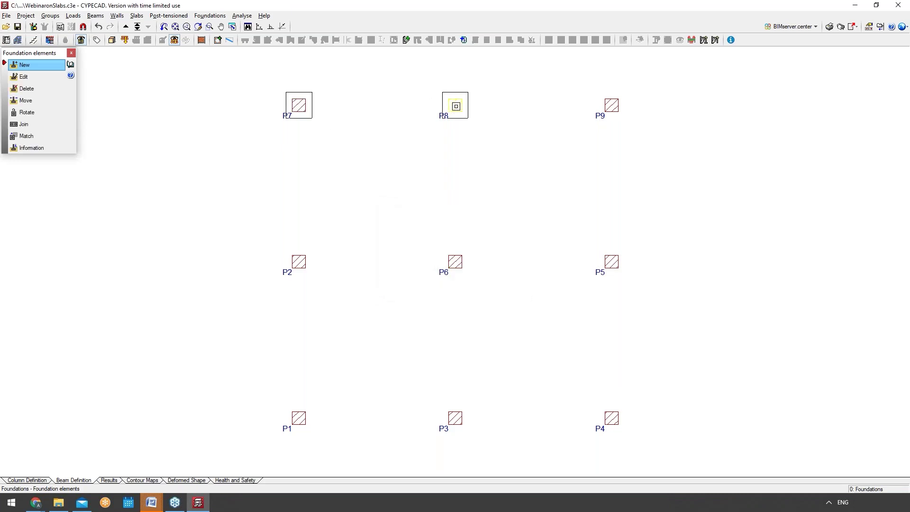
left_click(612, 105)
left_click(612, 256)
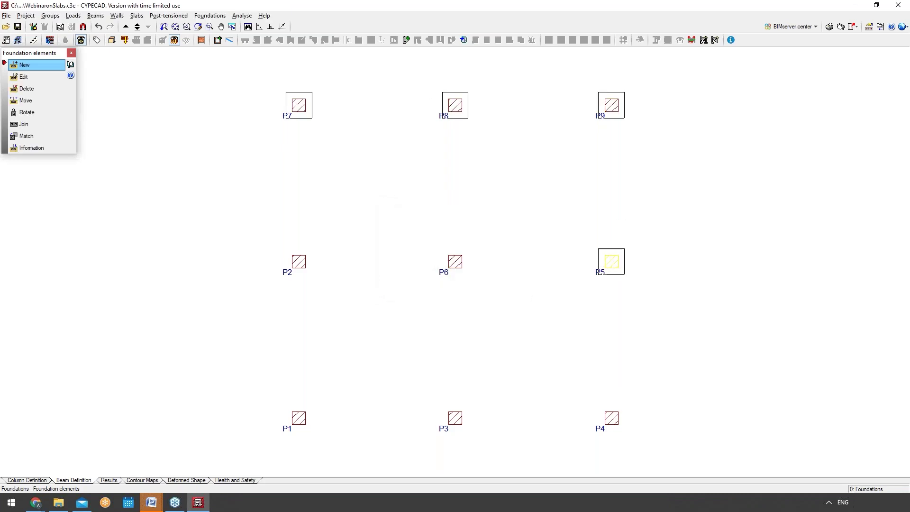
left_click(454, 260)
left_click(298, 261)
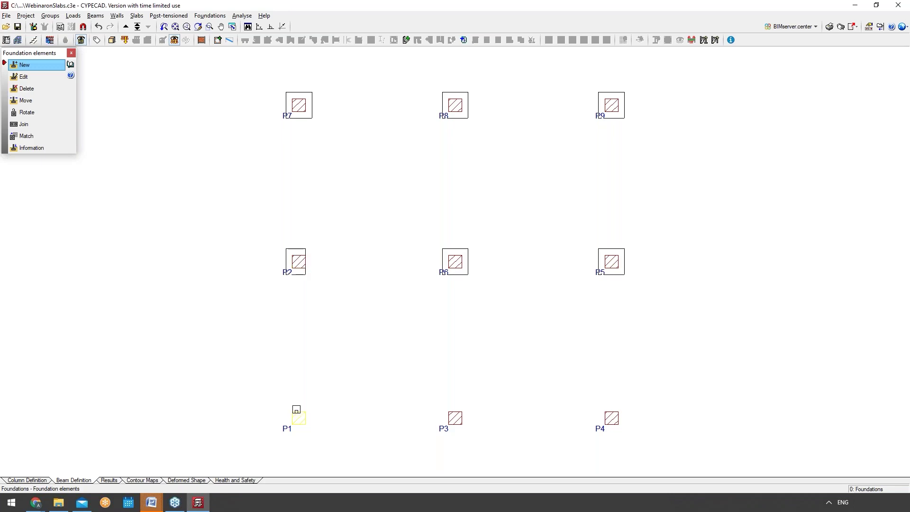
Undo the off-centre footing at P2 and place a single-column footing centred on that column instead.
left_click(98, 26)
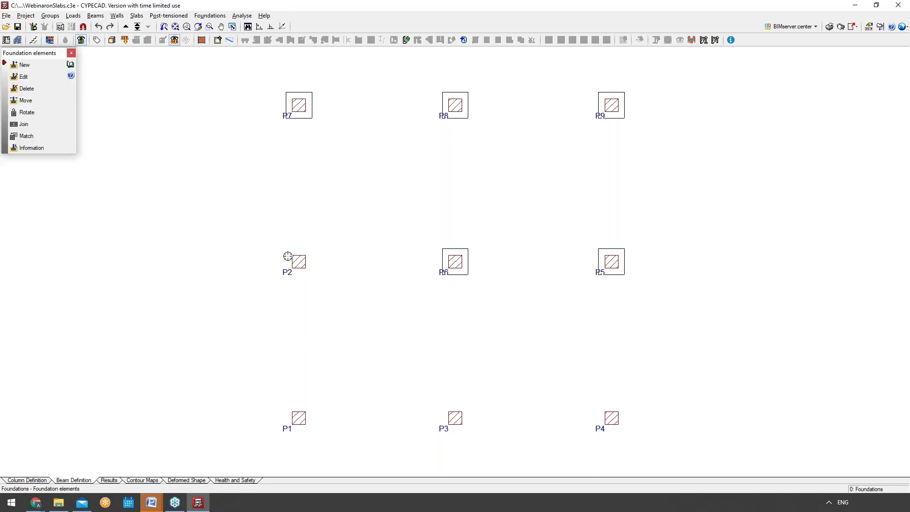
left_click(44, 71)
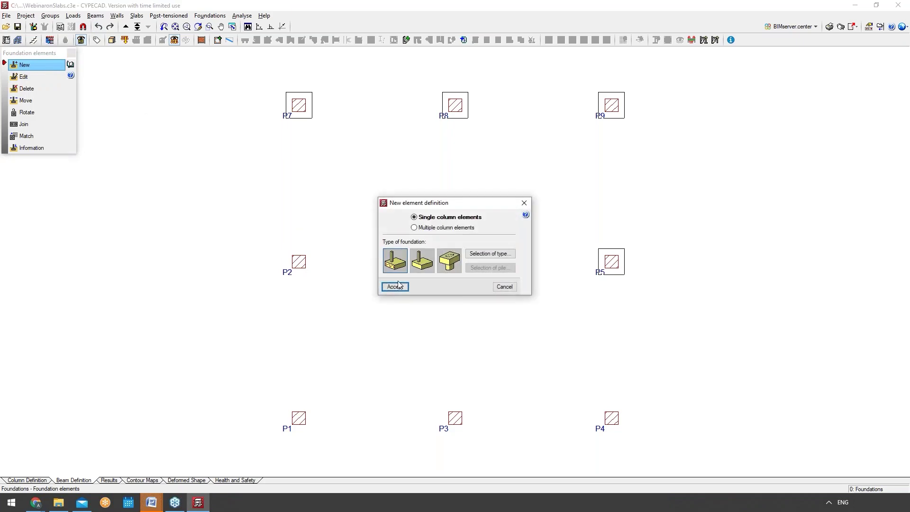
left_click(395, 287)
left_click(298, 261)
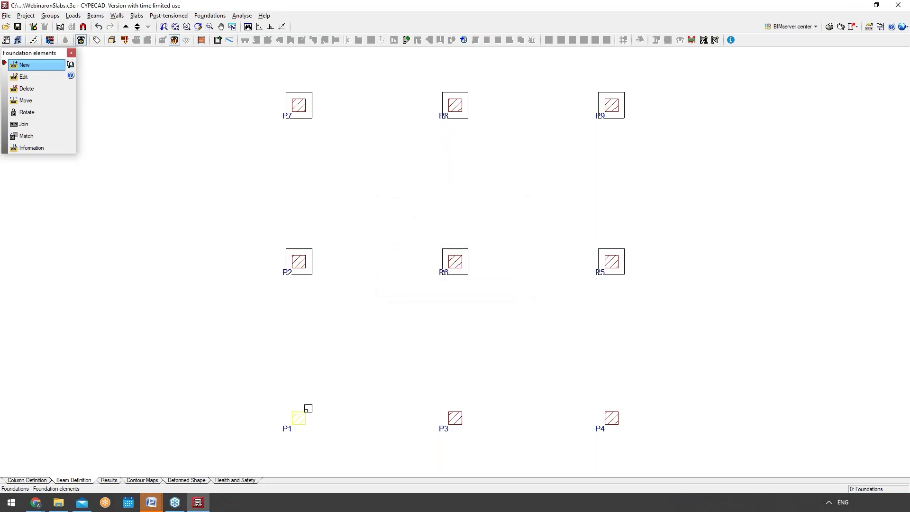
Place centred footings under the bottom-row columns P1, P3 and P4.
left_click(299, 417)
left_click(453, 419)
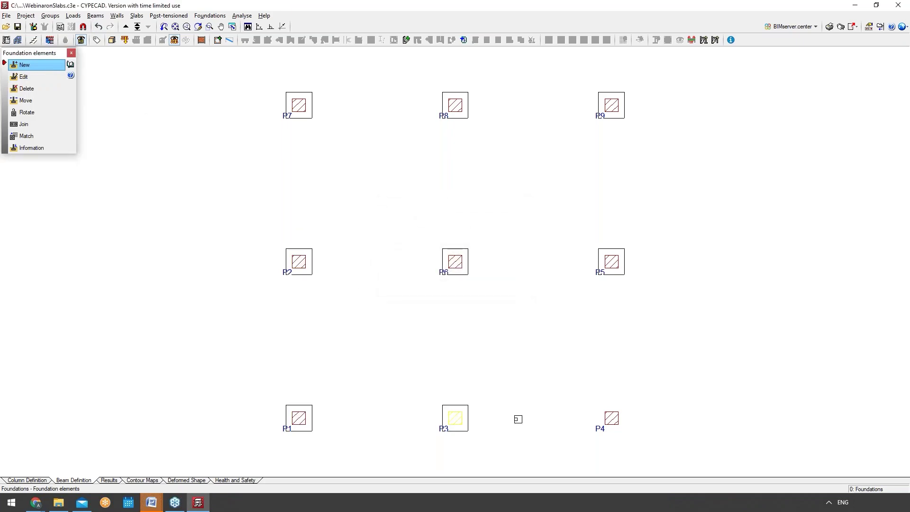
left_click(611, 418)
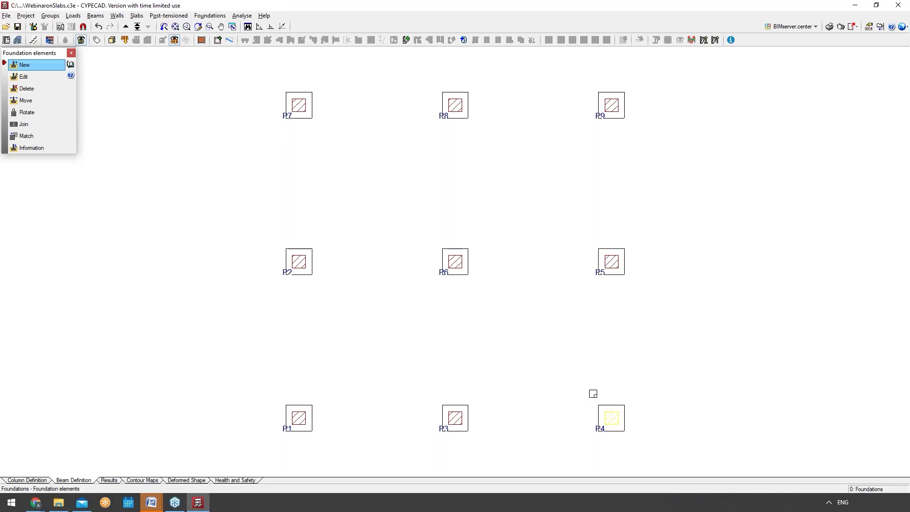
Go up from the foundations to the Floor 1 group and confirm it as the selected group.
left_click(129, 28)
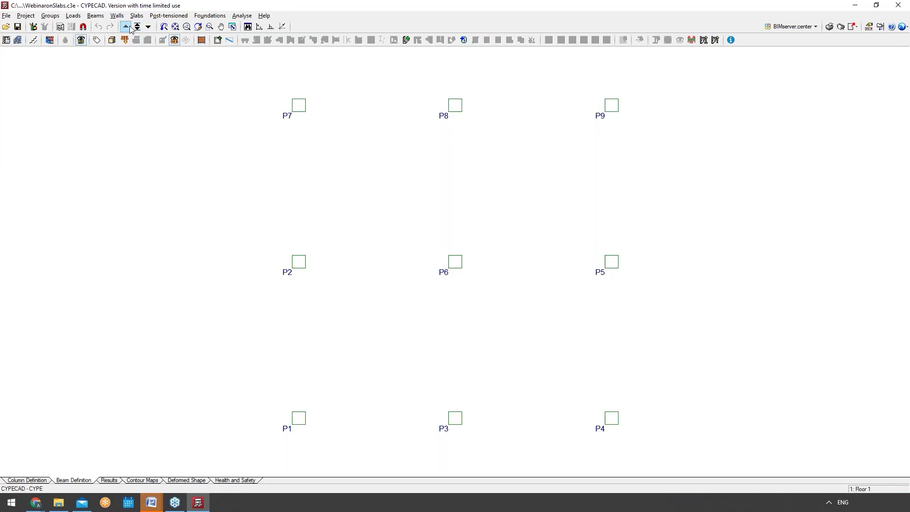
left_click(137, 26)
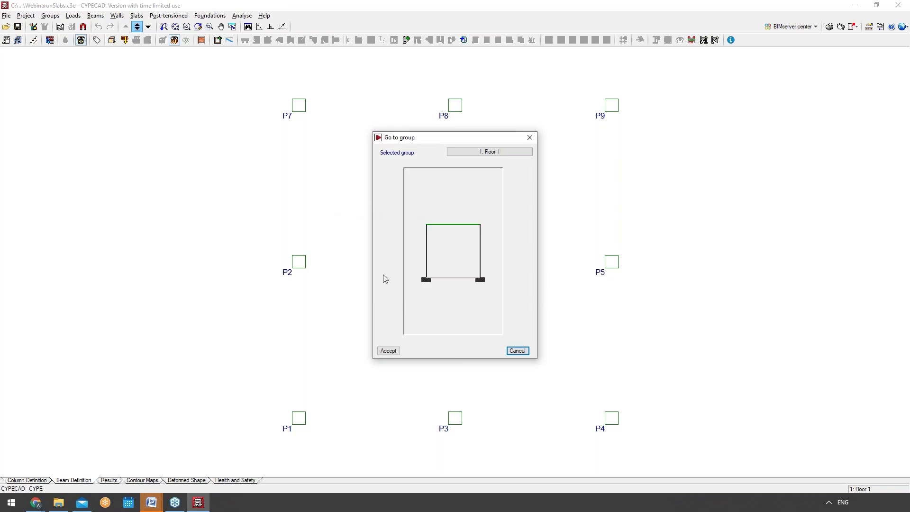
left_click(385, 351)
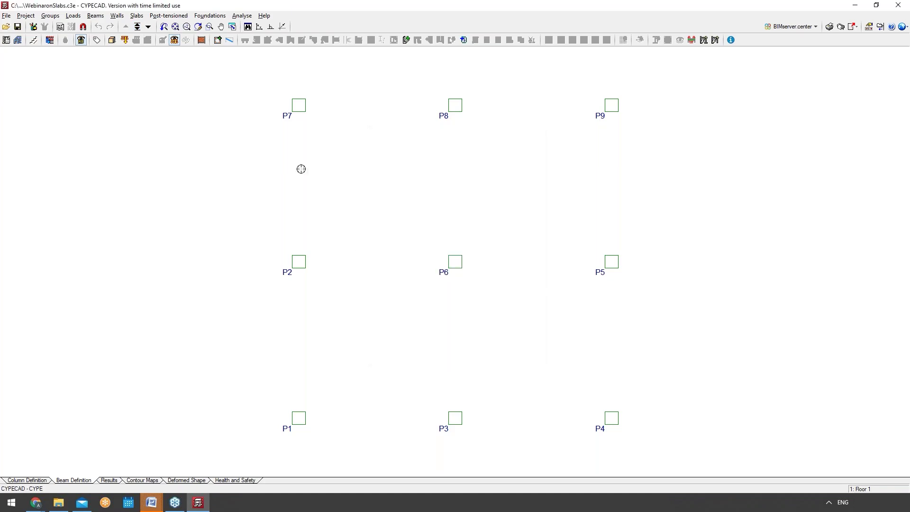
Start defining a beam on Floor 1 and look through the available beam families, including non-structural and steel beams.
left_click(103, 17)
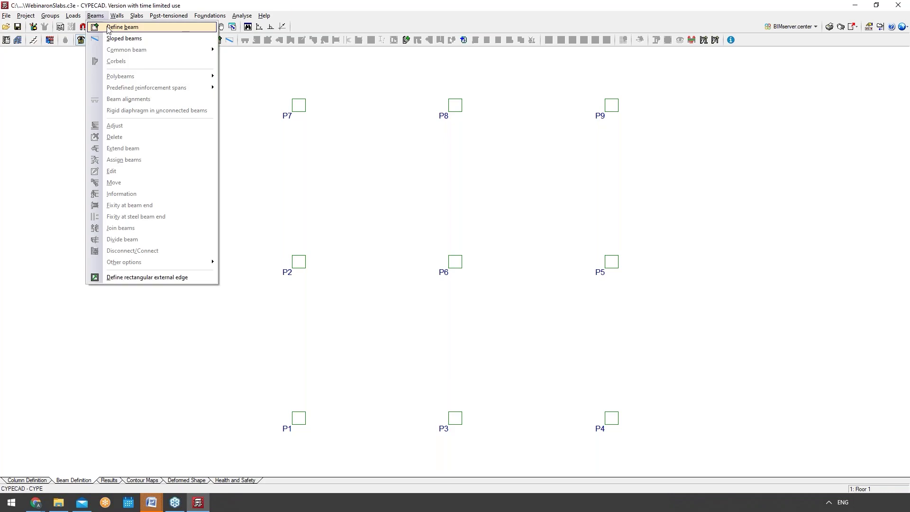
left_click(121, 27)
left_click_drag(337, 144, 237, 139)
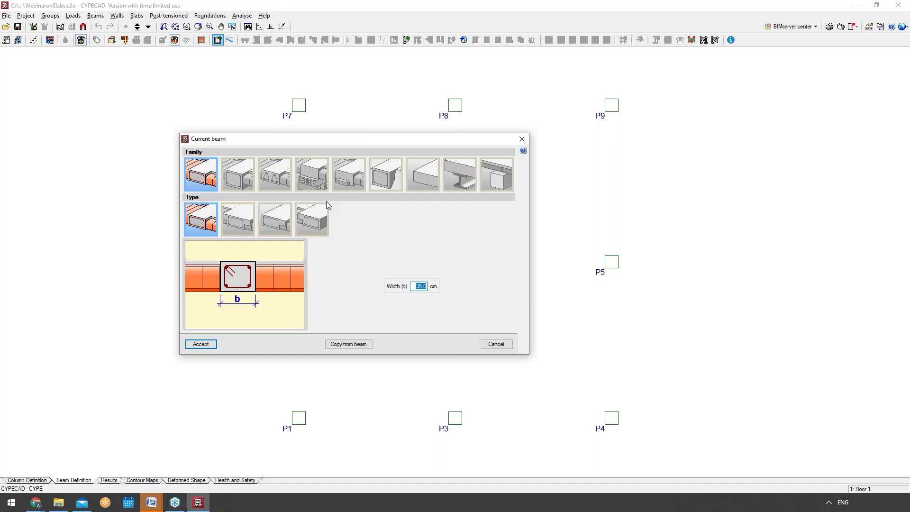
left_click(233, 176)
left_click(289, 179)
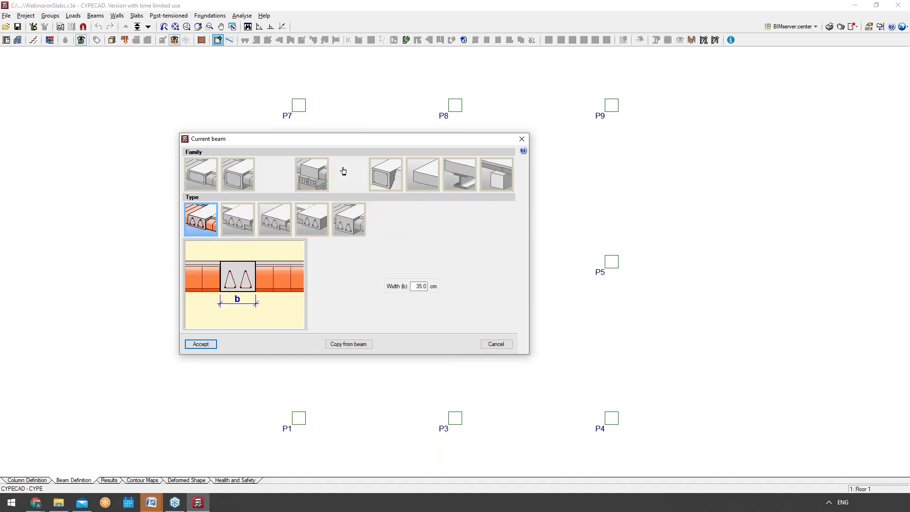
left_click(346, 173)
left_click(386, 175)
left_click(426, 177)
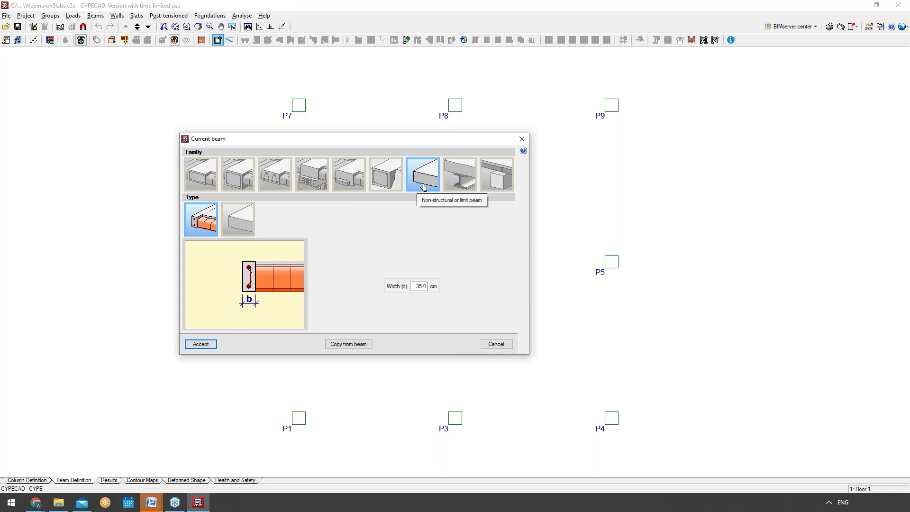
left_click(459, 176)
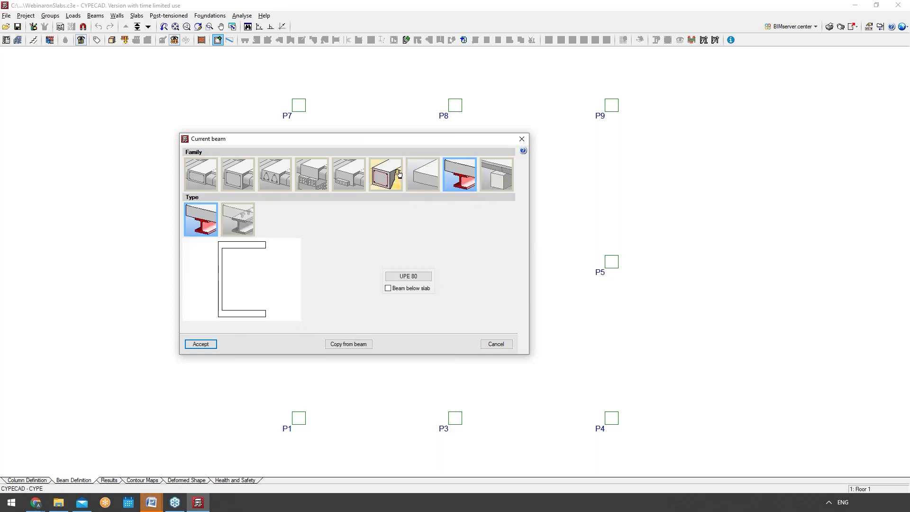
left_click(378, 184)
left_click(310, 180)
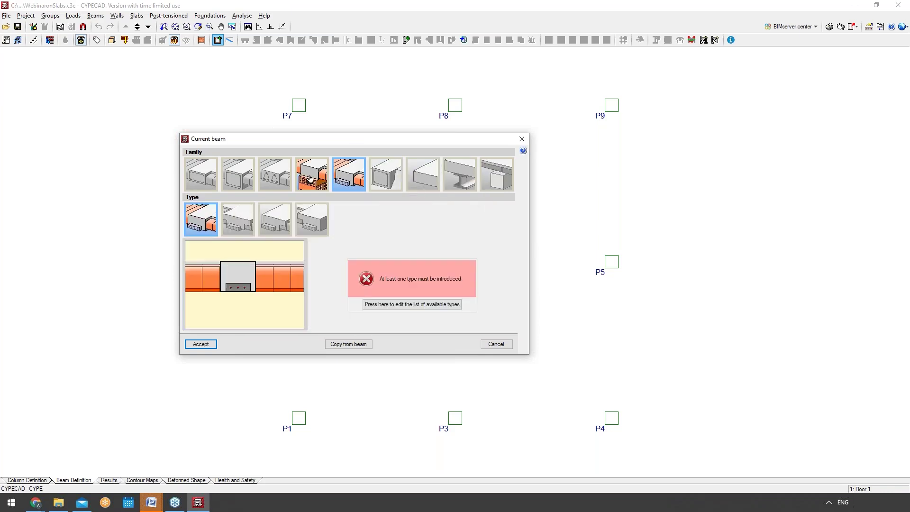
Choose the first flat concrete beam type with a width of 35 cm and accept it as the current beam.
left_click(209, 174)
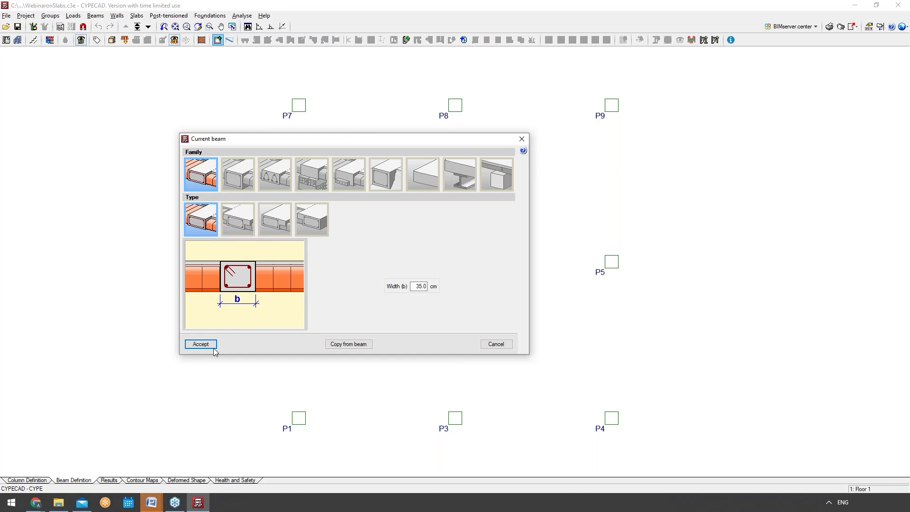
left_click(200, 344)
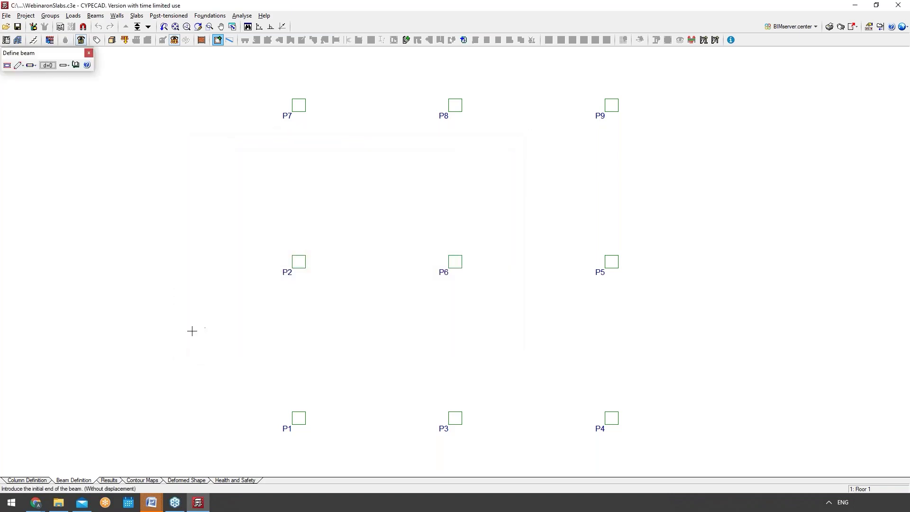
Draw the continuous 35 cm perimeter beam through corner columns P7, P9, P4 and P1, closing it back at P7.
left_click(17, 66)
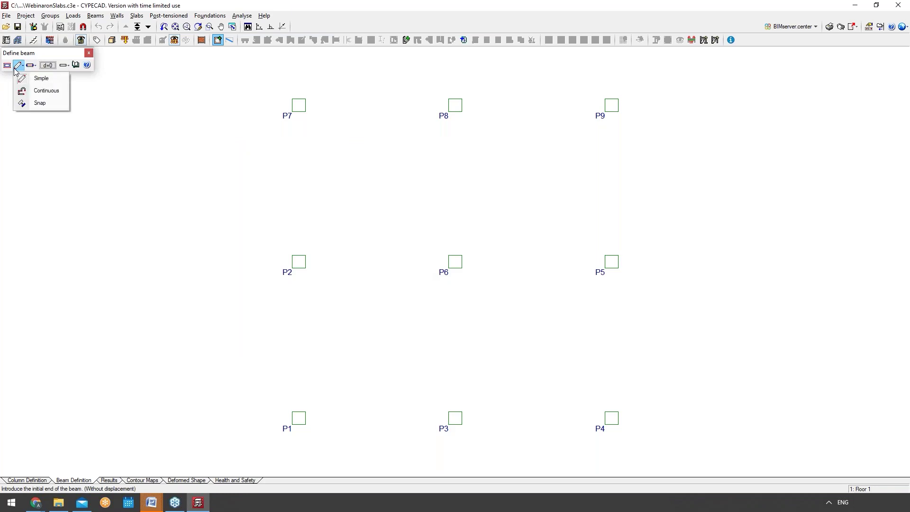
left_click(37, 91)
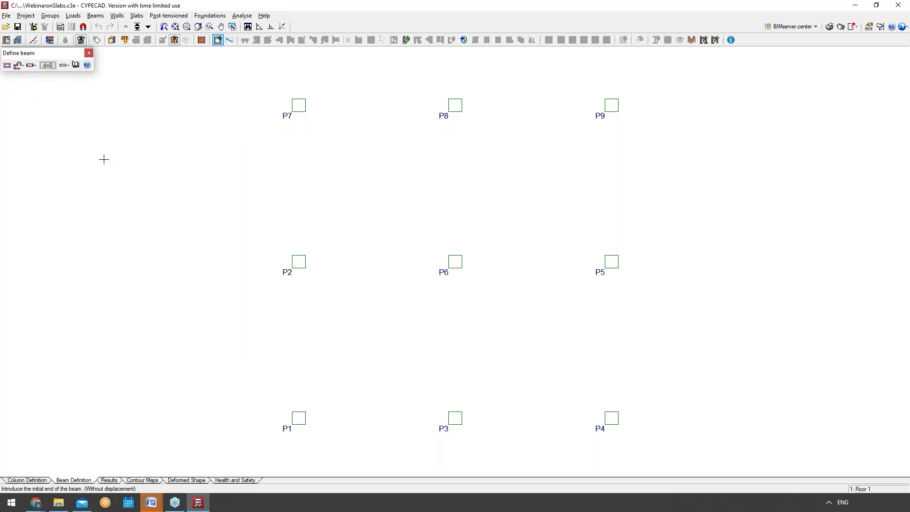
left_click(298, 105)
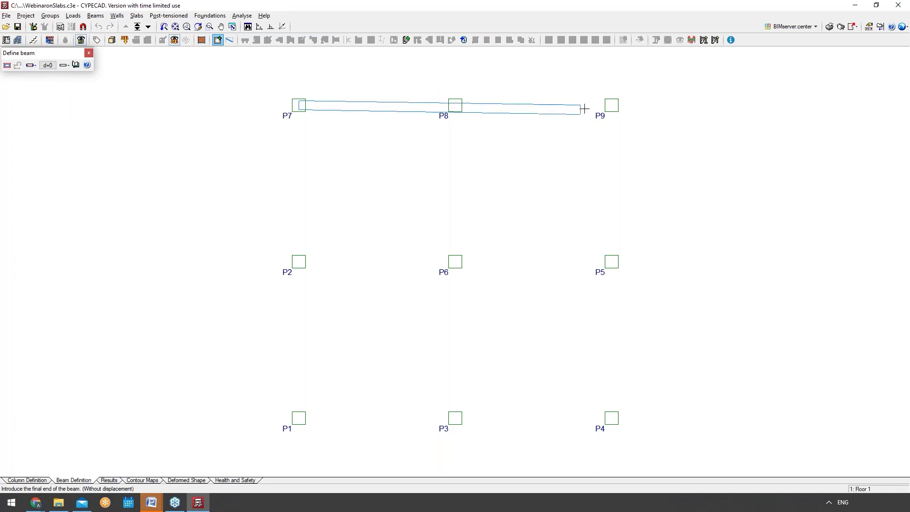
left_click(611, 105)
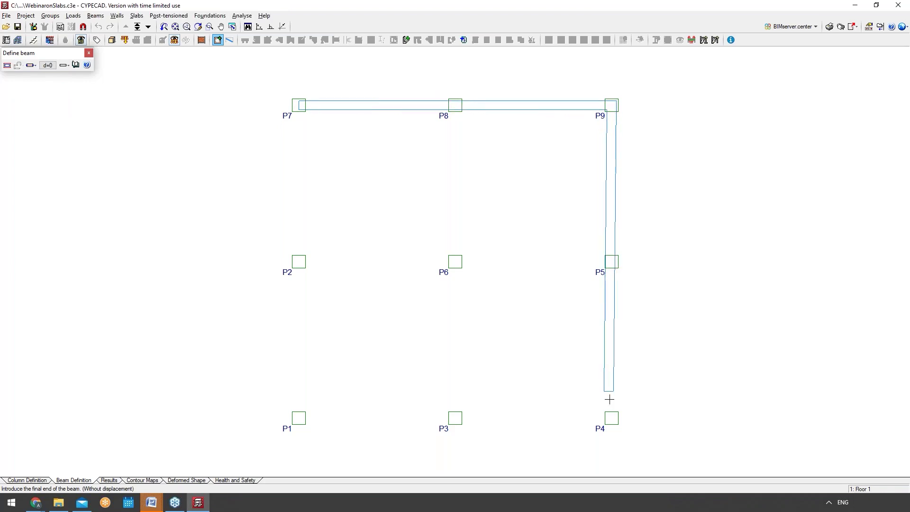
left_click(611, 417)
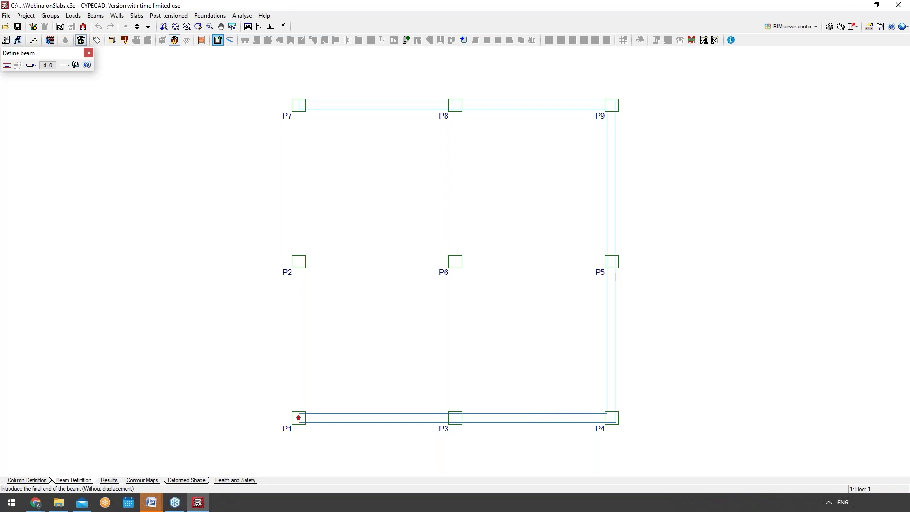
left_click(298, 417)
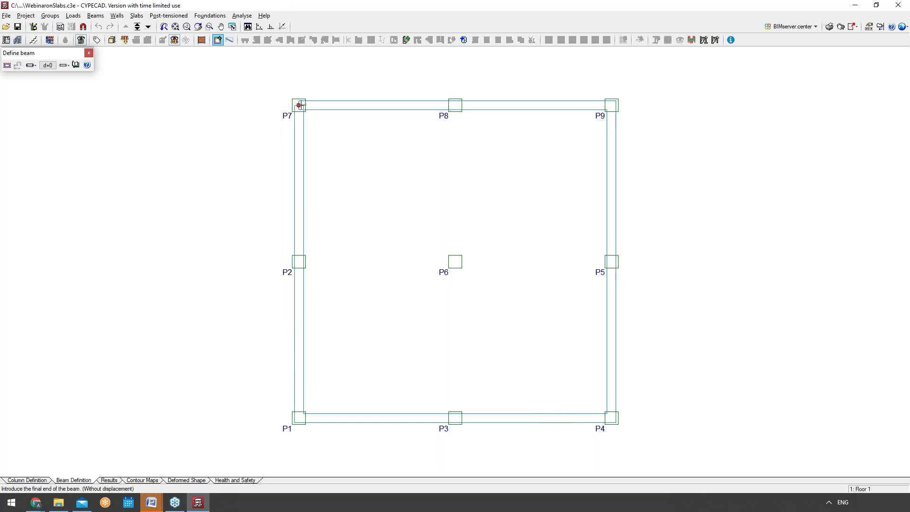
right_click(298, 104)
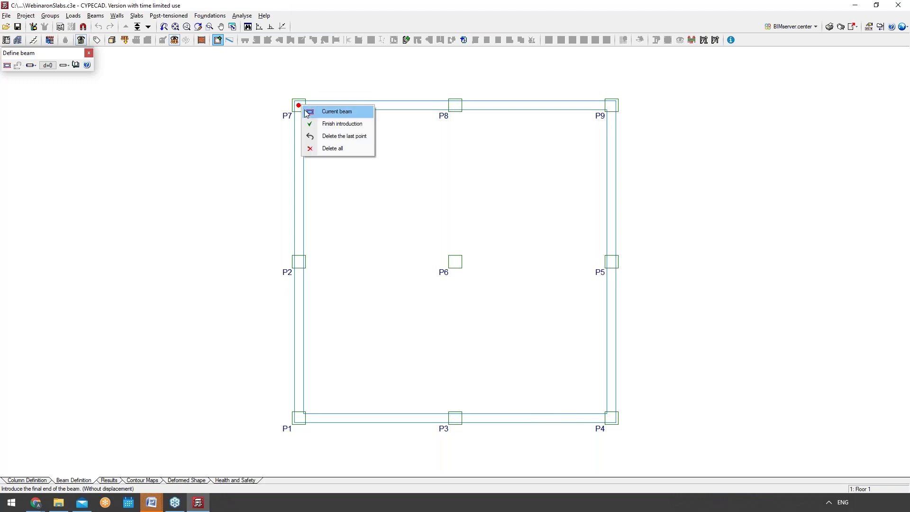
left_click(328, 124)
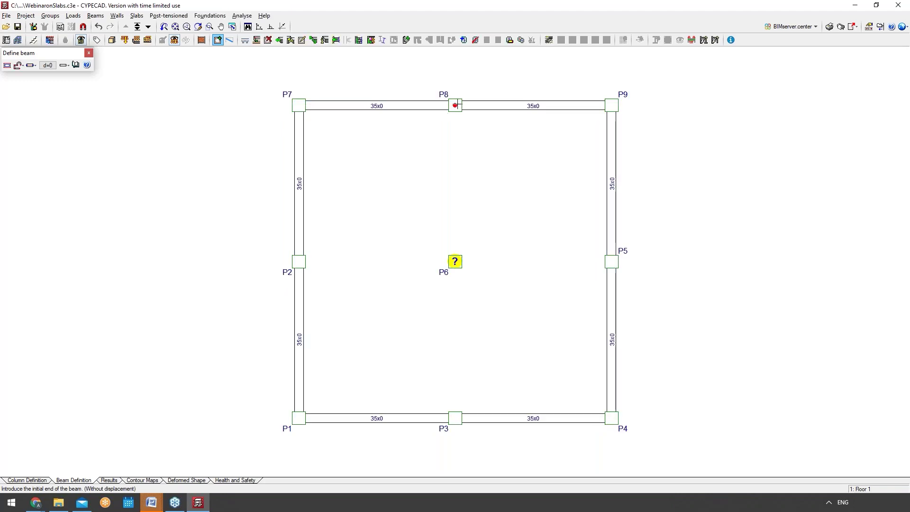
Add the two interior beam lines on Floor 1, from P8 to P3 and from P2 to P5, crossing at P6.
left_click(455, 105)
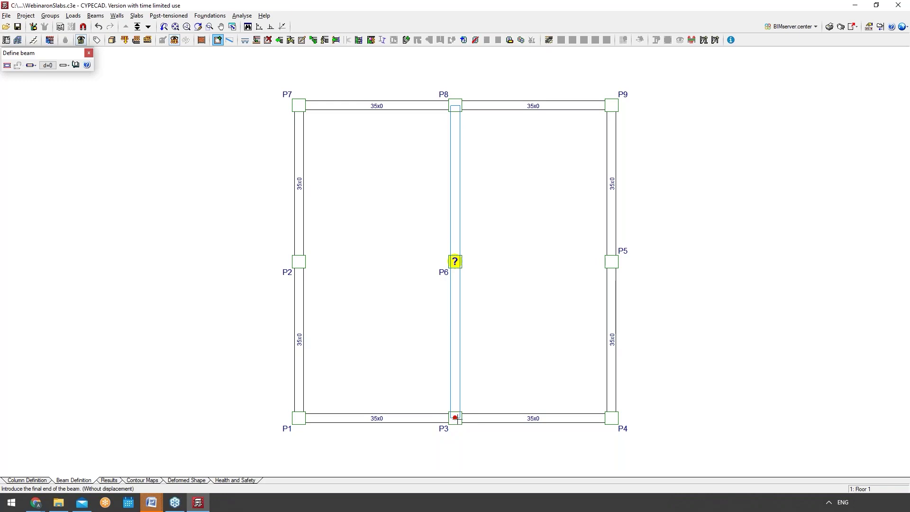
right_click(455, 417)
left_click(479, 437)
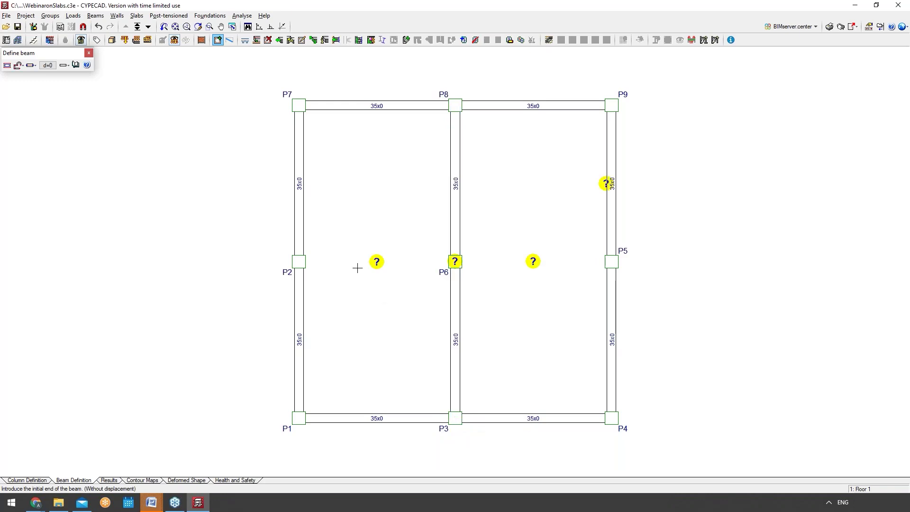
left_click(298, 261)
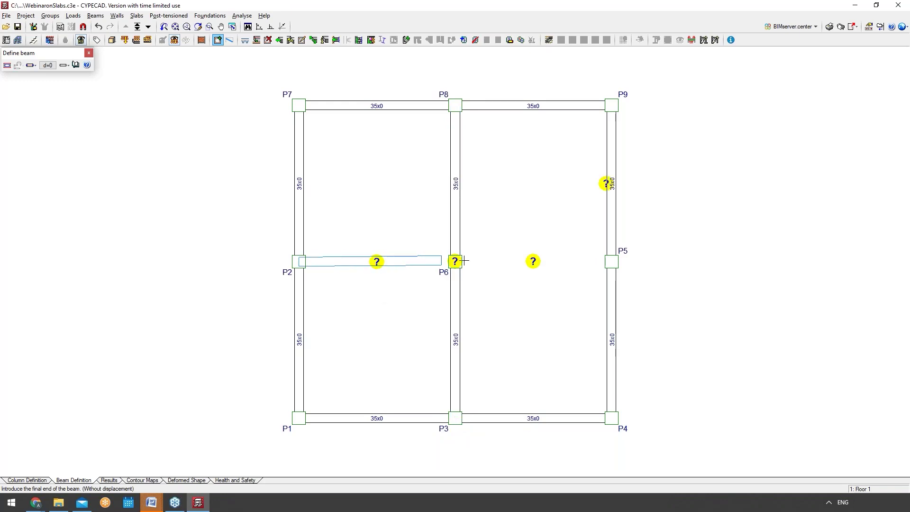
right_click(611, 261)
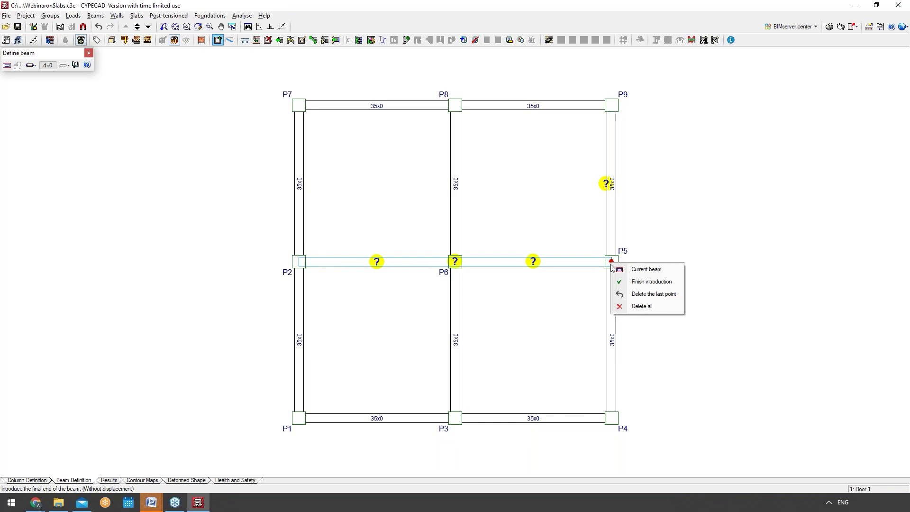
left_click(640, 280)
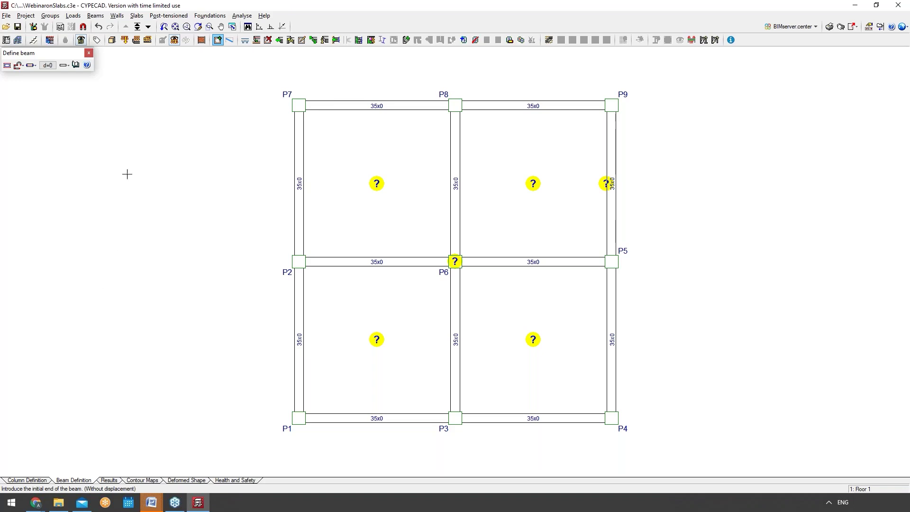
Start defining a slab panel on Floor 1 and examine the creation data for a concrete joist floor slab without creating one.
left_click(135, 17)
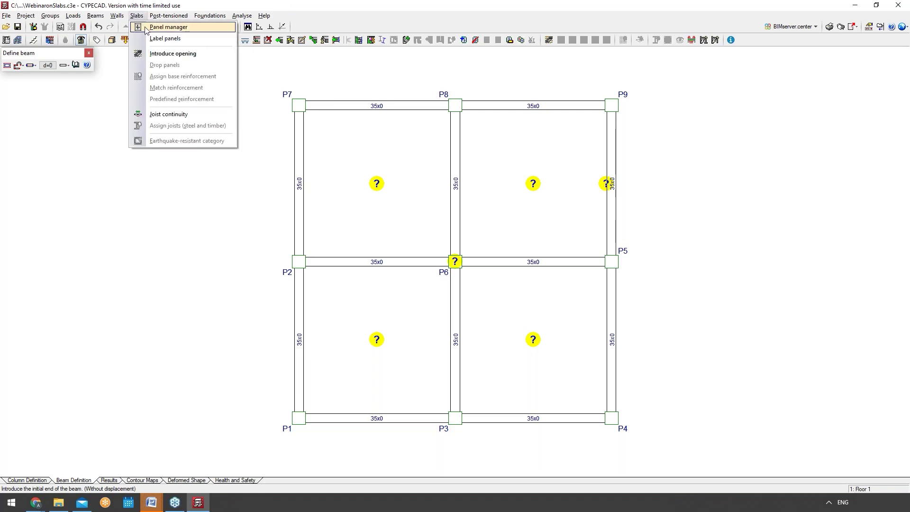
left_click(168, 27)
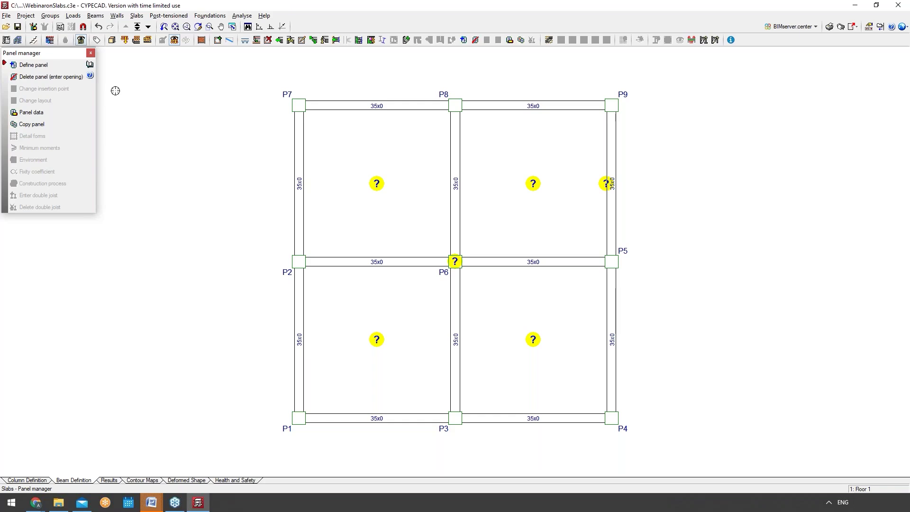
left_click(52, 65)
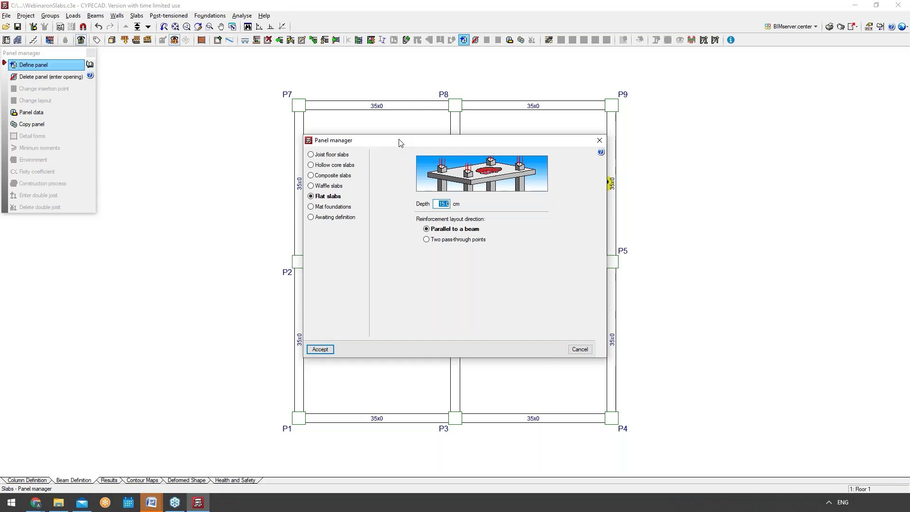
left_click(347, 155)
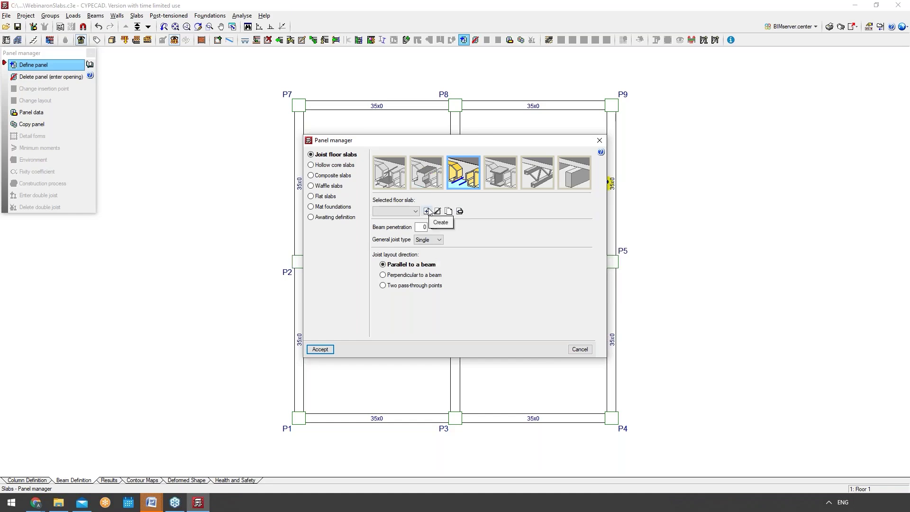
left_click(393, 176)
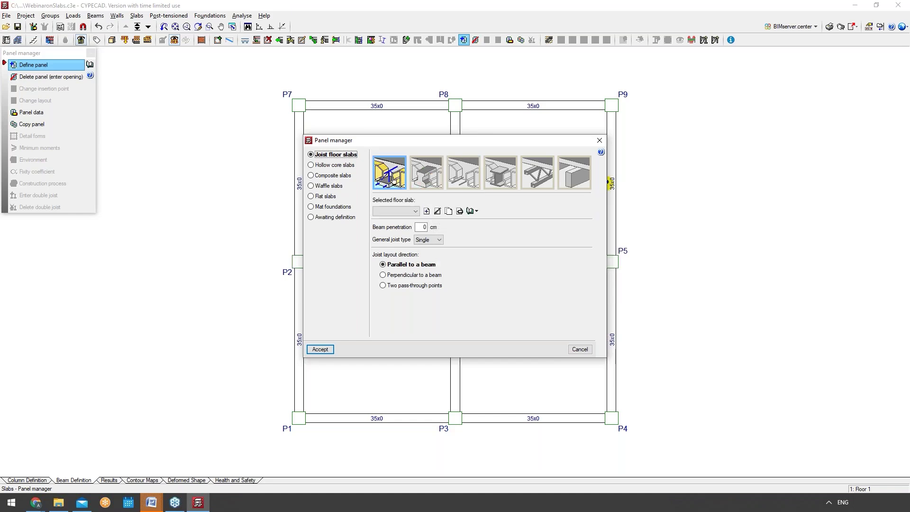
left_click(427, 211)
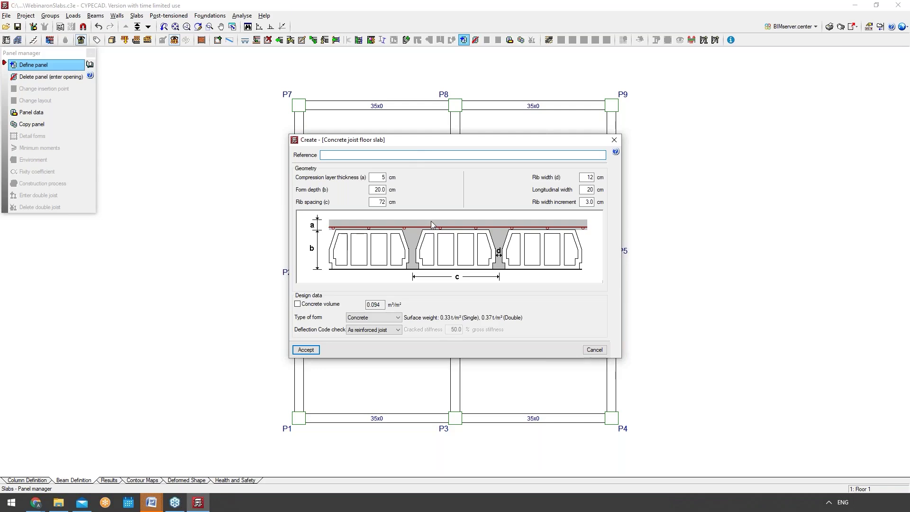
left_click(590, 350)
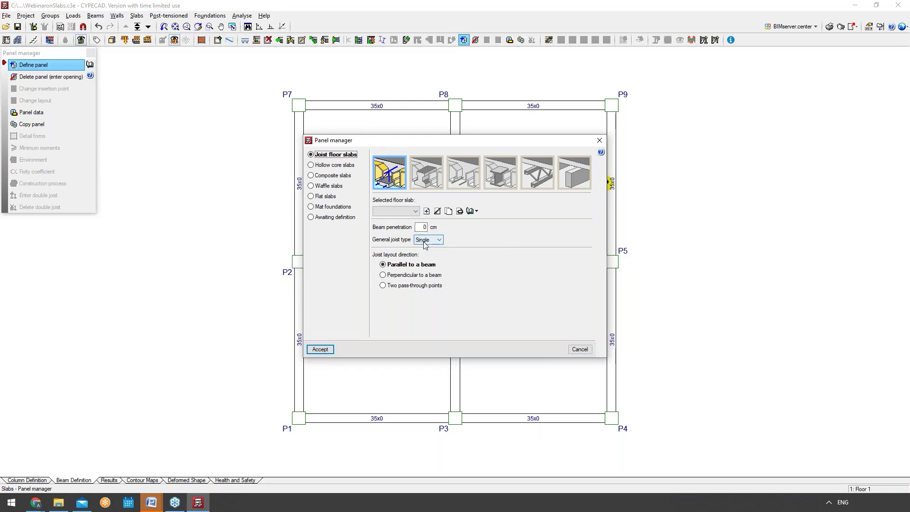
Look through the general joist types, the library import and export options, and the selectable joist floor slabs.
left_click(427, 240)
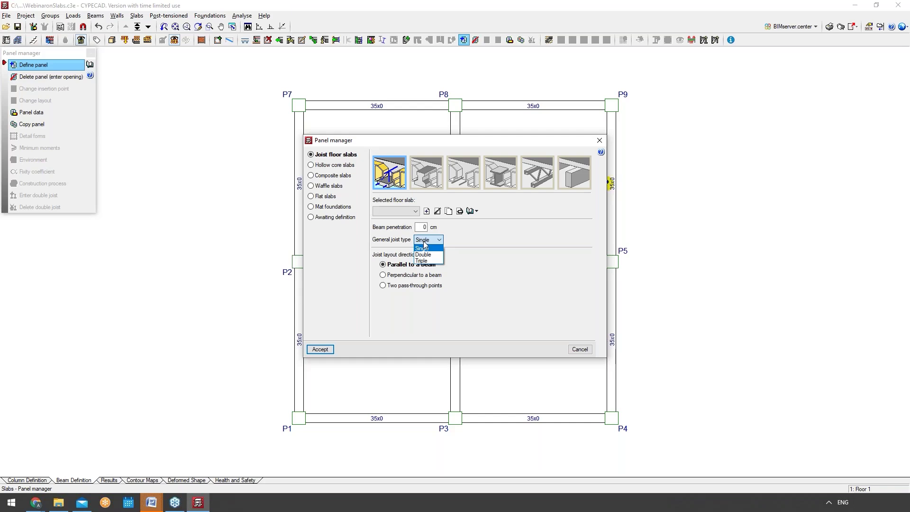
left_click(472, 211)
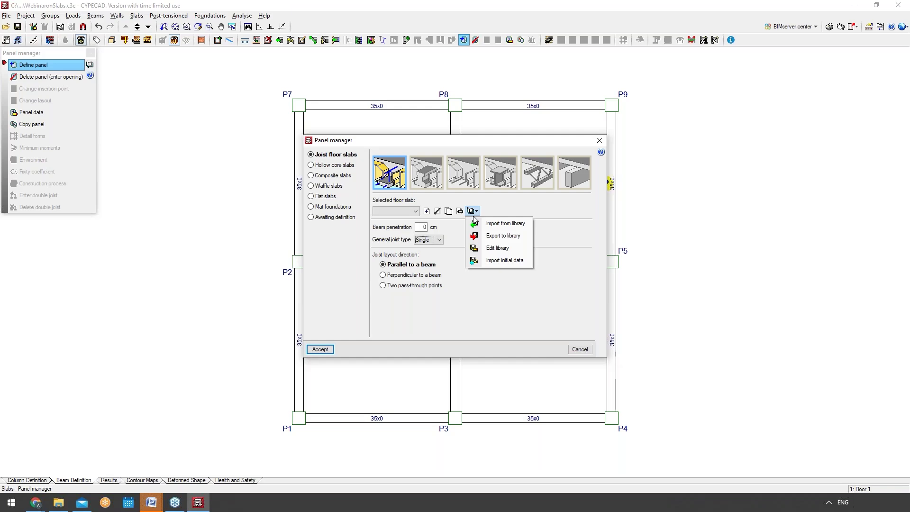
left_click(507, 218)
left_click(417, 212)
left_click(419, 212)
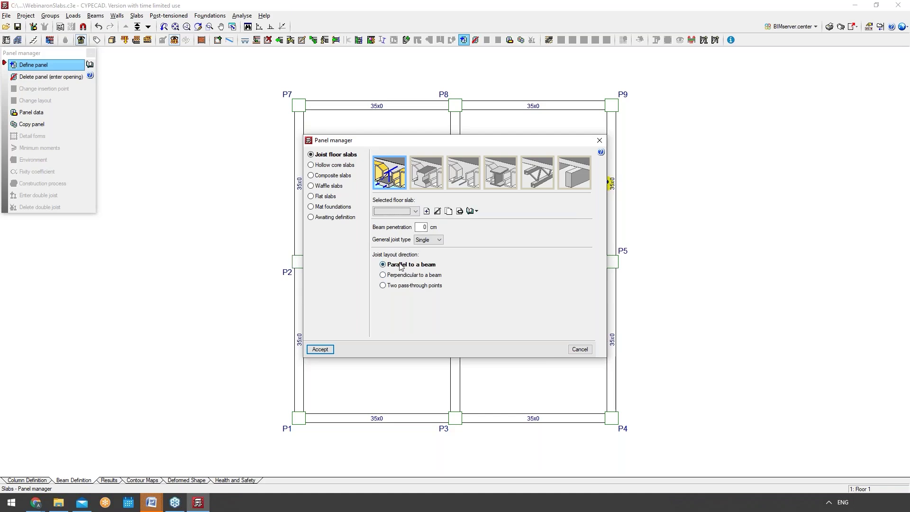
Examine the hollow core slab option by browsing the CYPE example manufacturer's plates, leaving the selection without choosing one.
left_click(323, 166)
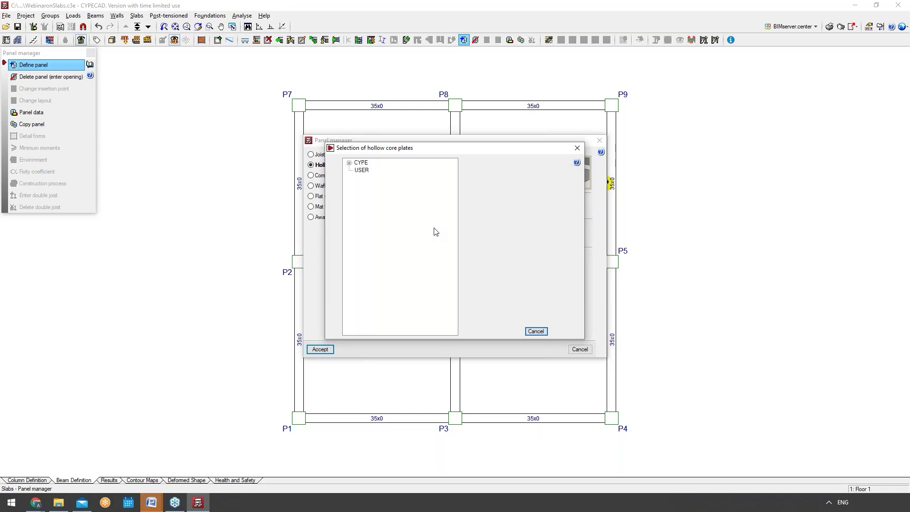
left_click(361, 171)
double_click(361, 163)
double_click(368, 171)
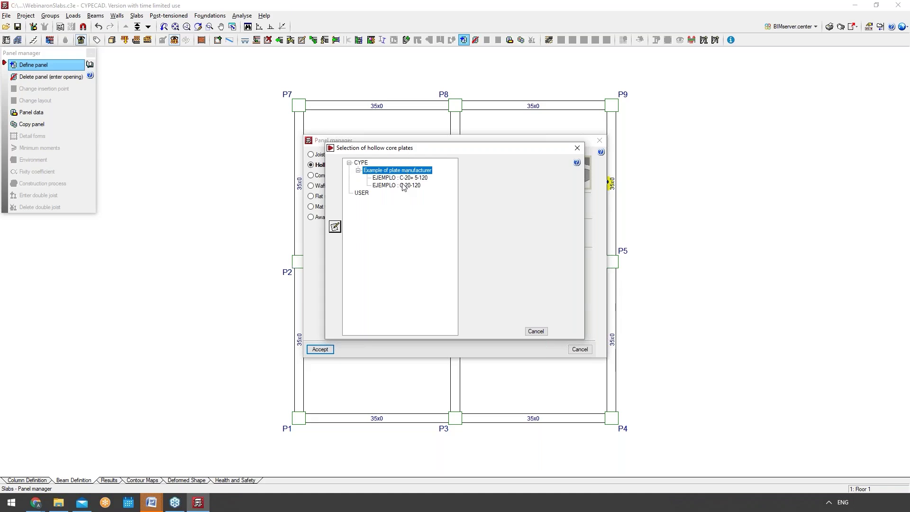
left_click(536, 330)
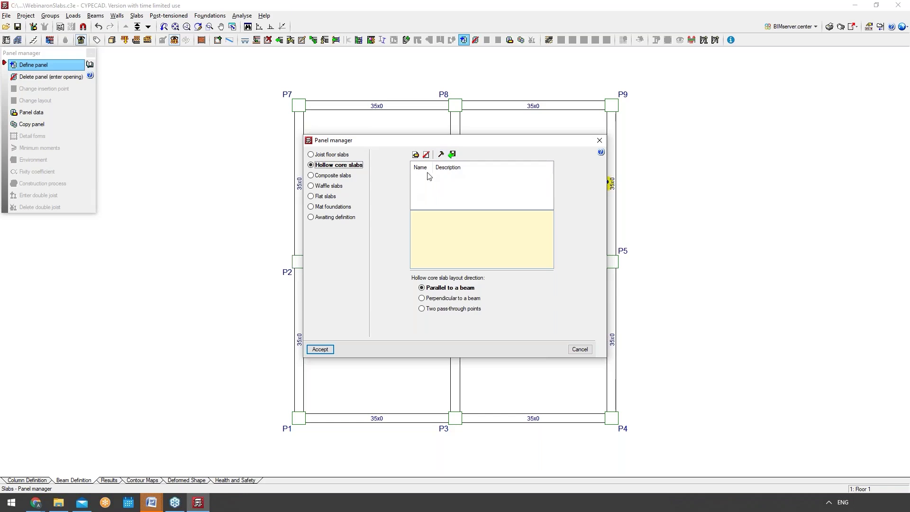
Review the composite slab form decks and thicknesses, and examine the series data of EUROMODUL44 position u at 0.75 mm.
left_click(332, 176)
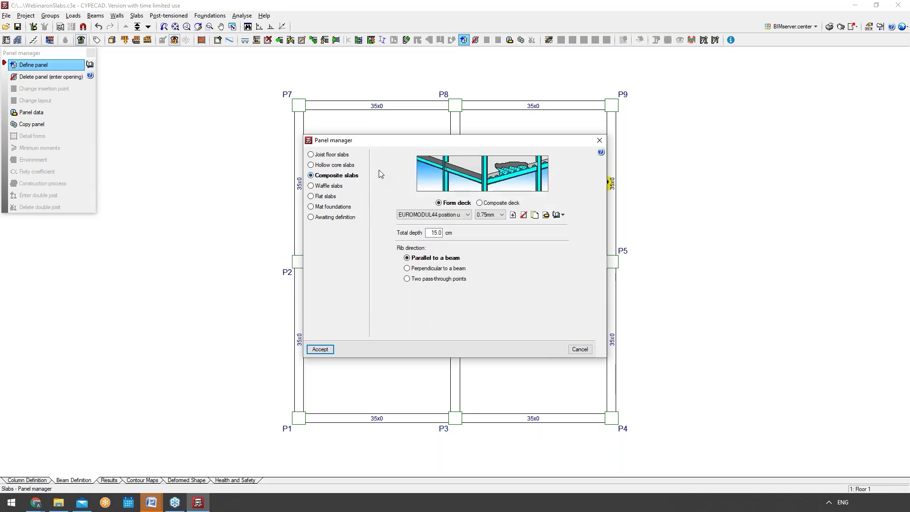
left_click(455, 216)
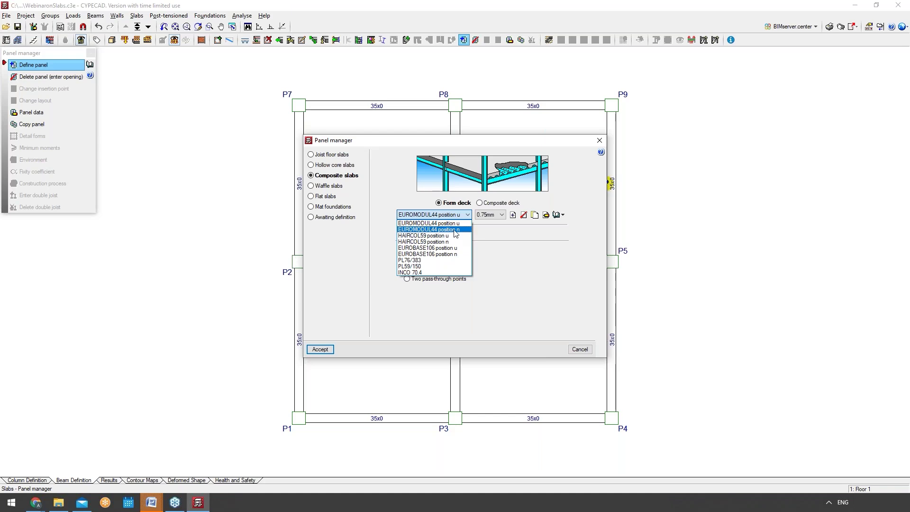
left_click(439, 223)
left_click(497, 216)
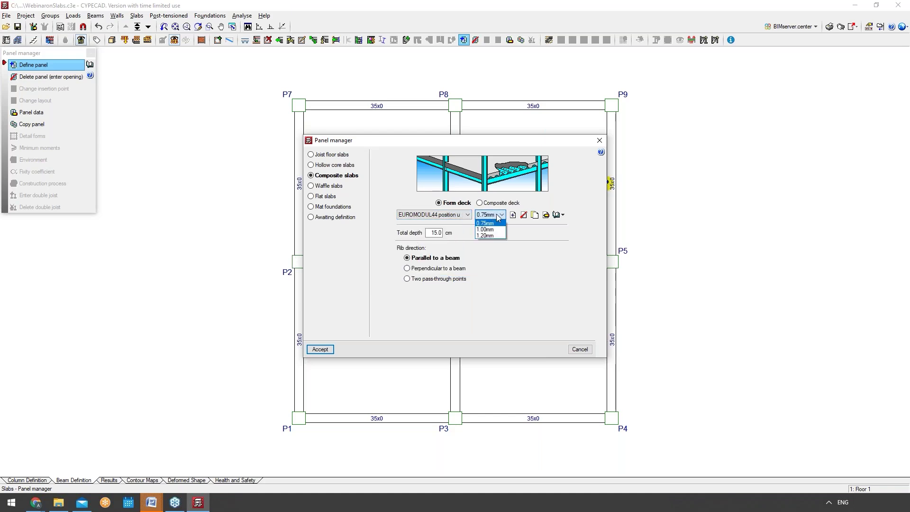
left_click(493, 221)
left_click(544, 215)
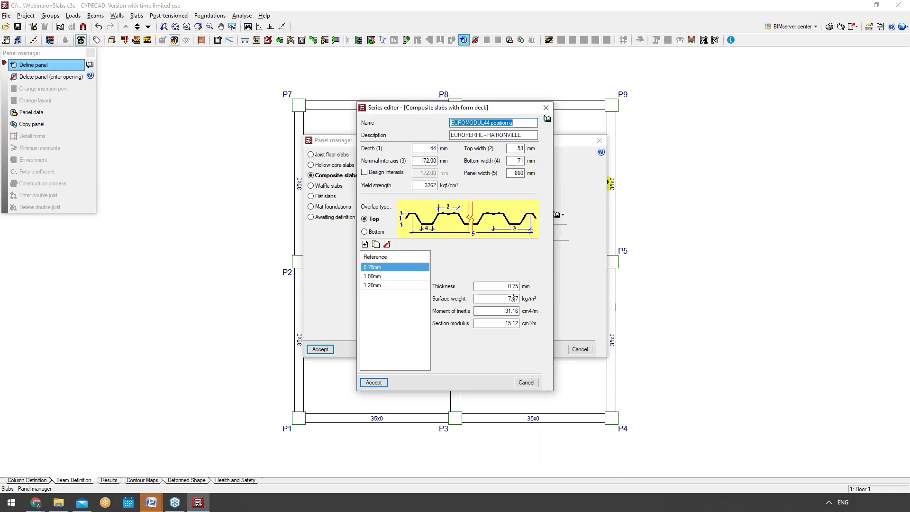
left_click(376, 383)
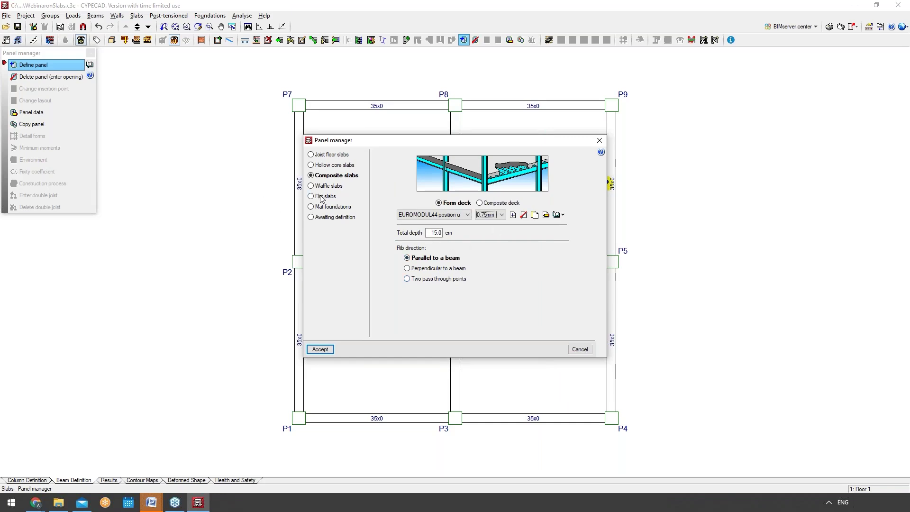
Review the panel settings for flat slabs and mat foundations, including depth and reinforcement layout direction.
mouse_move(326, 200)
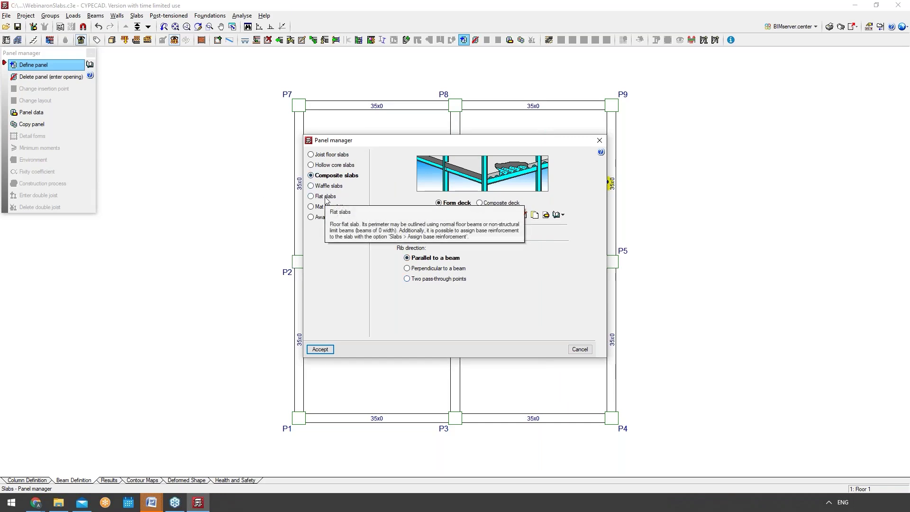
left_click(327, 197)
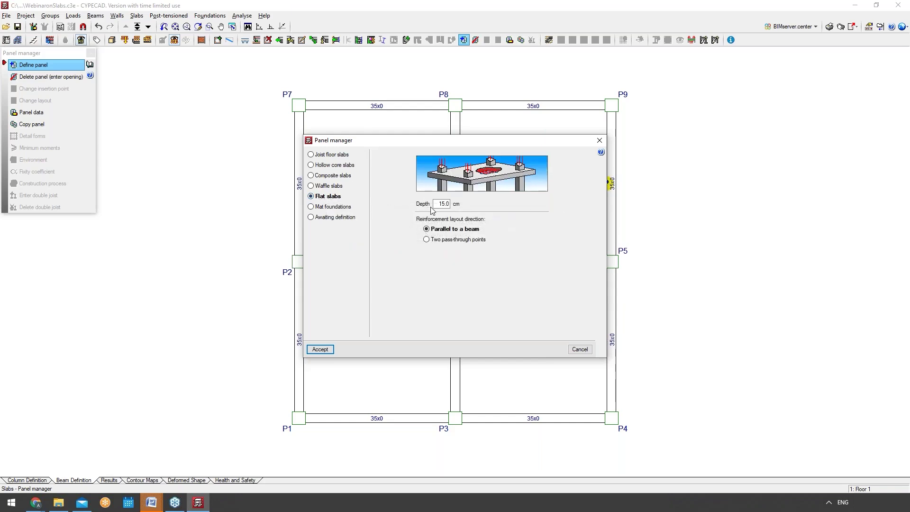
left_click(440, 205)
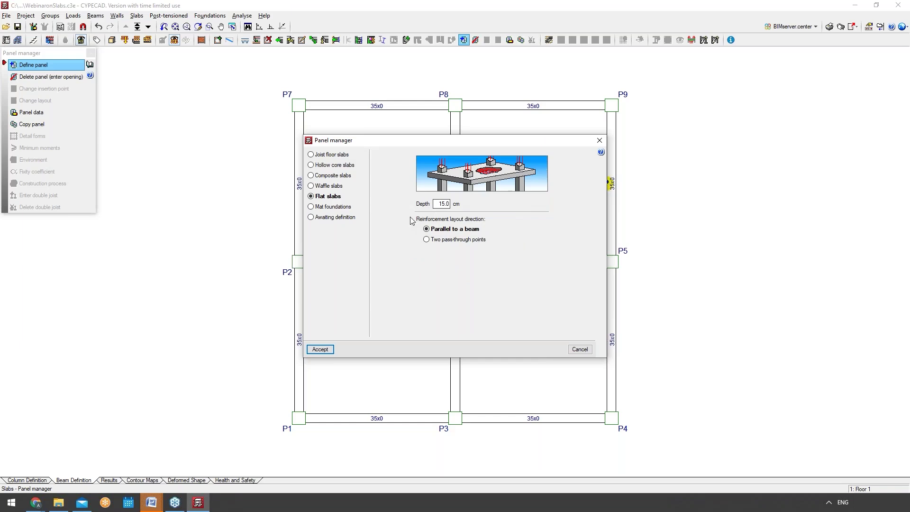
left_click(330, 208)
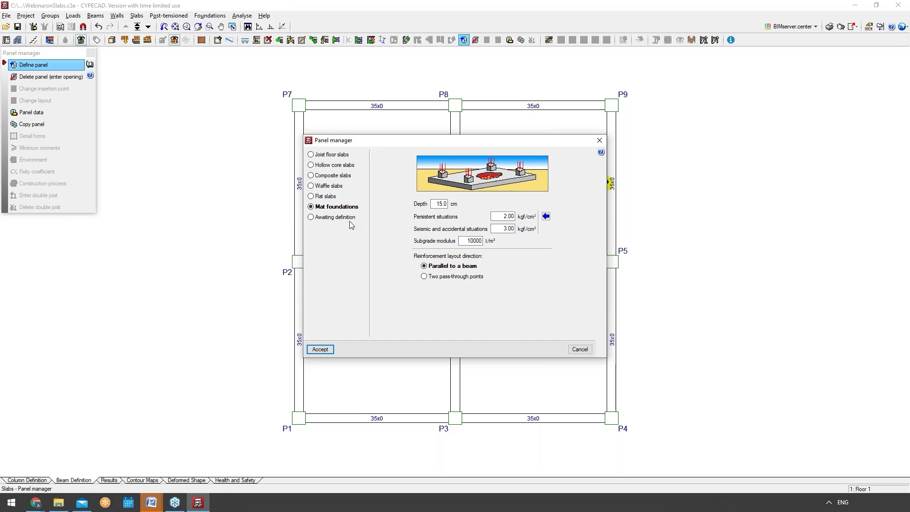
Review the typical soil bearing values and subgrade modulus setting for mat foundations, and accept the awaiting definition panel type with a known depth.
left_click(546, 216)
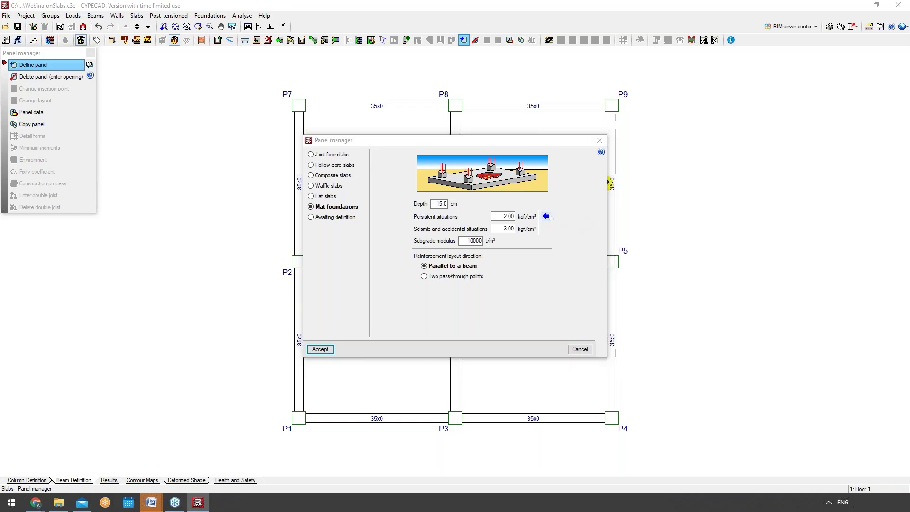
left_click(566, 184)
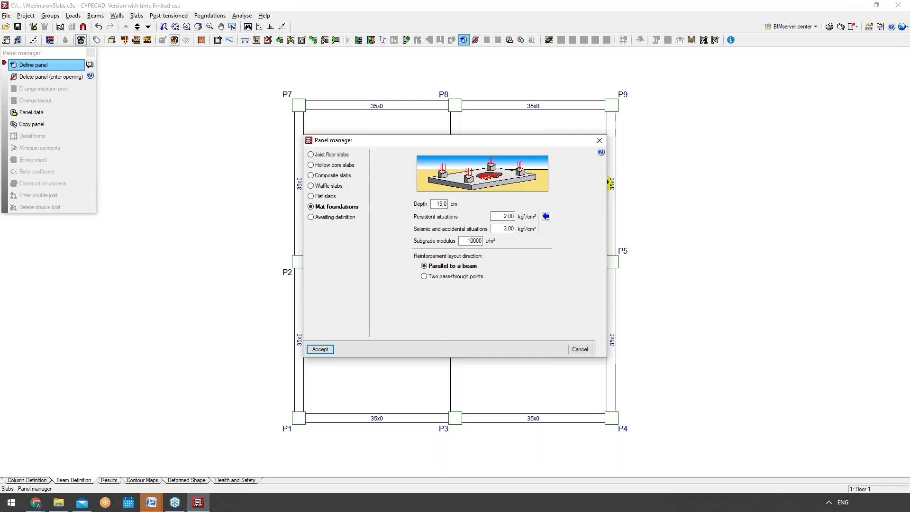
left_click(546, 217)
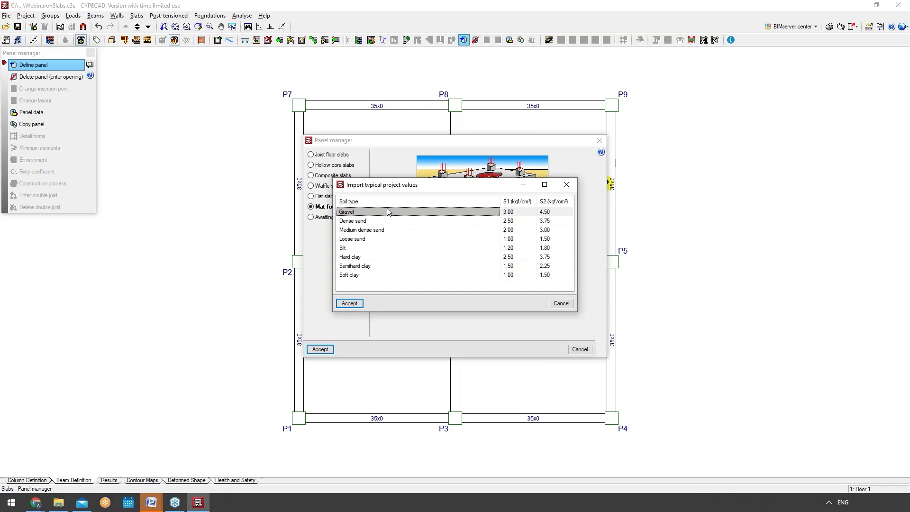
left_click(350, 303)
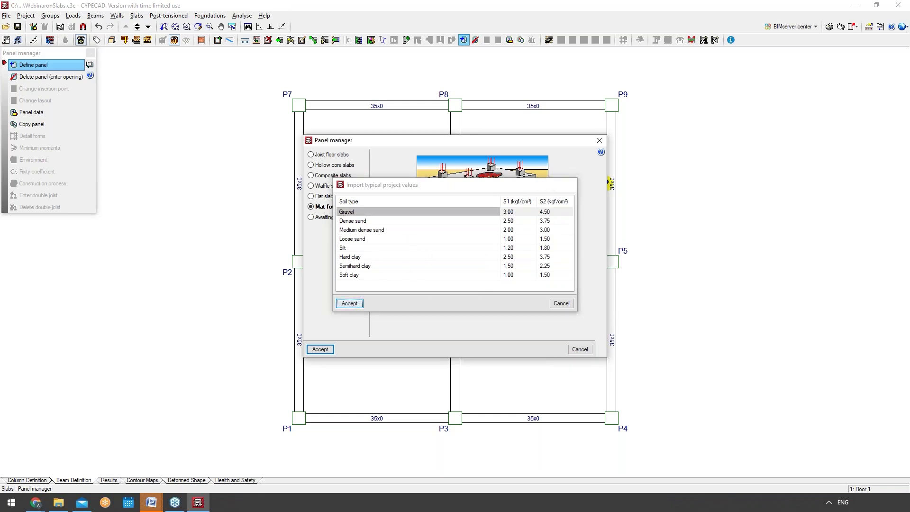
left_click(516, 270)
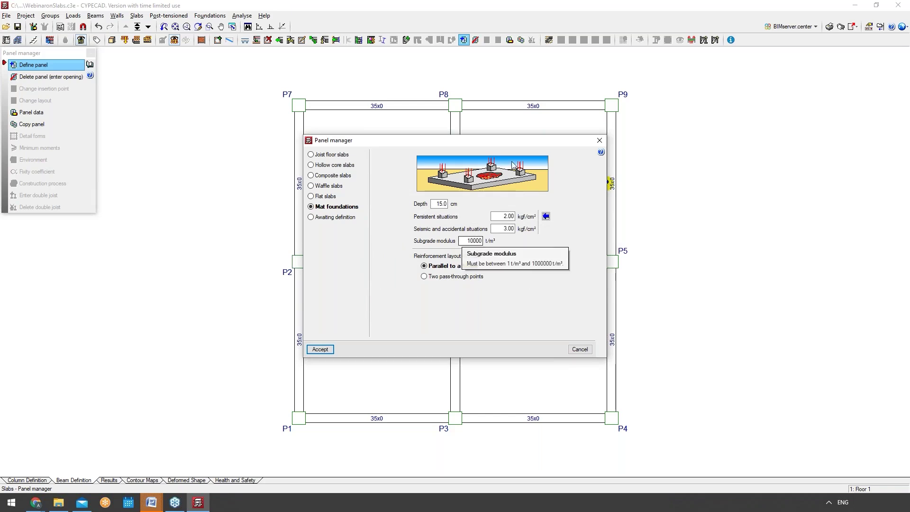
left_click(333, 218)
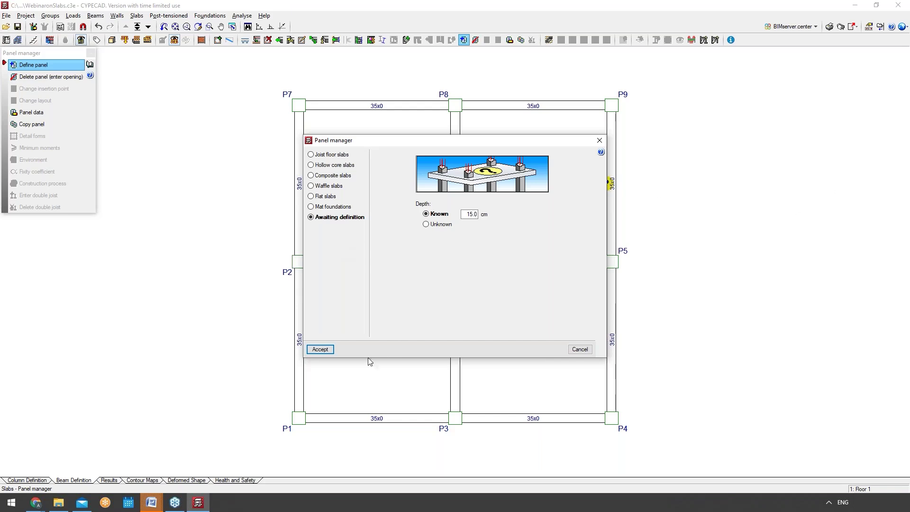
left_click(320, 351)
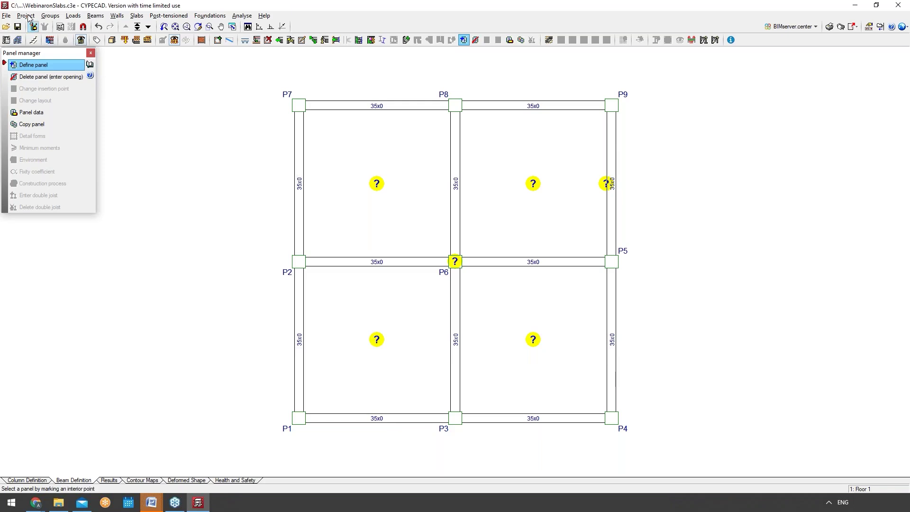
Examine the design codes available for concrete in the project's general data, leaving the code selection without changing it.
left_click(18, 40)
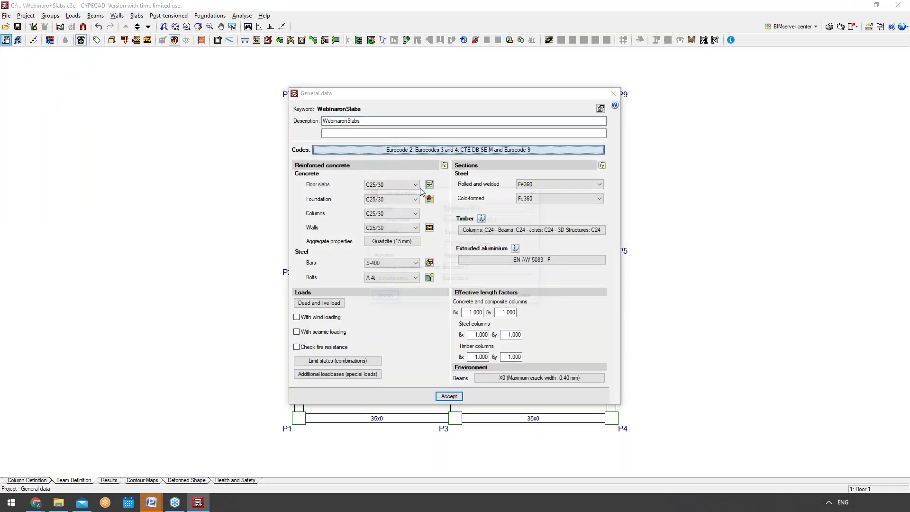
left_click(458, 150)
left_click(460, 207)
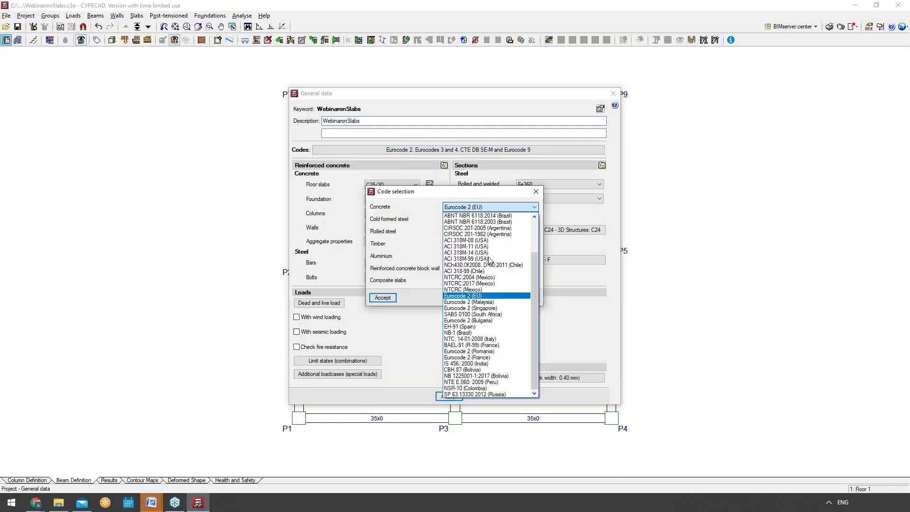
left_click(491, 208)
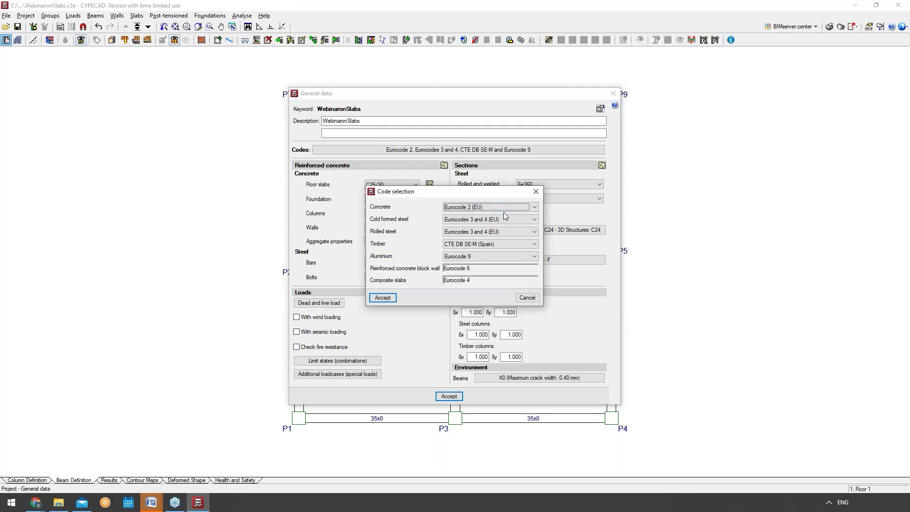
left_click(504, 209)
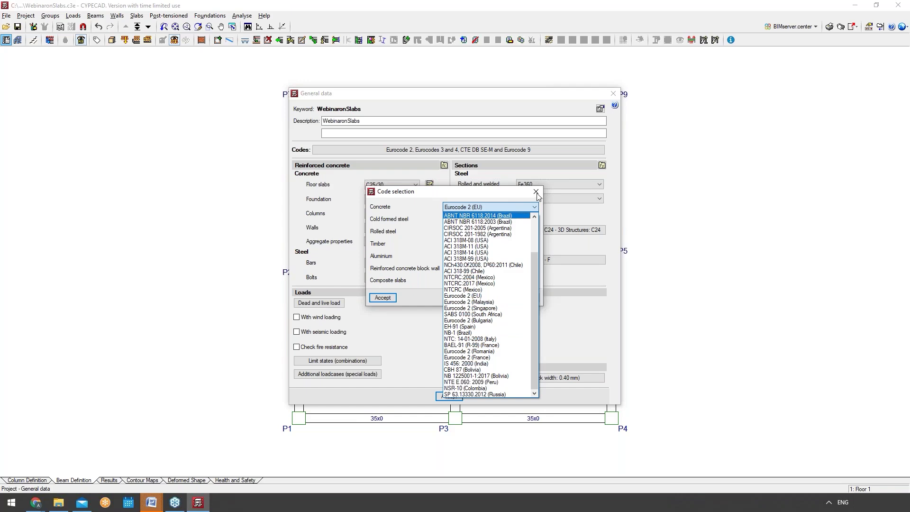
left_click(509, 193)
left_click(525, 298)
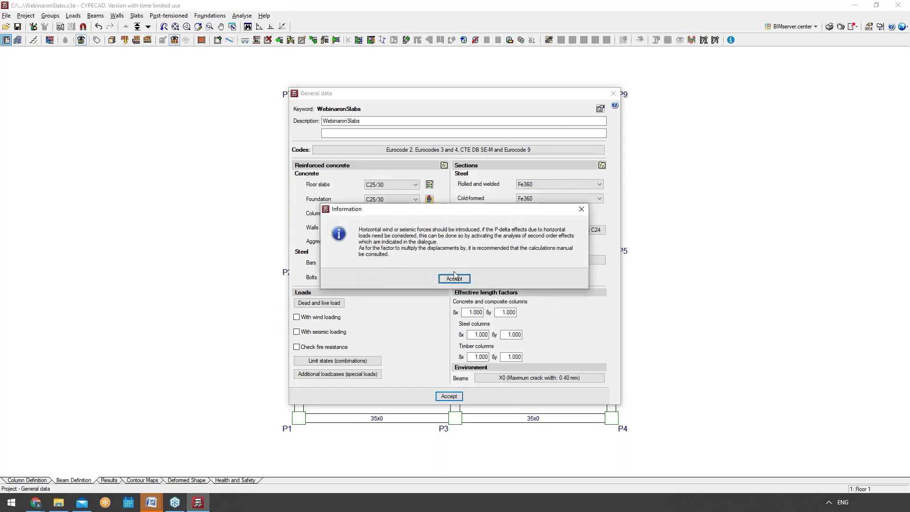
left_click(454, 278)
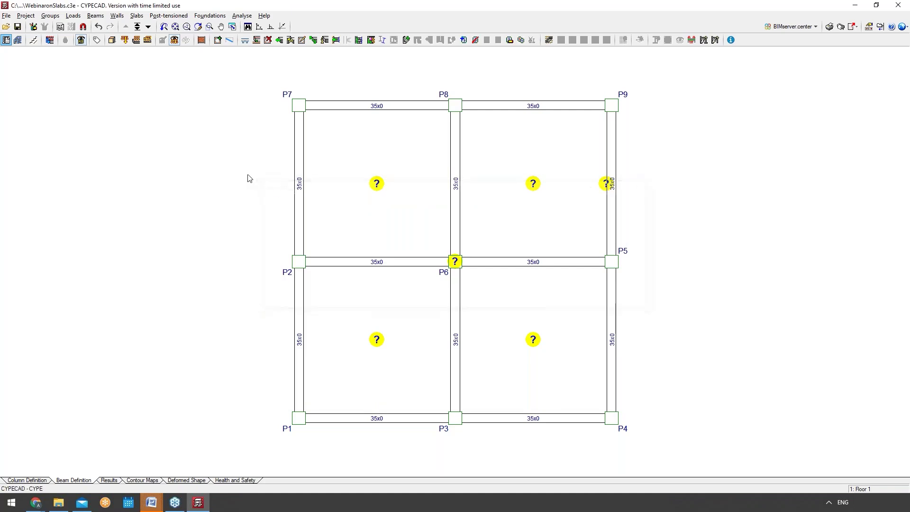
Restart panel definition with waffle slabs and browse the lost form models in the waffle slab library without importing one.
left_click(136, 15)
left_click(159, 26)
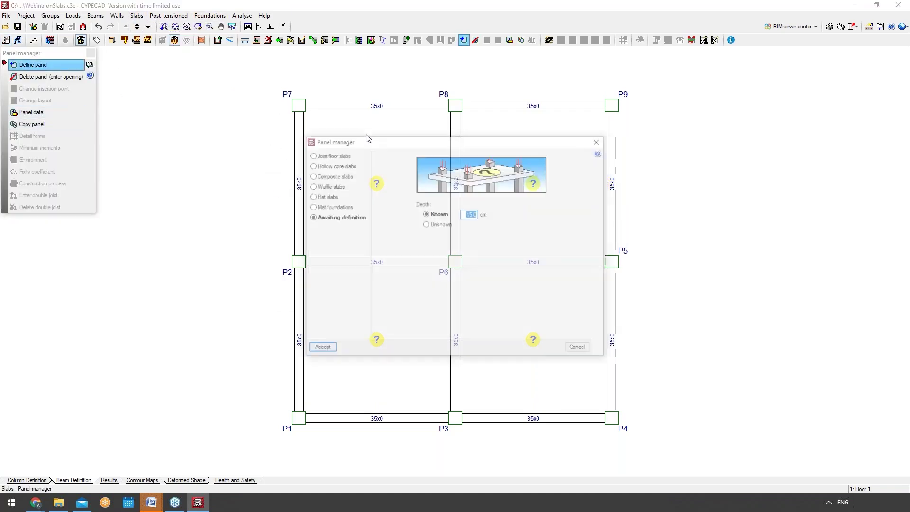
left_click(332, 186)
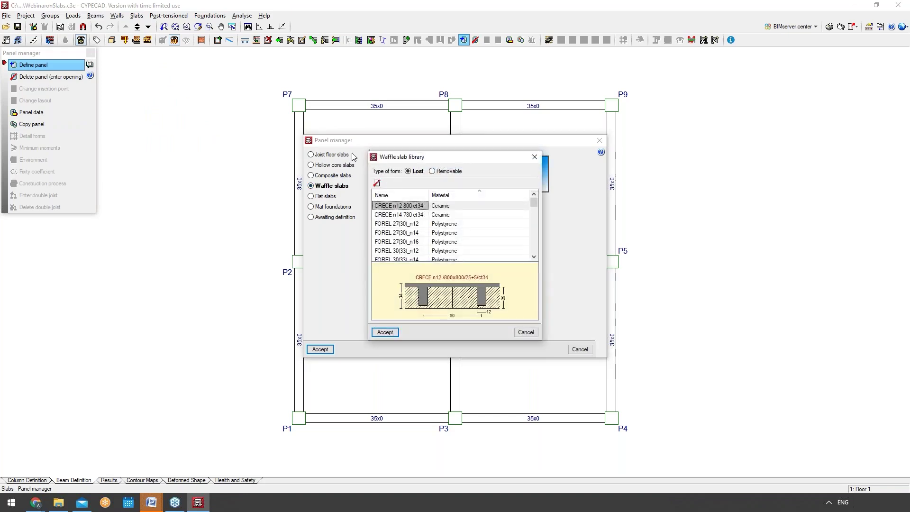
scroll(385, 240, "down", 3)
scroll(385, 240, "down", 3)
scroll(393, 238, "up", 5)
left_click(525, 331)
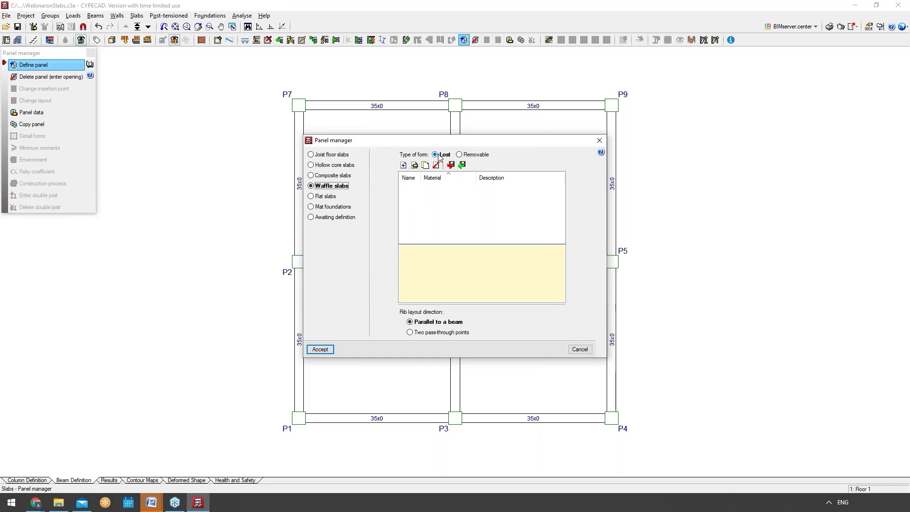
Create a new lost form waffle slab named NewWaffleSlabWebinarExample.
left_click(403, 165)
key("BackSpace")
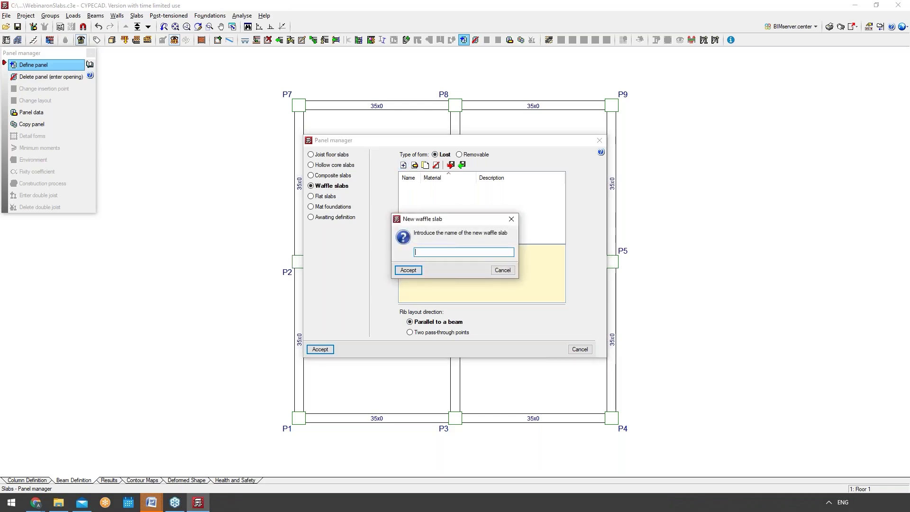
type("NewWaf")
type("SlabWebinarExampl")
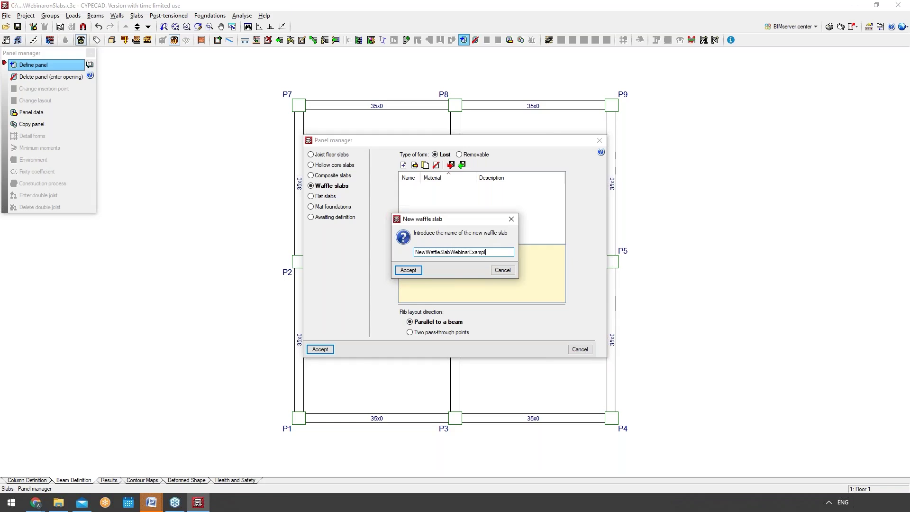
left_click(400, 269)
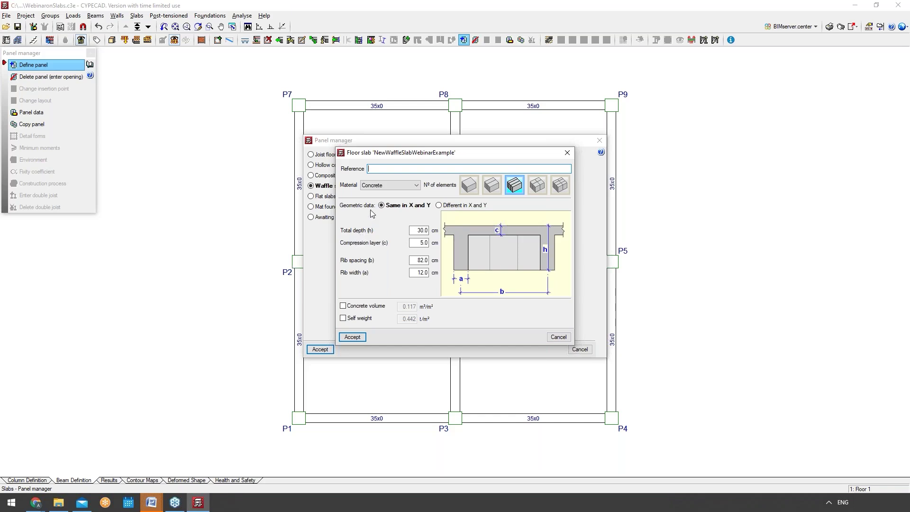
Give the waffle slab the reference 35x40x40, polystyrene as its material and a single element per form.
left_click(387, 185)
left_click(388, 170)
type("35x40x40")
left_click(377, 186)
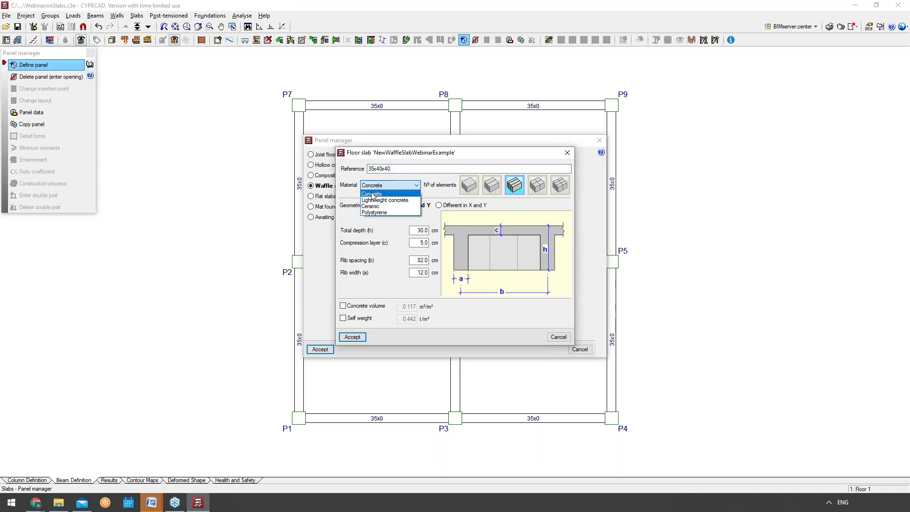
left_click(385, 213)
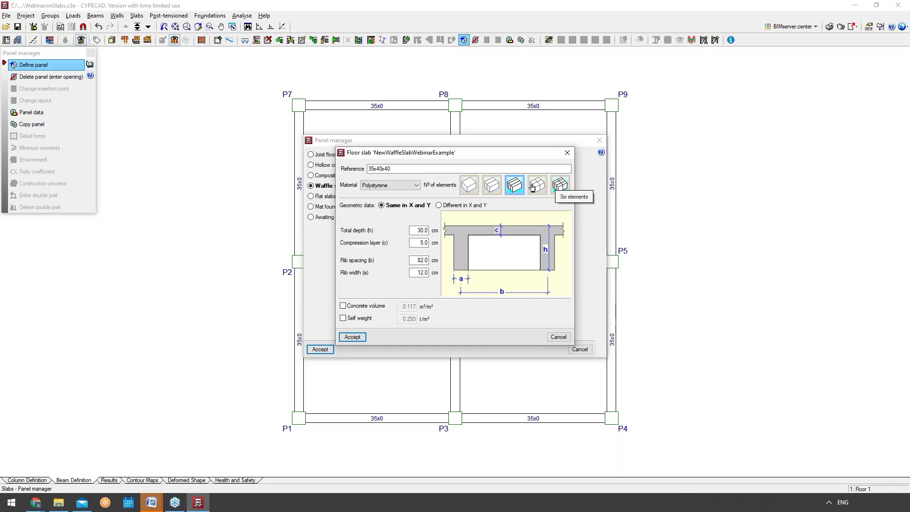
left_click(474, 182)
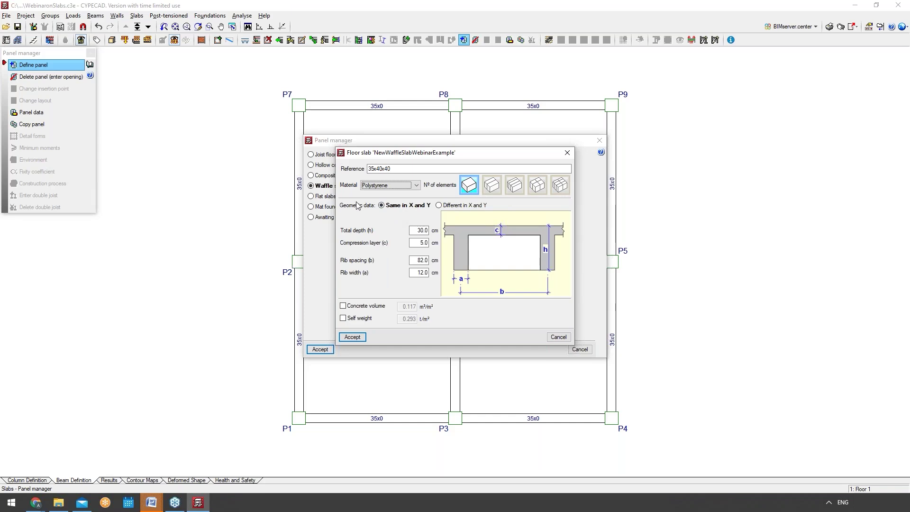
Compare the options for same and different geometric data in X and Y, returning to Same in X and Y.
left_click(451, 206)
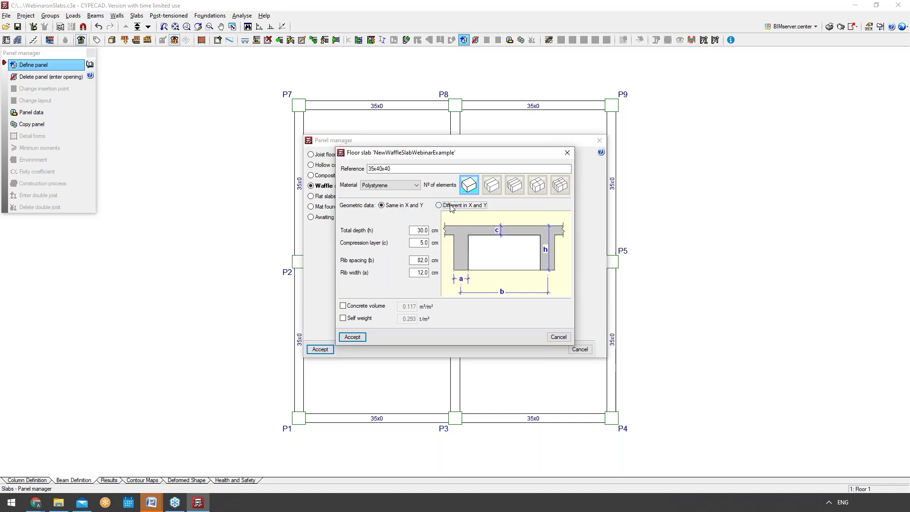
left_click(393, 207)
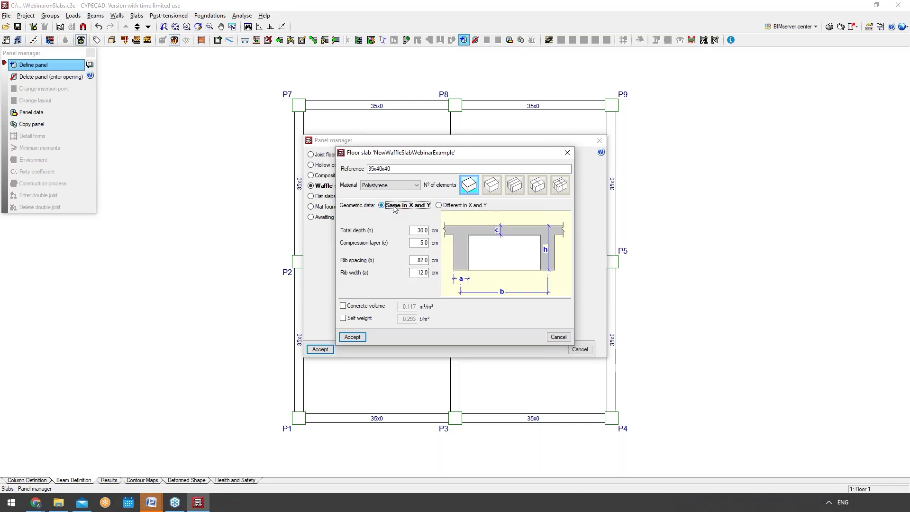
left_click(441, 207)
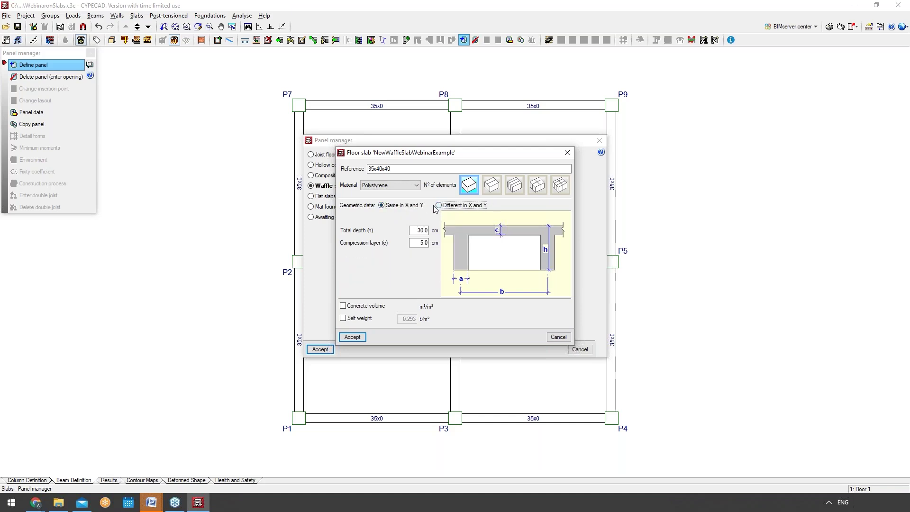
left_click(406, 208)
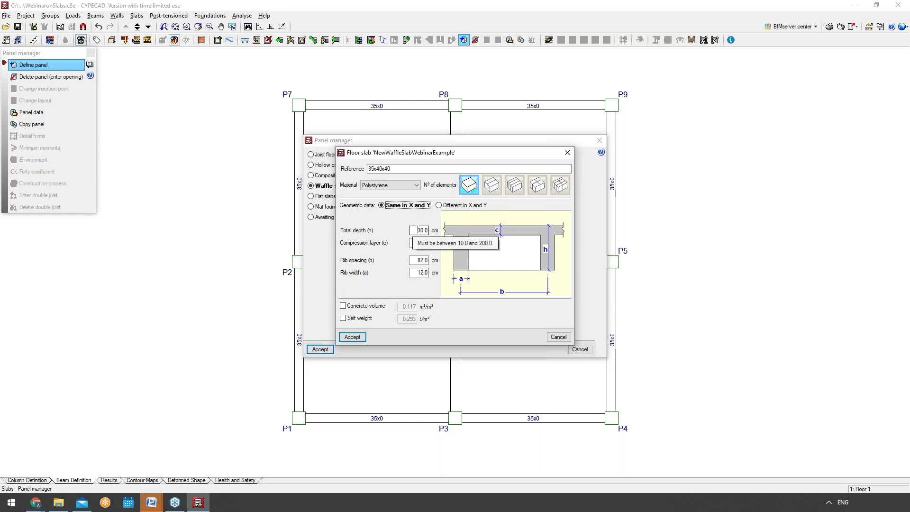
Set the waffle slab's total depth to 35 cm, rib spacing to 55 cm and rib width to 10 cm.
left_click(417, 230)
type("35")
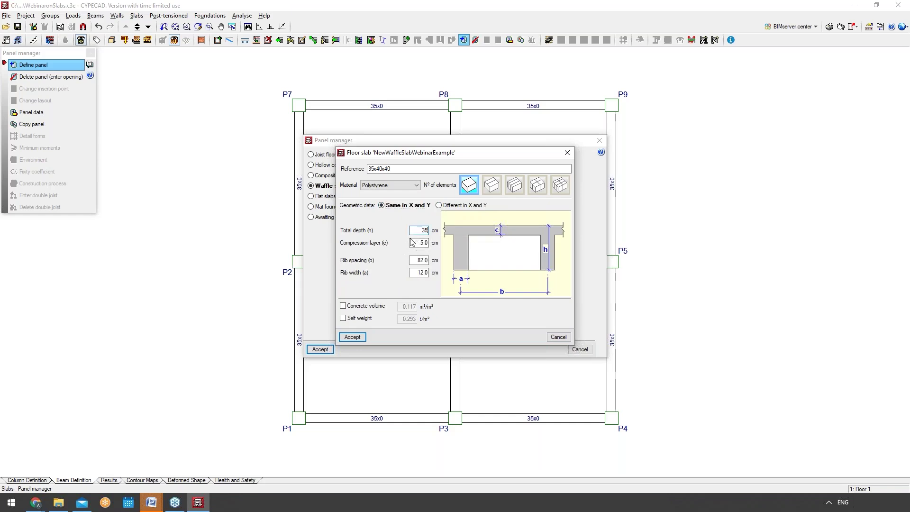
left_click(415, 260)
type("55")
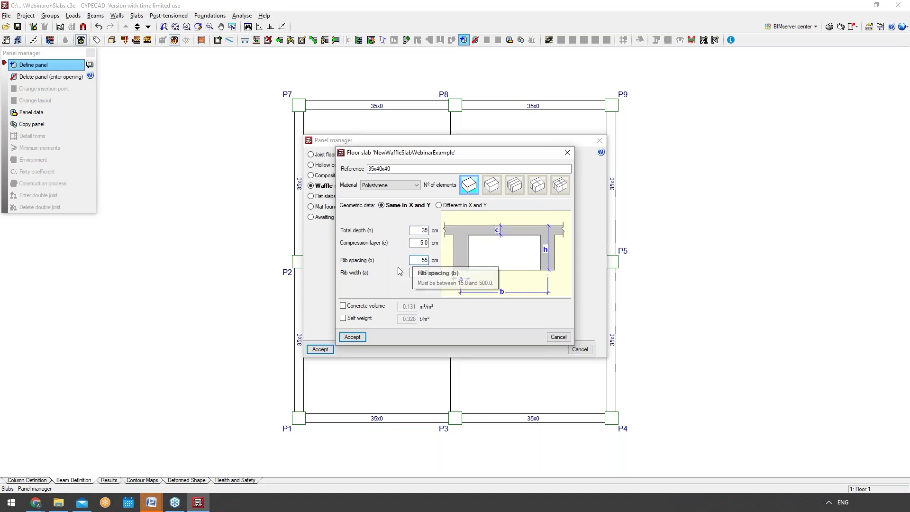
left_click(421, 274)
type("10")
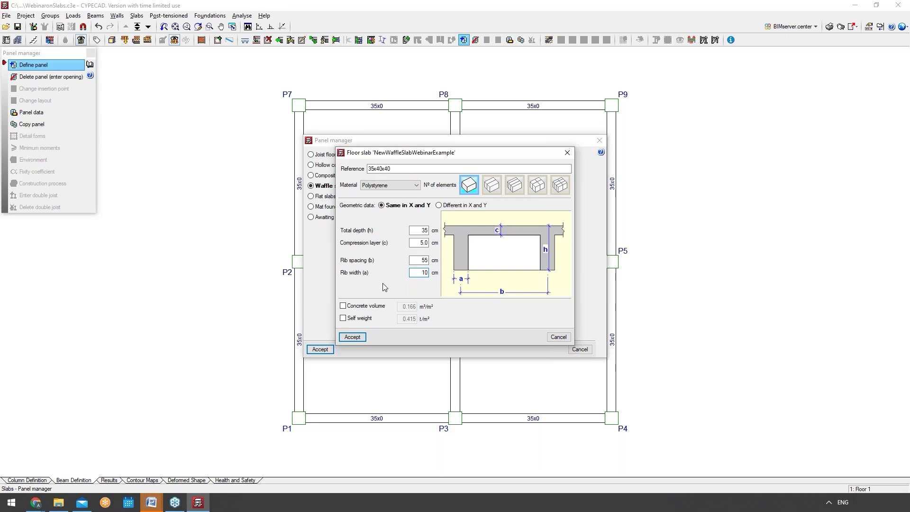
Review the manual concrete volume and self weight options, leave both disabled, and accept the waffle slab definition.
left_click(366, 307)
left_click(366, 307)
left_click(369, 320)
left_click(368, 320)
left_click(363, 320)
double_click(407, 318)
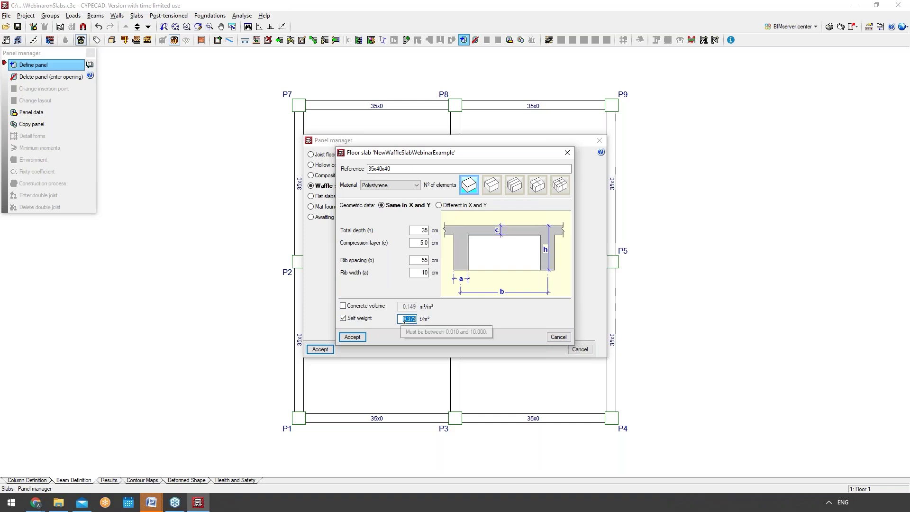
left_click(363, 319)
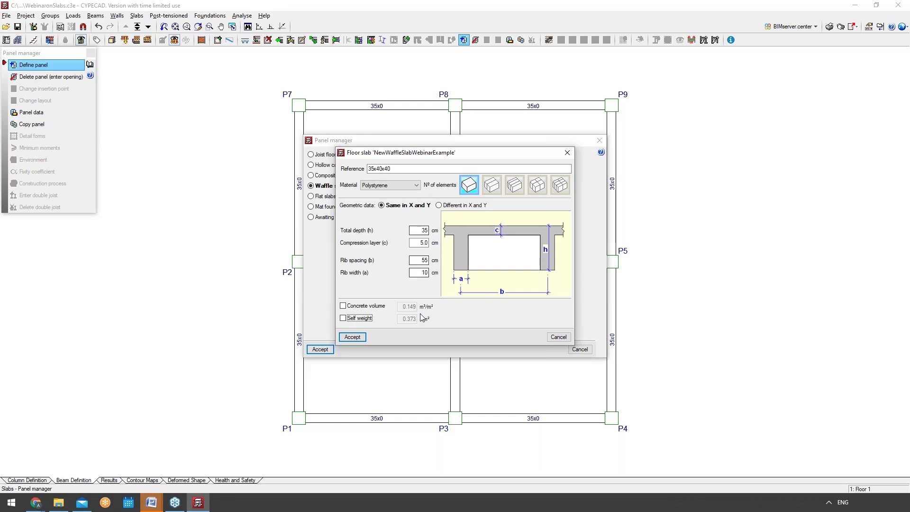
left_click(353, 337)
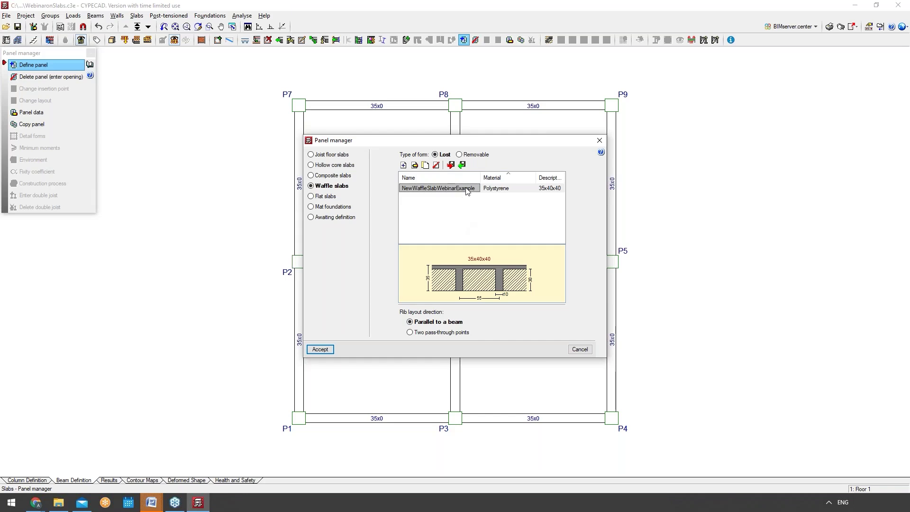
Try to save NewWaffleSlabWebinarExample to the library, and browse the waffle slabs stored there, examining their materials and cross-sections.
left_click(451, 165)
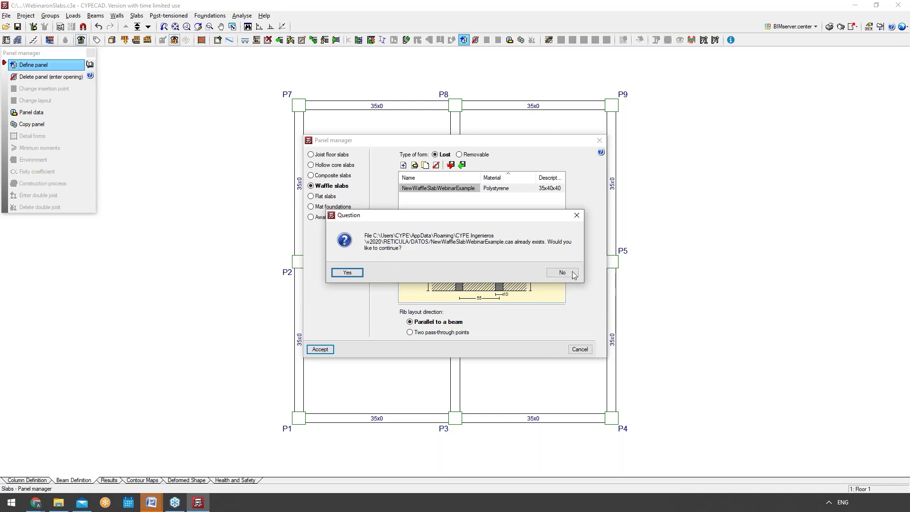
left_click(577, 216)
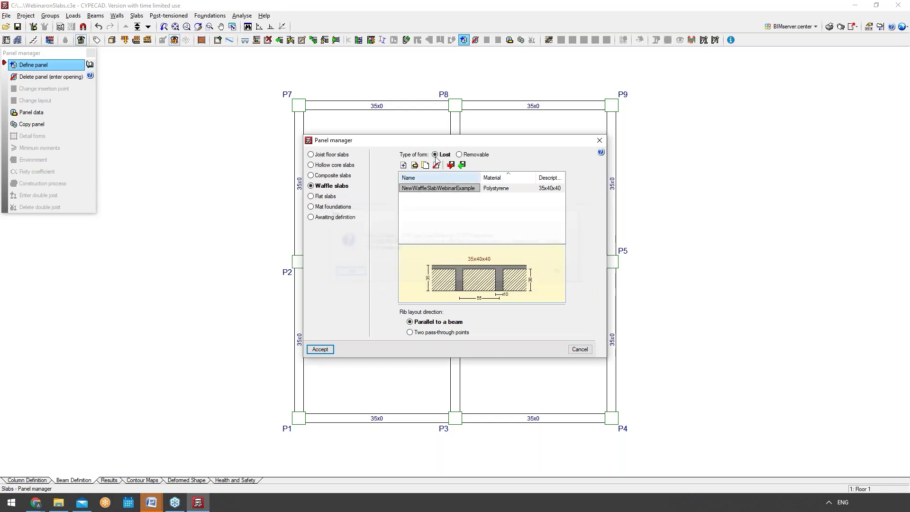
left_click(462, 165)
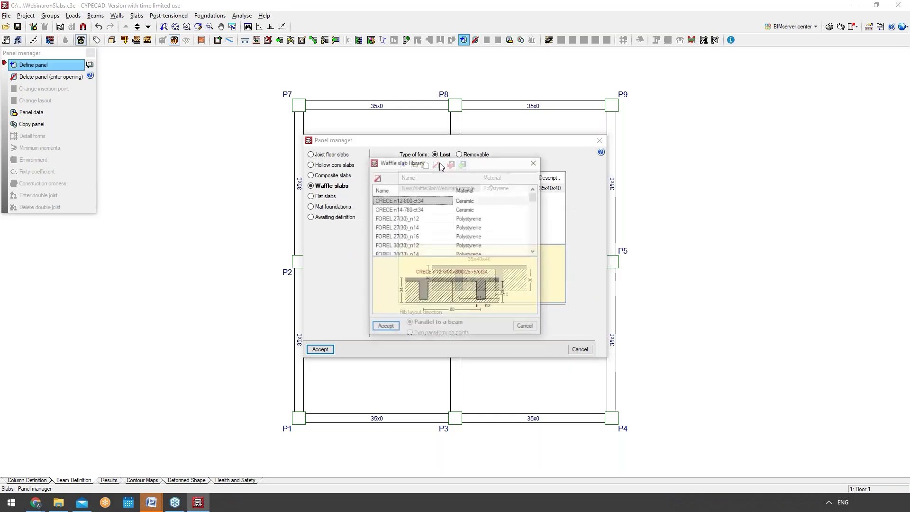
scroll(452, 220, "down", 5)
left_click(425, 227)
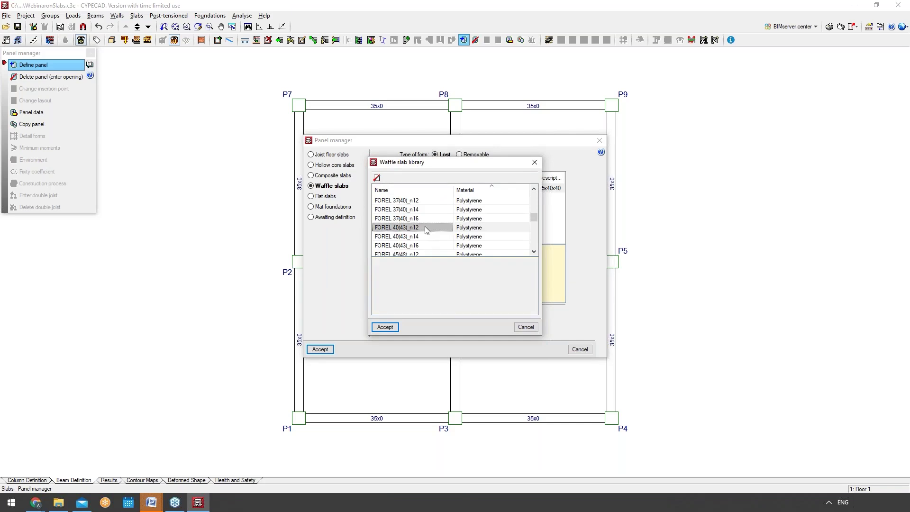
key("Up")
key("Up")
key("Up")
key("Up")
key("Up")
key("Up")
key("Up")
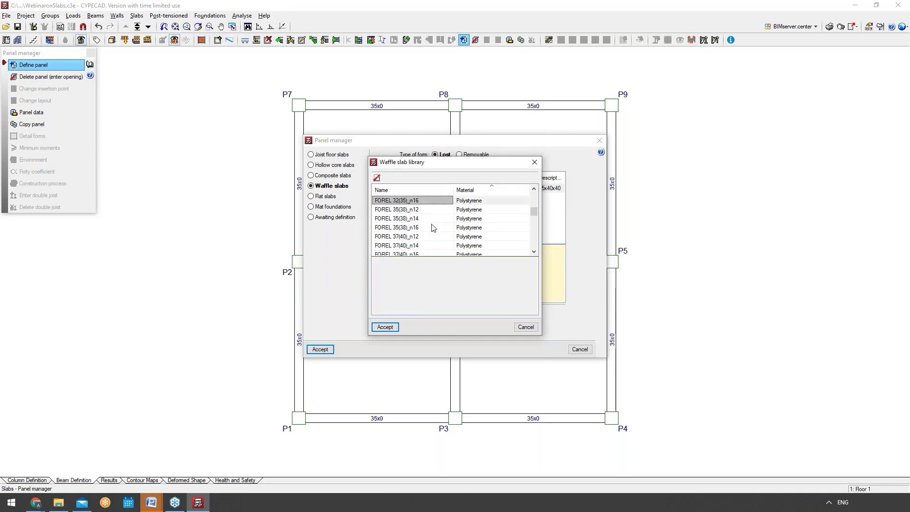
key("Up")
key("Up")
key("Up")
key("Up")
key("Up")
key("Up")
key("Up")
key("Up")
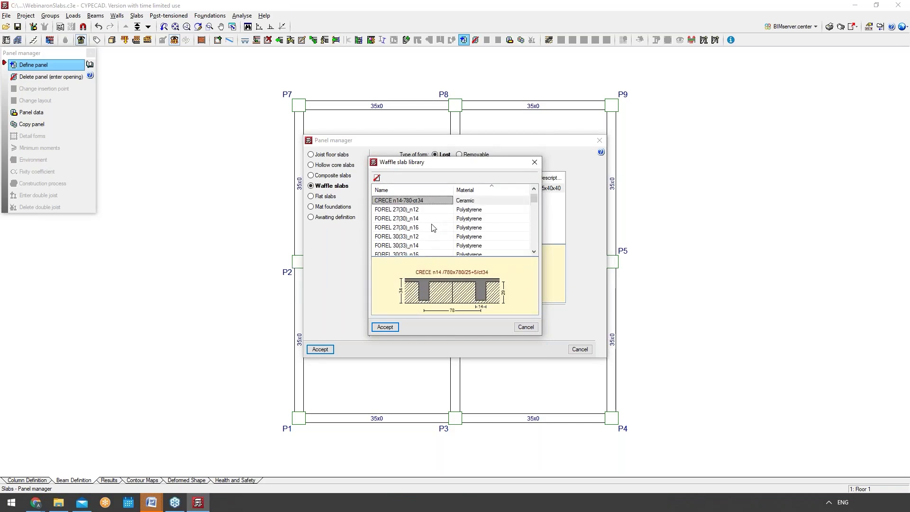
key("Down")
key("Down")
key("Down")
key("Down")
key("Down")
key("Down")
key("Down")
key("Down")
key("Down")
key("Down")
key("Down")
key("Down")
key("Down")
key("Down")
key("Down")
key("Down")
key("Down")
key("Down")
key("Down")
key("Down")
key("Down")
key("Down")
key("Down")
key("Down")
key("Down")
key("Down")
key("Down")
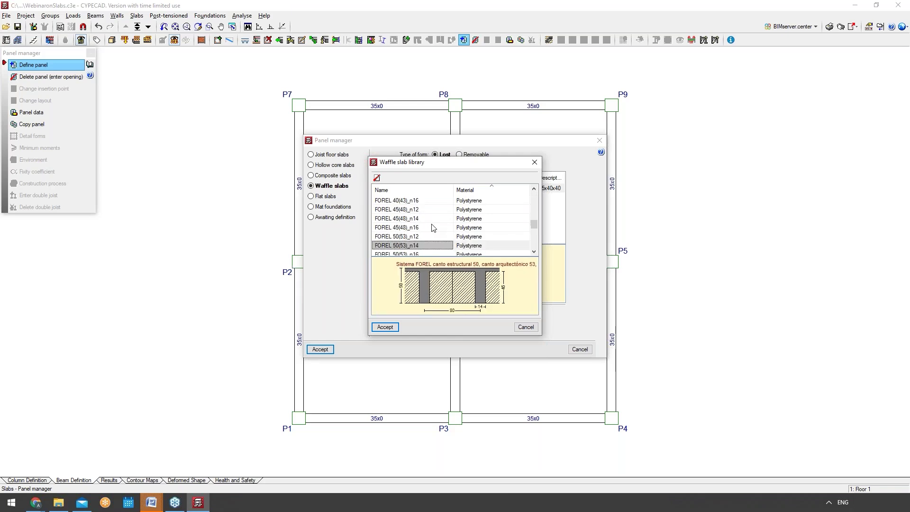
key("Down")
key("Down")
key("Down")
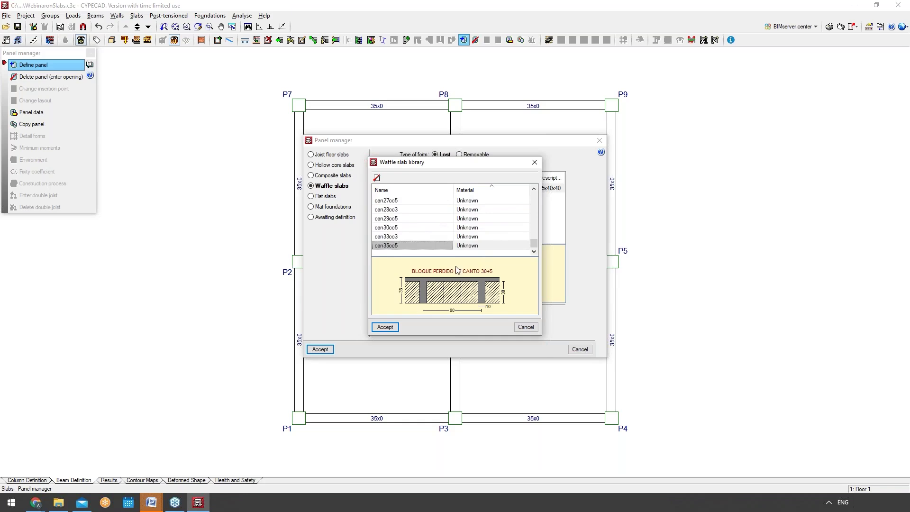
key("Up")
key("Up")
key("Up")
key("Up")
key("Up")
key("Up")
key("Up")
key("Up")
key("Up")
key("Up")
key("Up")
key("Up")
key("Up")
key("Up")
key("Up")
key("Up")
key("Up")
key("Up")
key("Up")
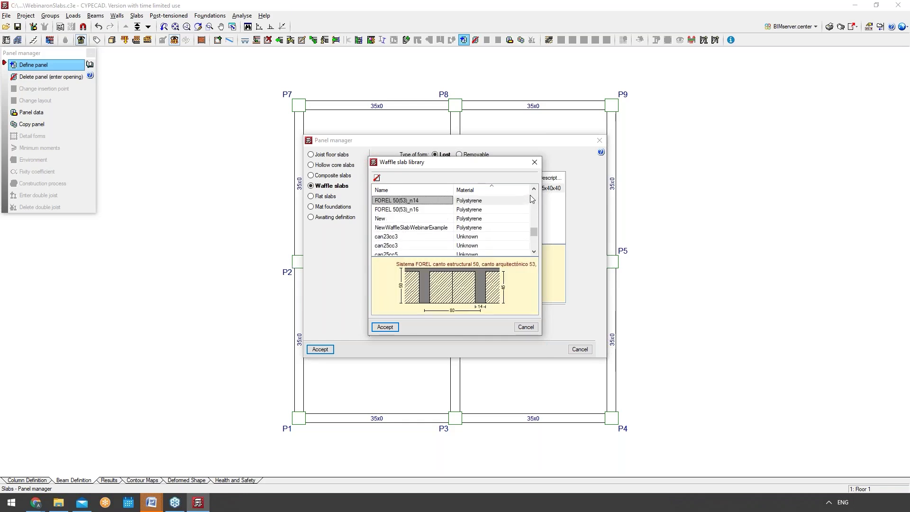
key("Up")
key("Up")
key("Up")
key("Up")
key("Up")
key("Up")
key("Up")
key("Up")
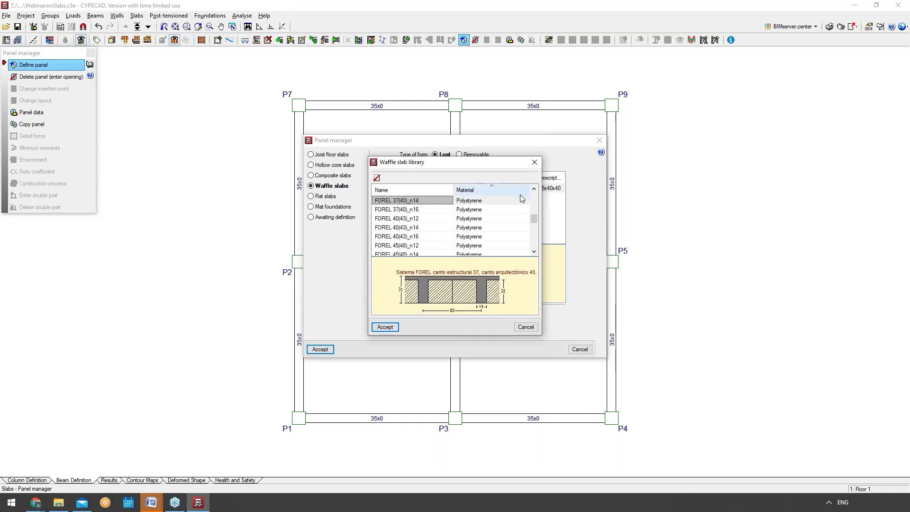
left_click(534, 162)
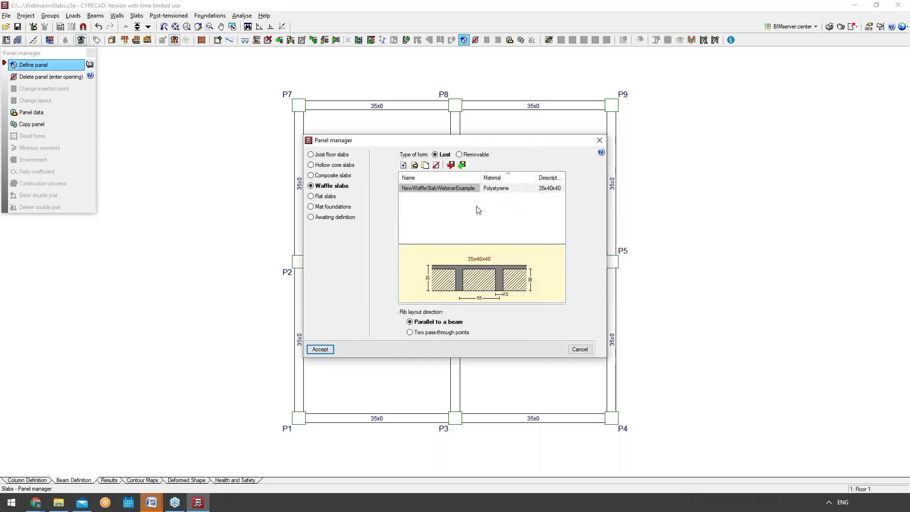
Accept the panel settings, relaunch CYPECAD from the CYPE launcher and reopen the recent job WebinaronSlabs.c3e.
left_click(314, 353)
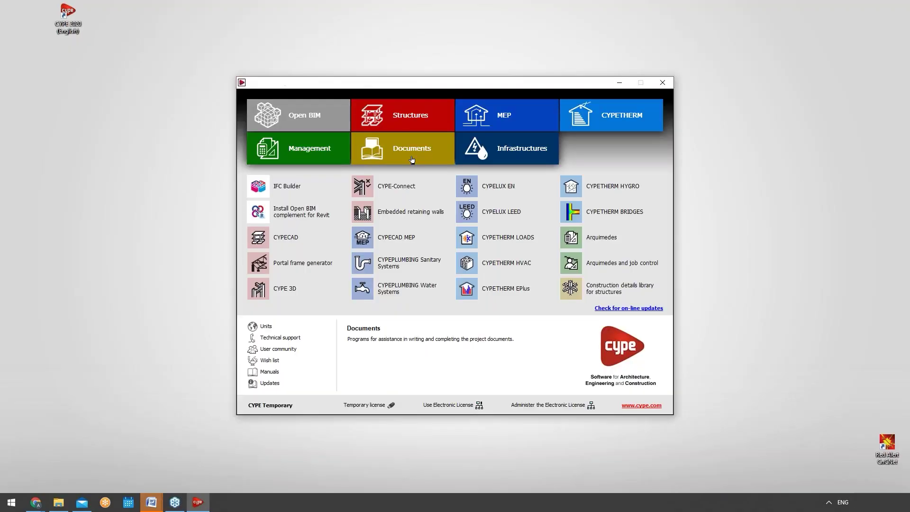
left_click(315, 247)
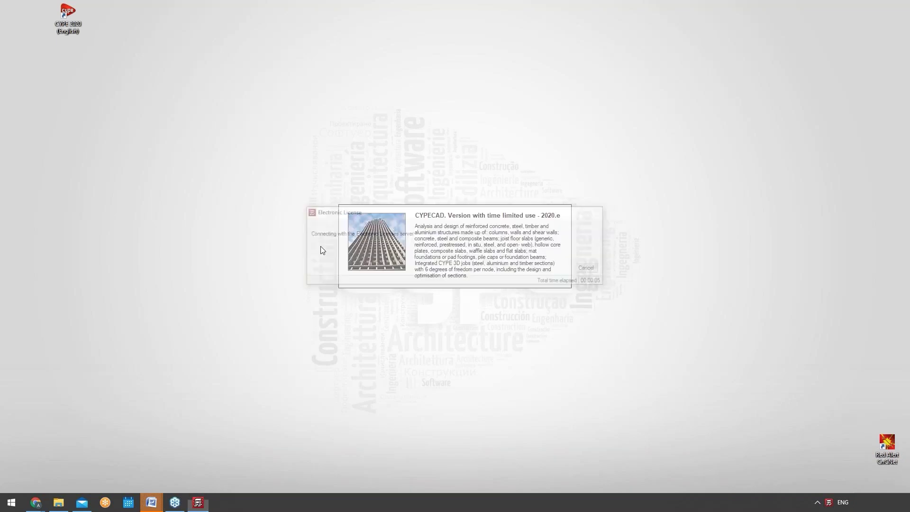
left_click(448, 389)
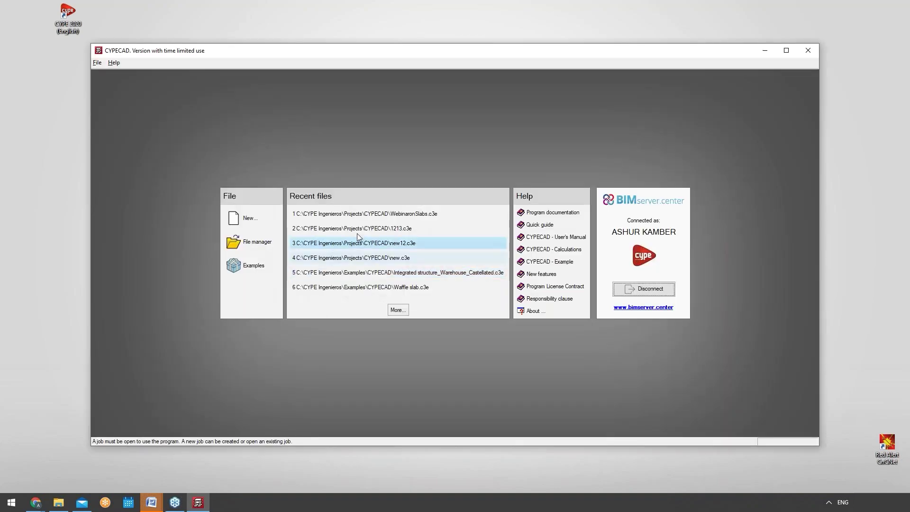
left_click(369, 214)
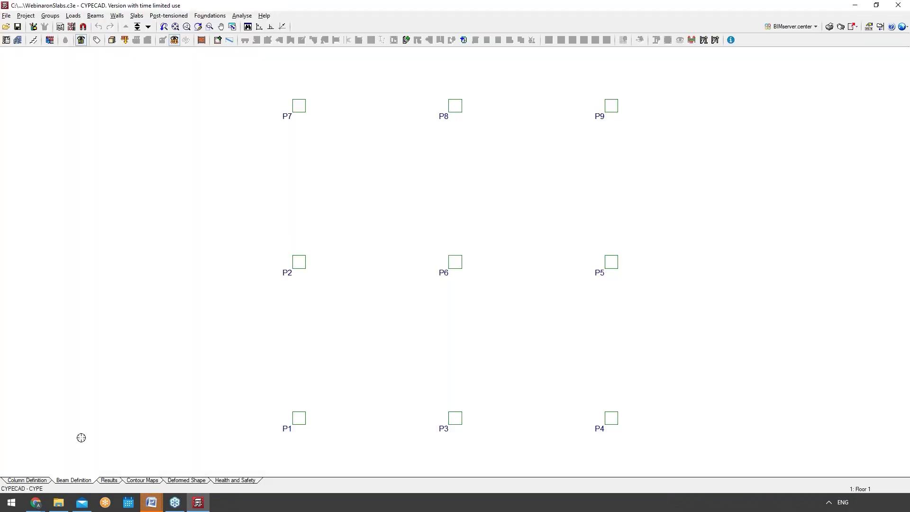
Check the column definition and the Foundations level, returning to Floor 1 in the beam definition.
left_click(41, 481)
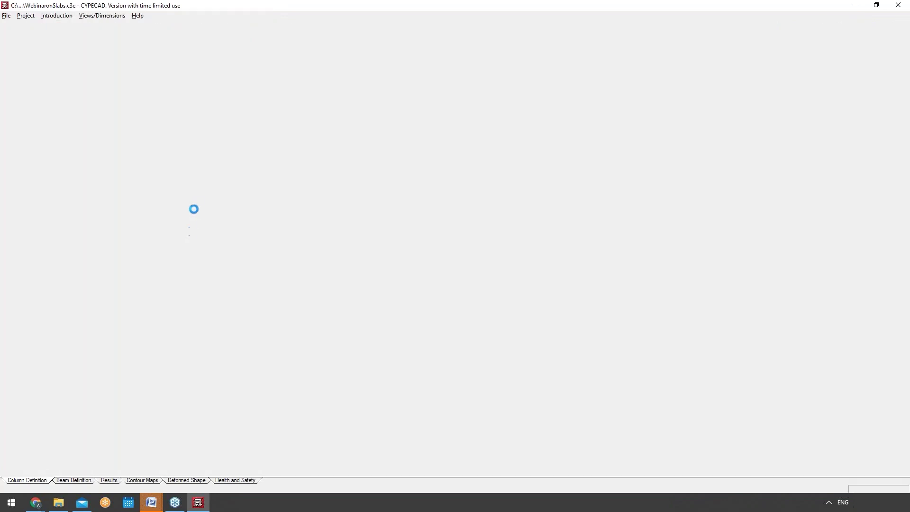
left_click(88, 481)
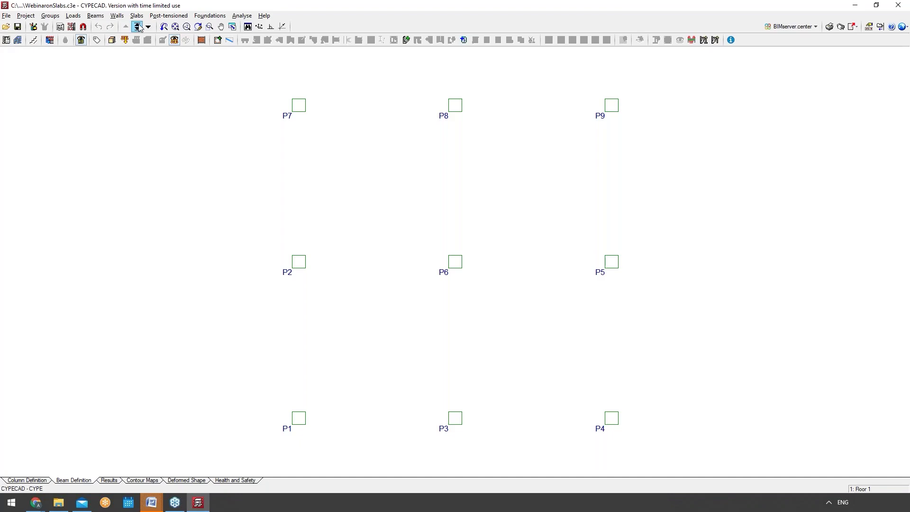
left_click(147, 26)
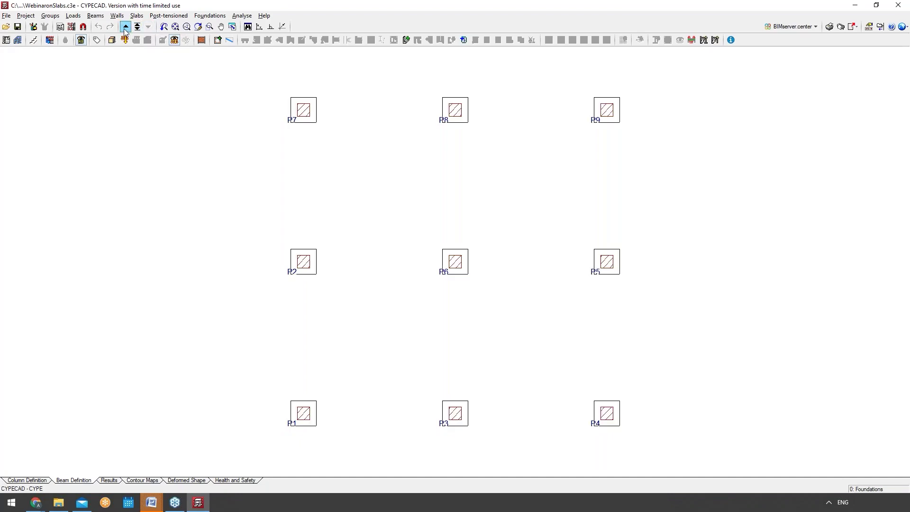
left_click(125, 27)
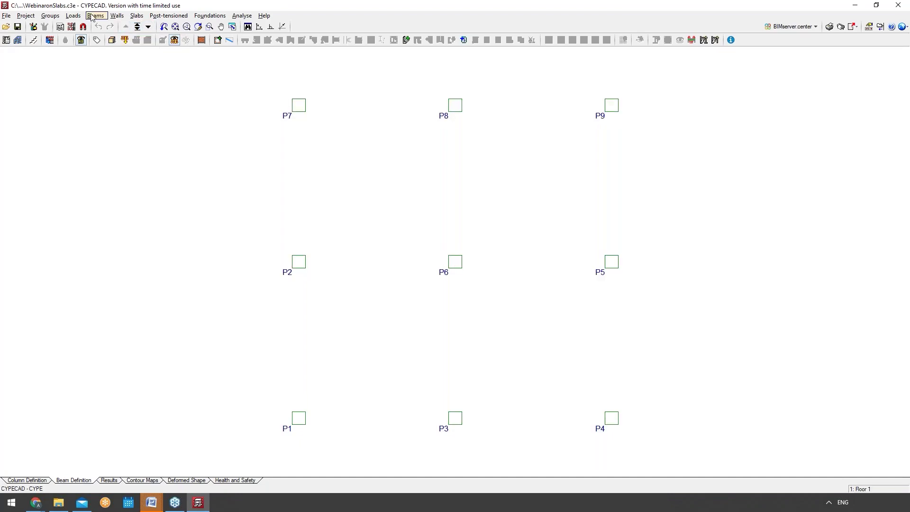
Try to draw 35 cm wide flush beams from P7 to P9 and from P9 to P4, and undo them.
left_click(95, 16)
left_click(102, 27)
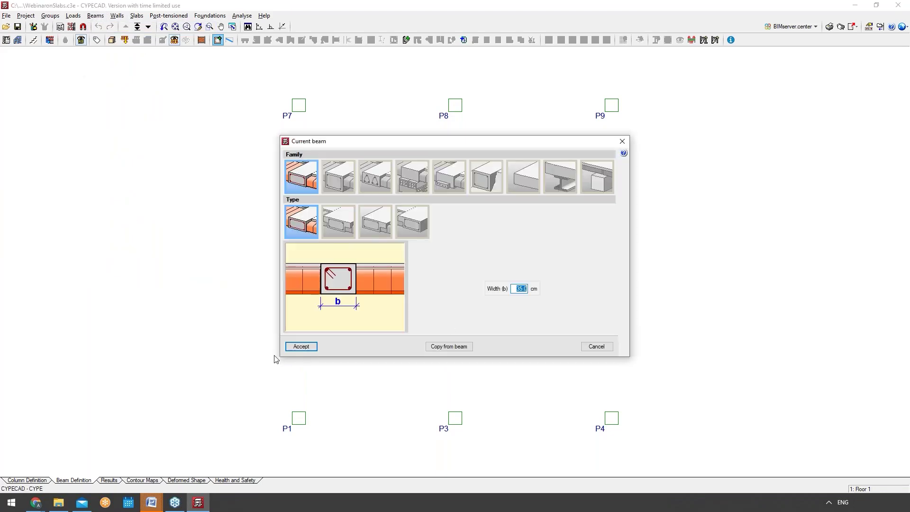
left_click(303, 347)
left_click(299, 106)
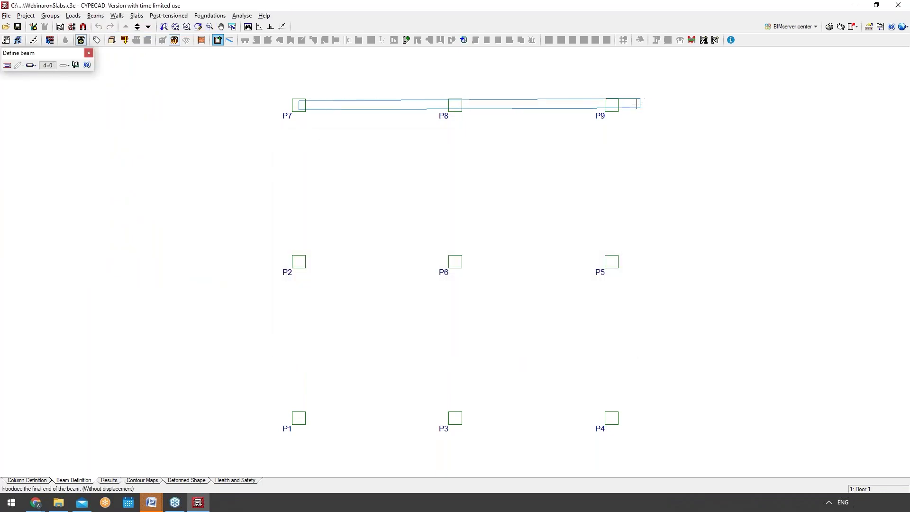
left_click(610, 104)
left_click(612, 106)
left_click(610, 417)
left_click(611, 417)
right_click(517, 424)
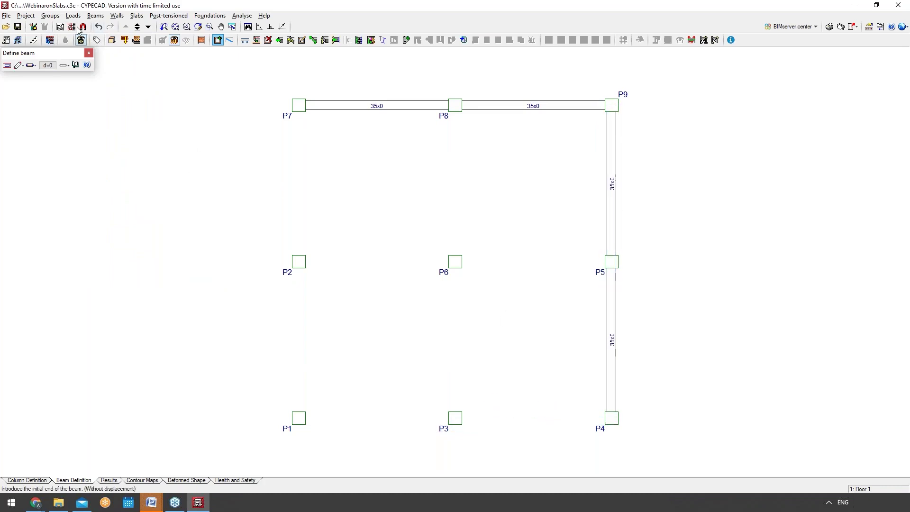
left_click(98, 26)
left_click(98, 26)
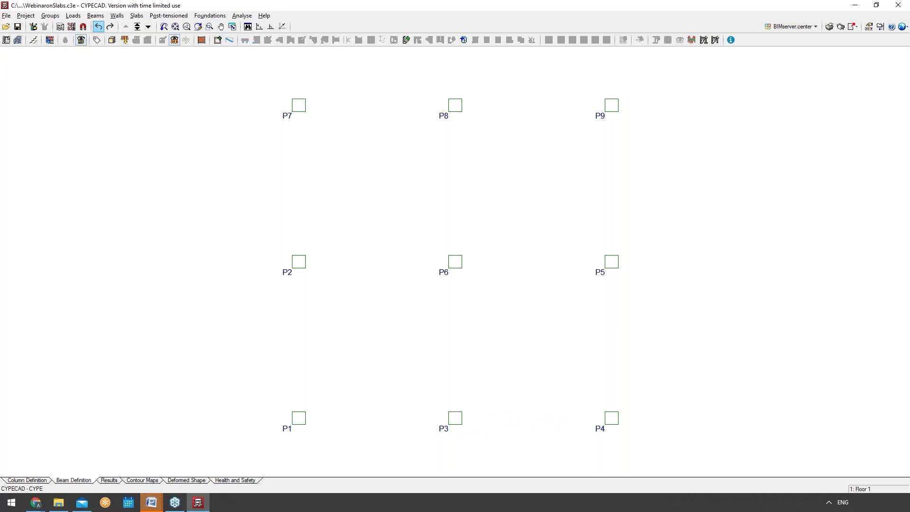
Draw continuous 35 cm wide perimeter beams through columns P7, P9, P4 and P1, closing the loop at P7.
left_click(95, 16)
left_click(105, 27)
left_click(18, 65)
left_click(38, 88)
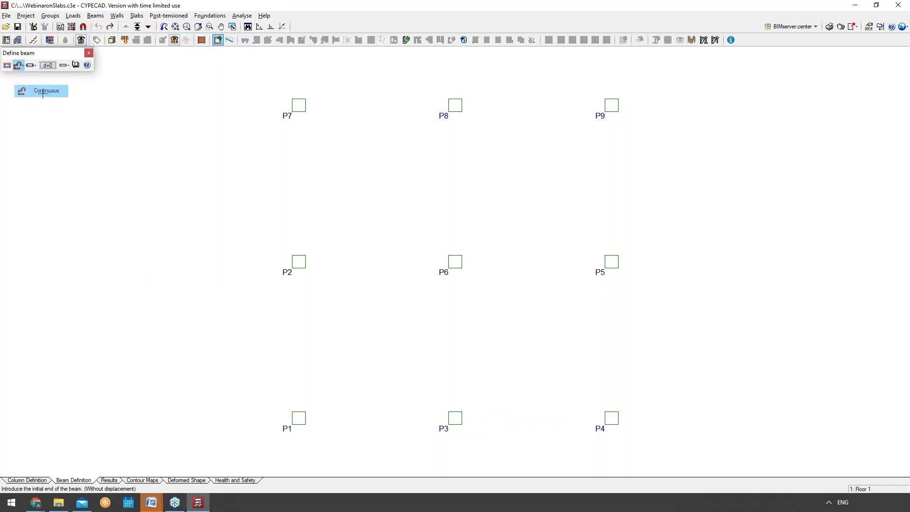
left_click(298, 105)
left_click(611, 105)
left_click(611, 418)
left_click(299, 417)
left_click(298, 105)
right_click(298, 105)
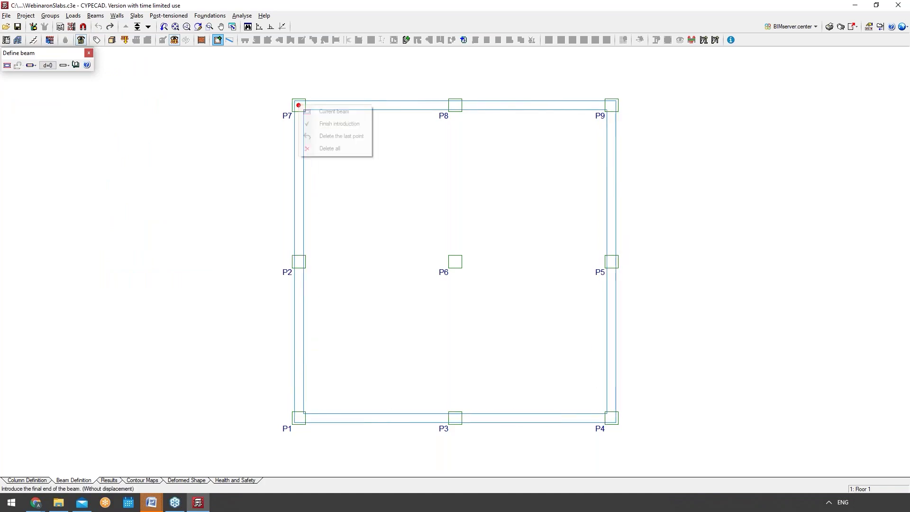
left_click(332, 122)
Add the two interior beams through P6, one from P8 to P3 and the other from P2 to P5.
left_click(455, 104)
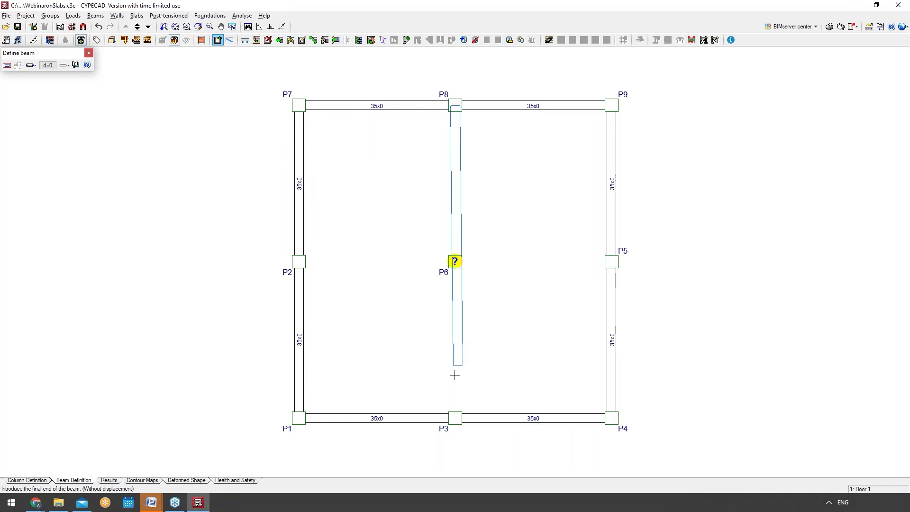
left_click(455, 417)
right_click(454, 417)
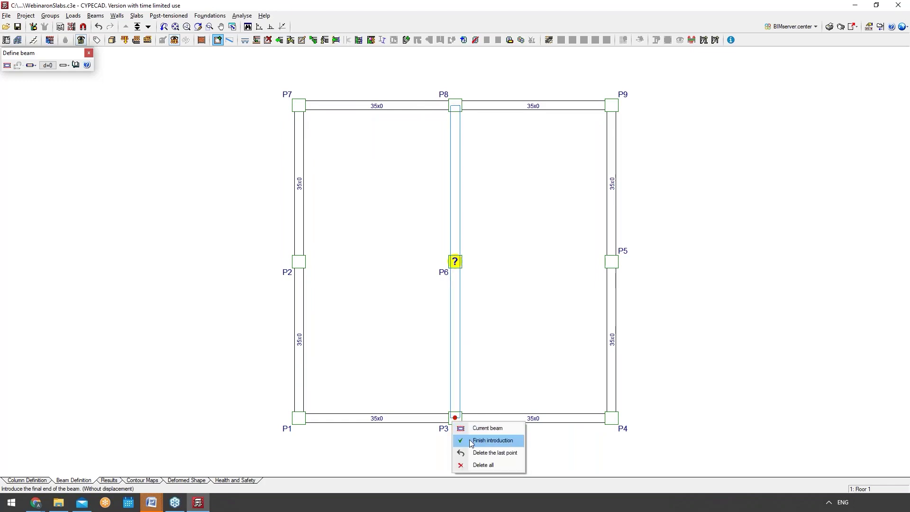
left_click(490, 440)
left_click(300, 261)
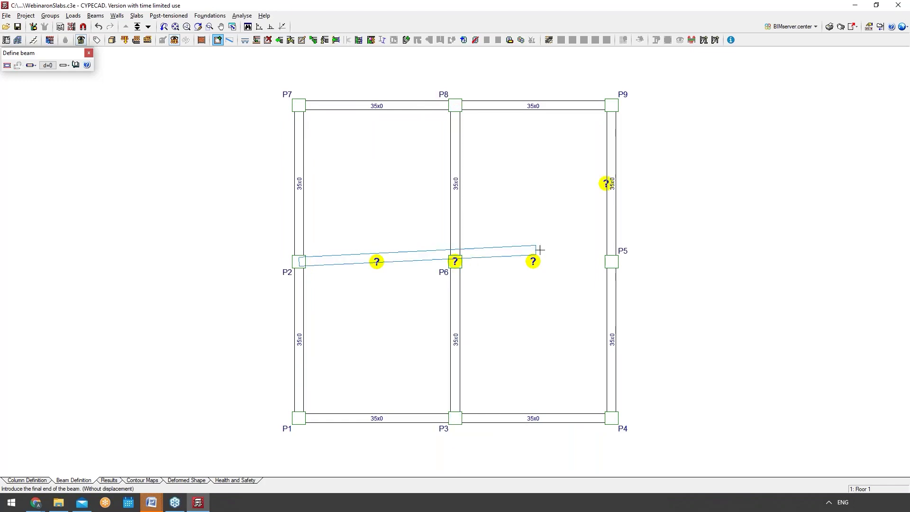
left_click(612, 261)
right_click(611, 261)
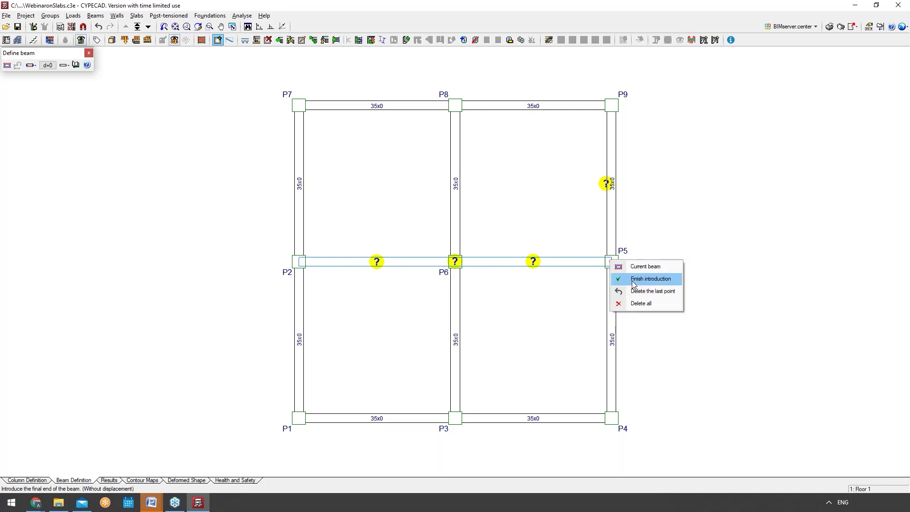
left_click(637, 280)
Begin defining a waffle slab panel, accept the NewWaffleSlabWebinarExample data and copy the slab to the library.
left_click(137, 15)
left_click(143, 26)
left_click(33, 64)
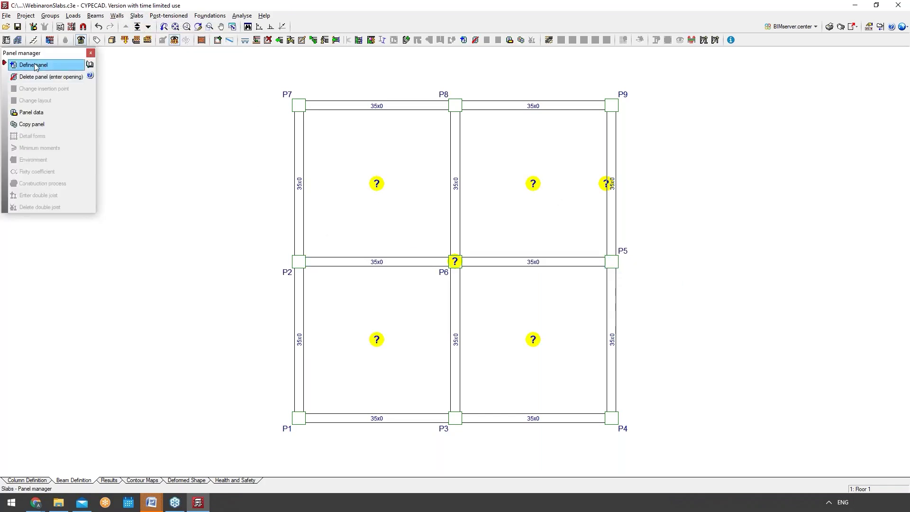
left_click(332, 186)
double_click(433, 188)
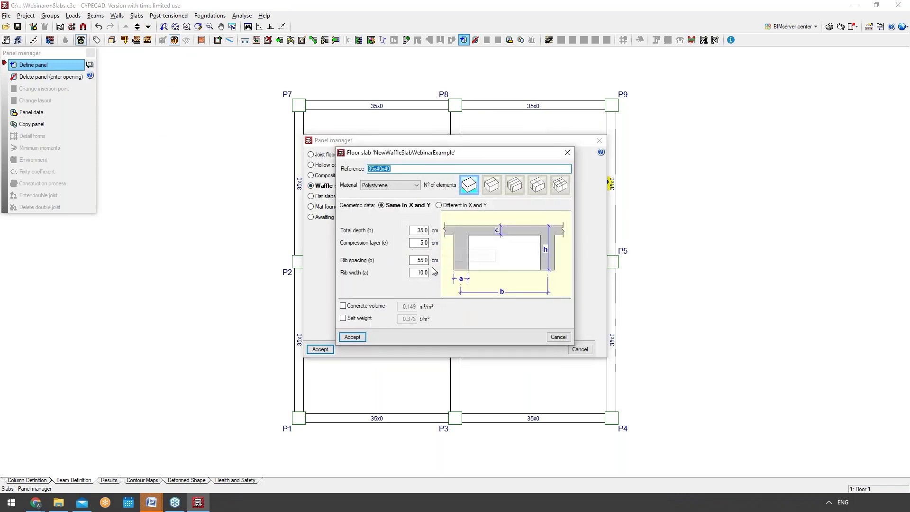
left_click(355, 338)
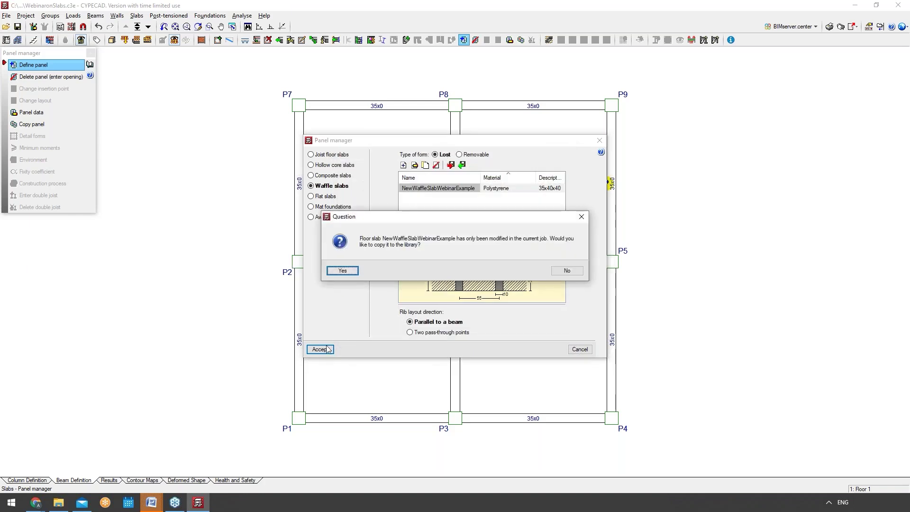
left_click(352, 272)
left_click(349, 271)
Place the waffle slab in the panel between P1, P2, P6 and P3, with ribs parallel to beam P1-P2.
left_click(321, 349)
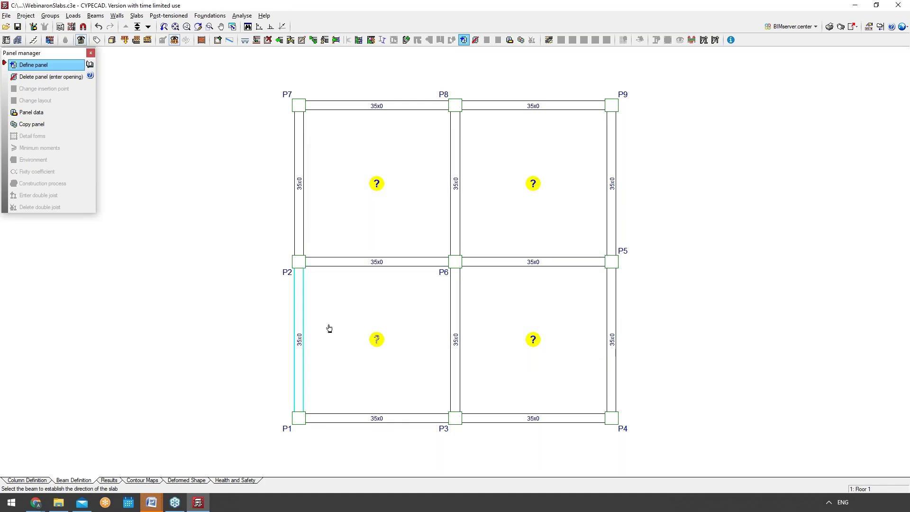
left_click(303, 329)
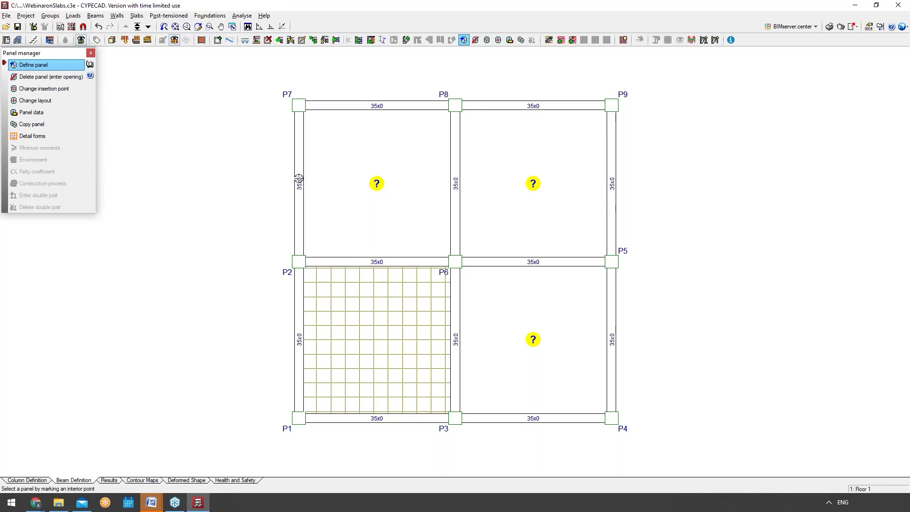
Copy the waffle slab from panel P1-P2-P6-P3 to the other three panels, including plane, form type, insertion point, direction and base reinforcement.
left_click(43, 126)
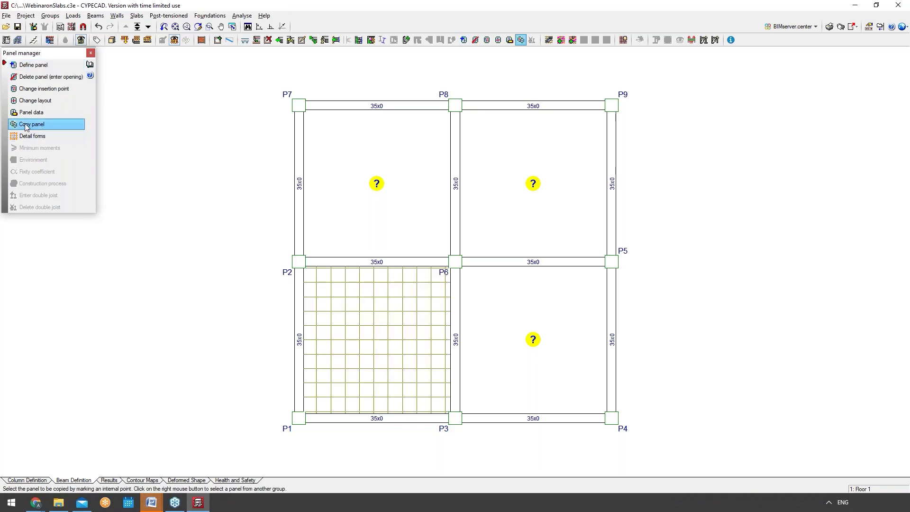
left_click(345, 308)
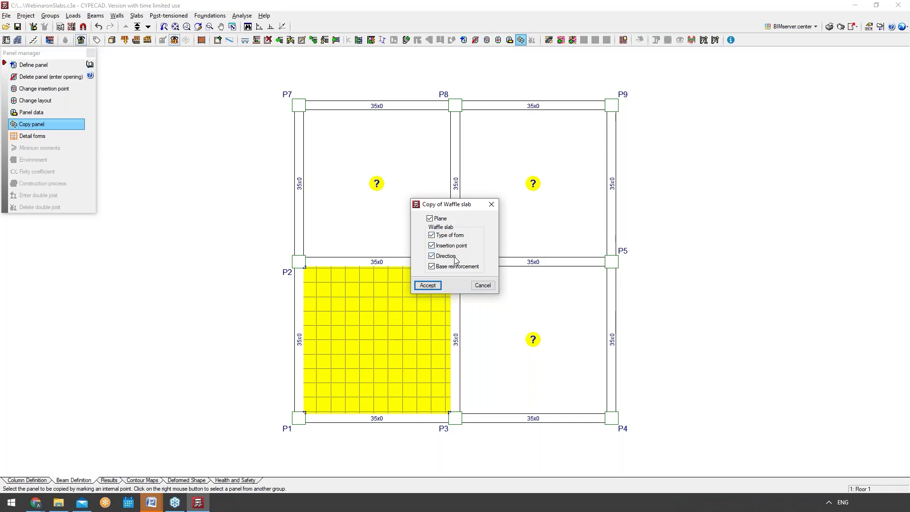
left_click(427, 285)
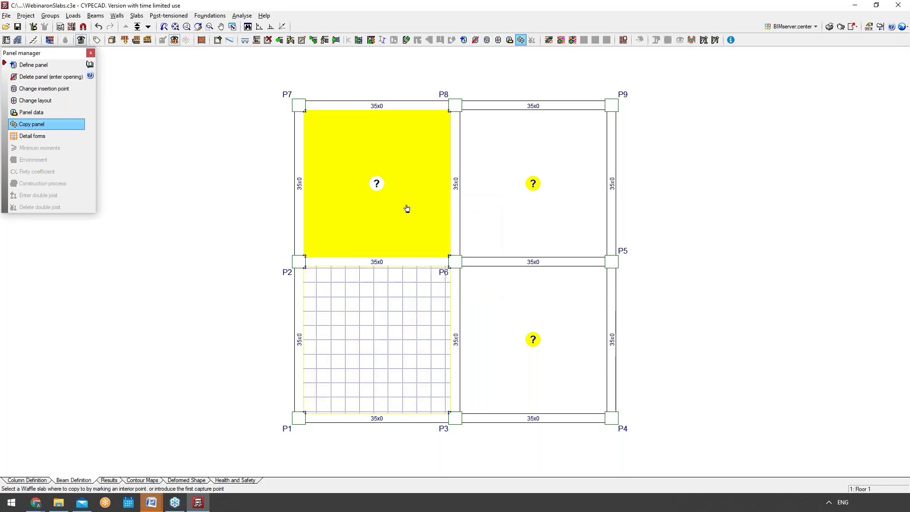
left_click(382, 181)
left_click(493, 177)
left_click(517, 336)
right_click(708, 274)
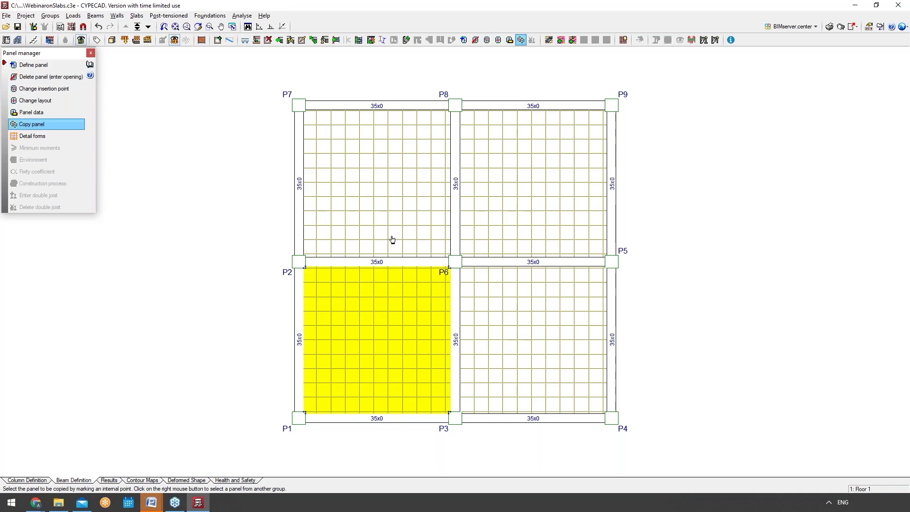
Automatically generate drop panels around all the columns of Floor 1.
left_click(141, 18)
left_click(141, 19)
left_click(142, 19)
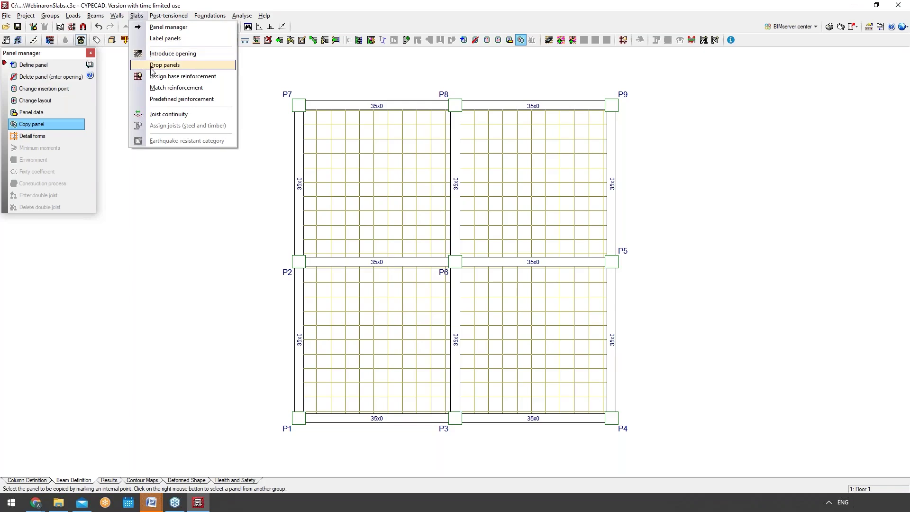
left_click(164, 65)
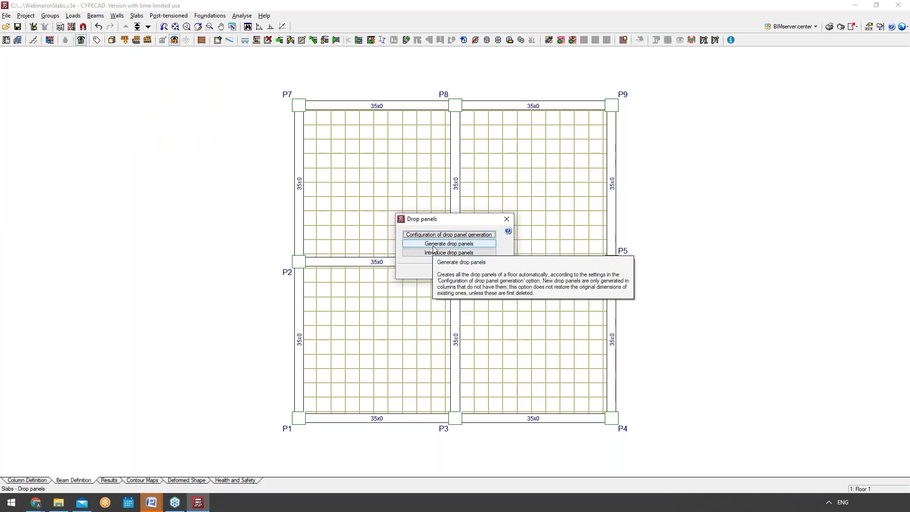
left_click(433, 245)
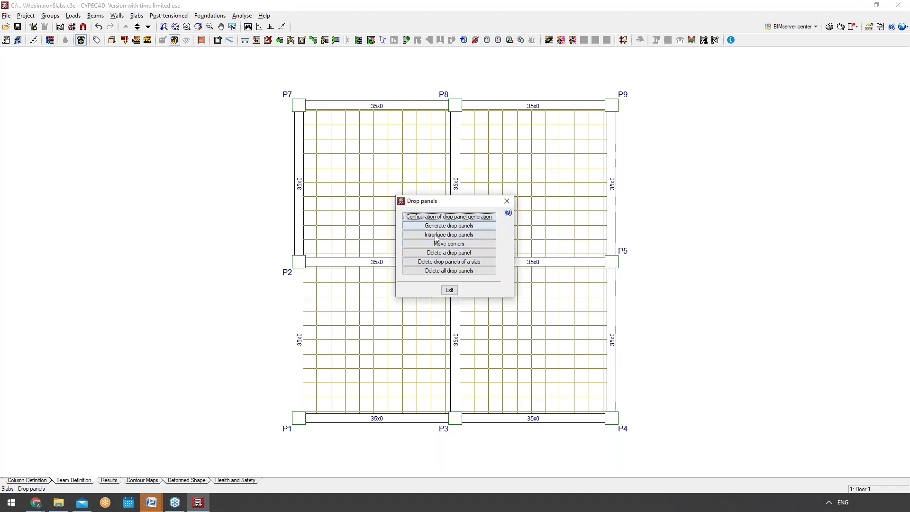
left_click_drag(457, 209, 223, 199)
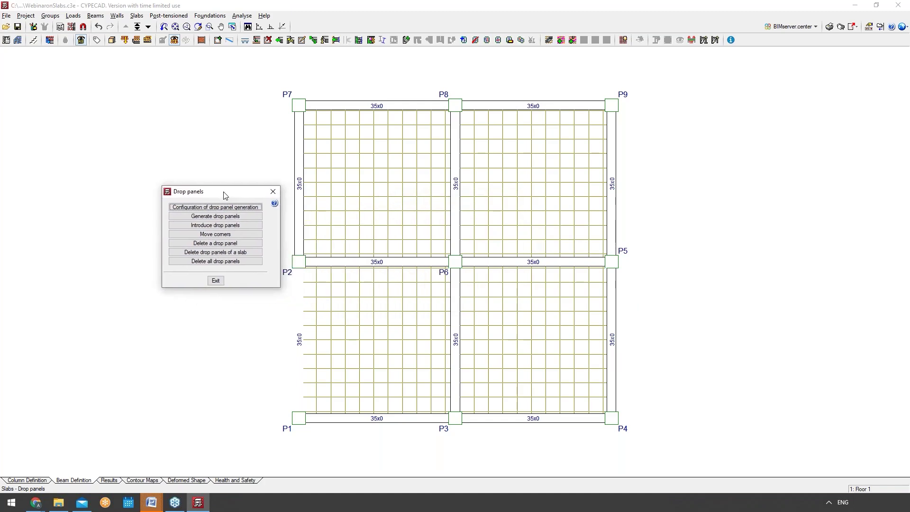
left_click(219, 216)
left_click(216, 281)
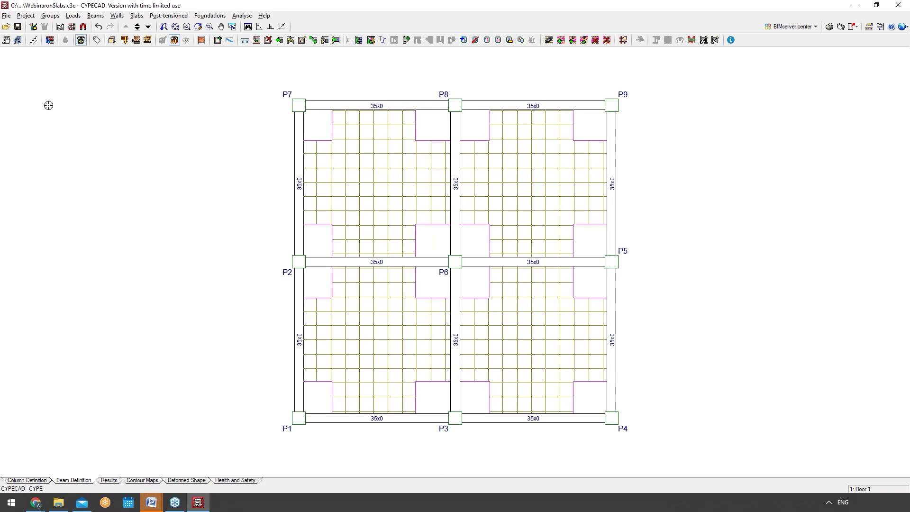
Set the negative moment redistribution coefficient for the slab's top reinforcement to 0 in the general project options.
left_click(26, 15)
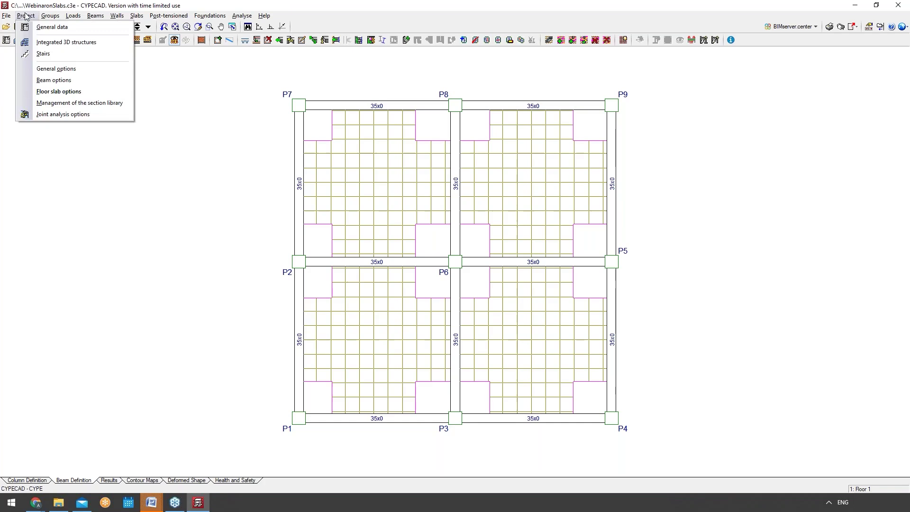
left_click(56, 68)
left_click(431, 245)
type("0")
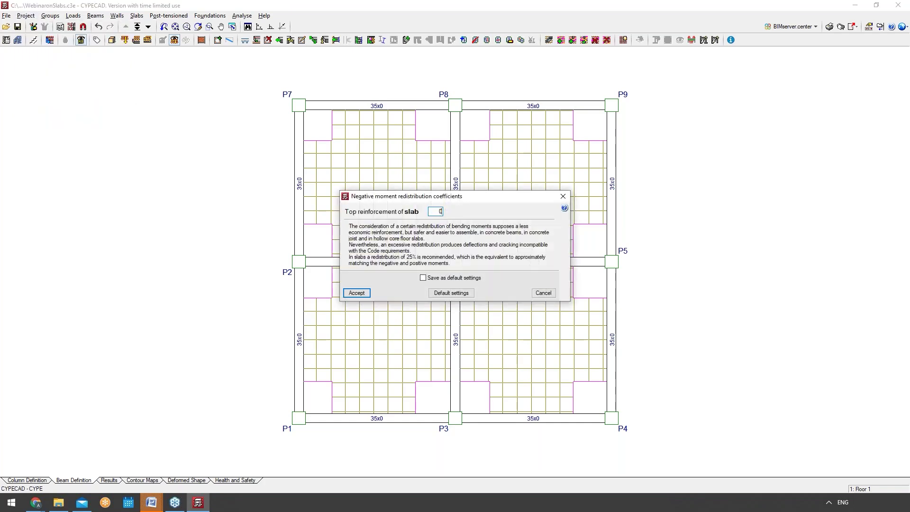
left_click(356, 293)
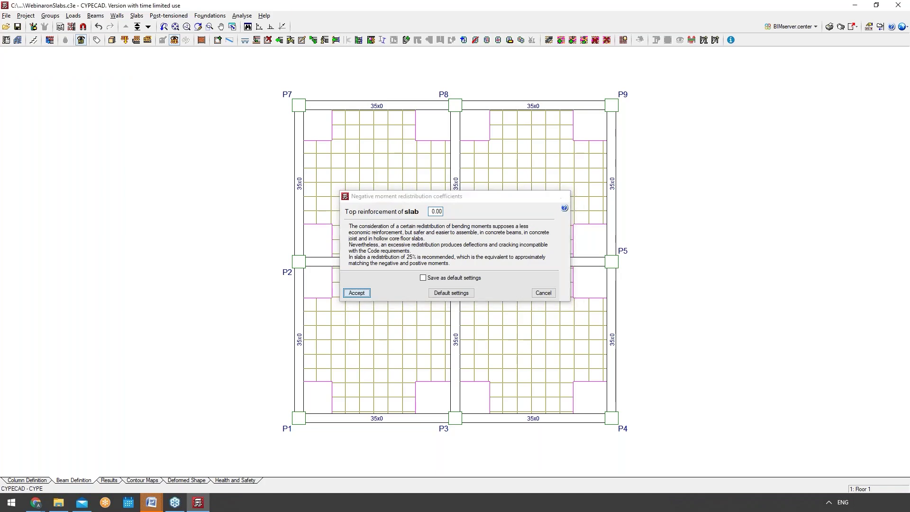
left_click(454, 272)
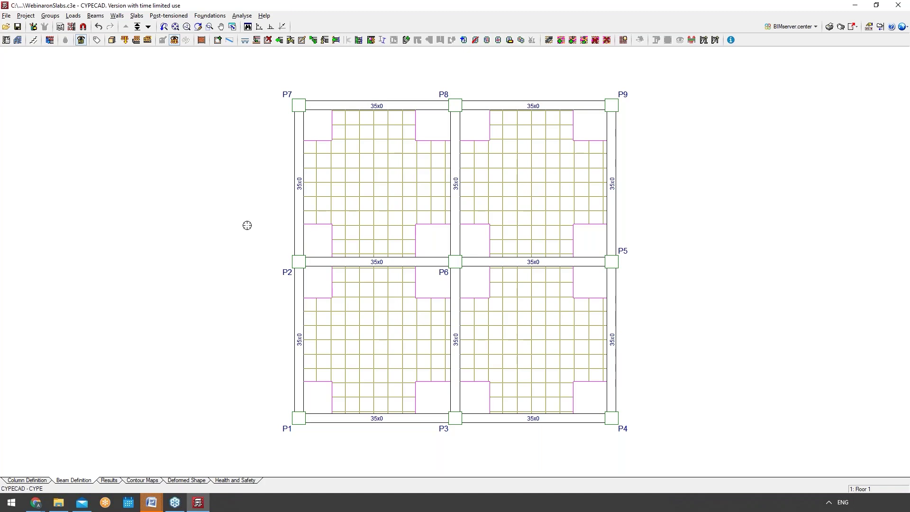
Inspect the slabs and drop panels from several sides in the 3D view of the building.
left_click(112, 40)
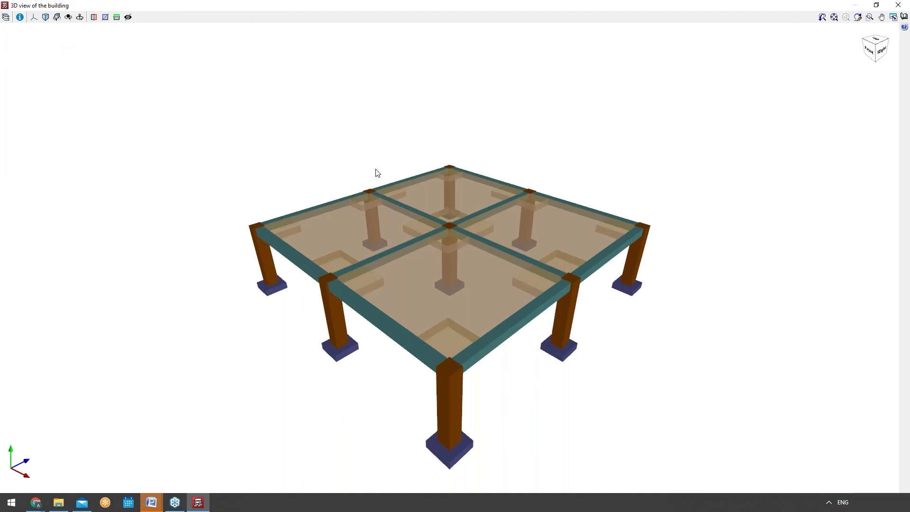
left_click_drag(375, 283, 393, 320)
left_click_drag(514, 334, 378, 280)
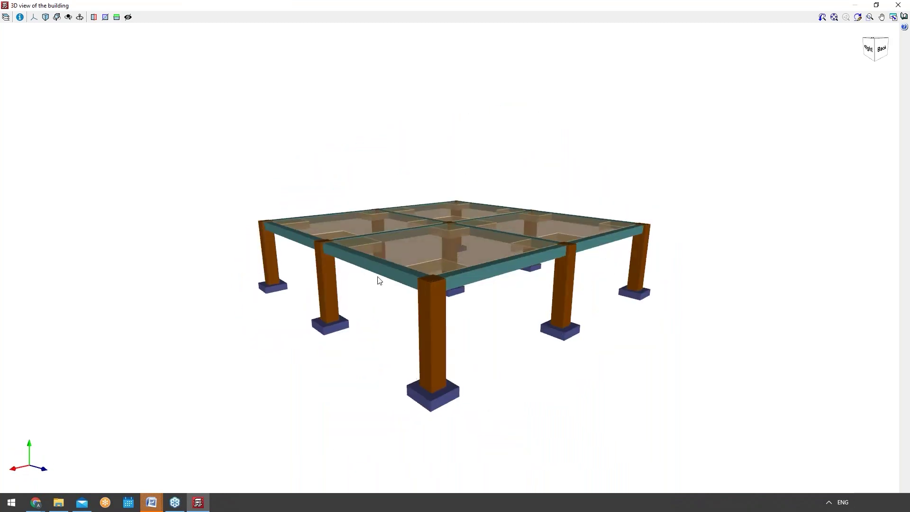
left_click_drag(606, 221, 247, 242)
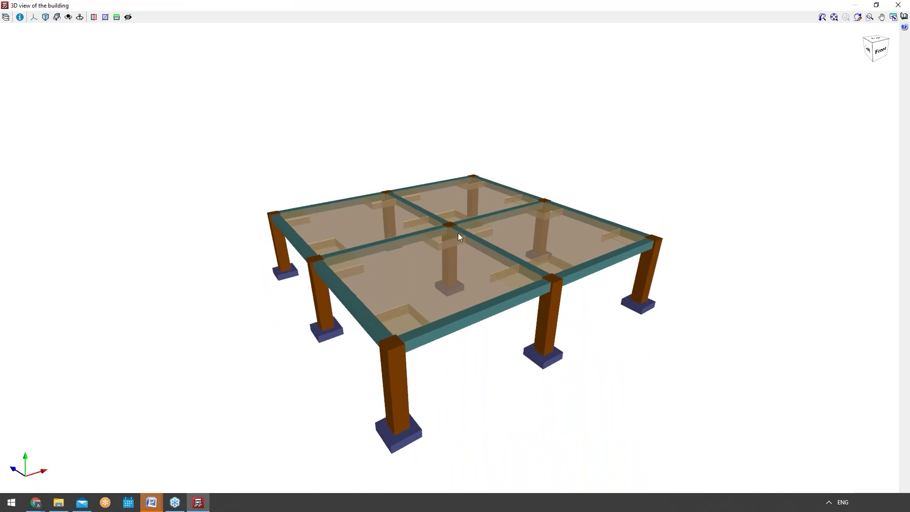
left_click(898, 5)
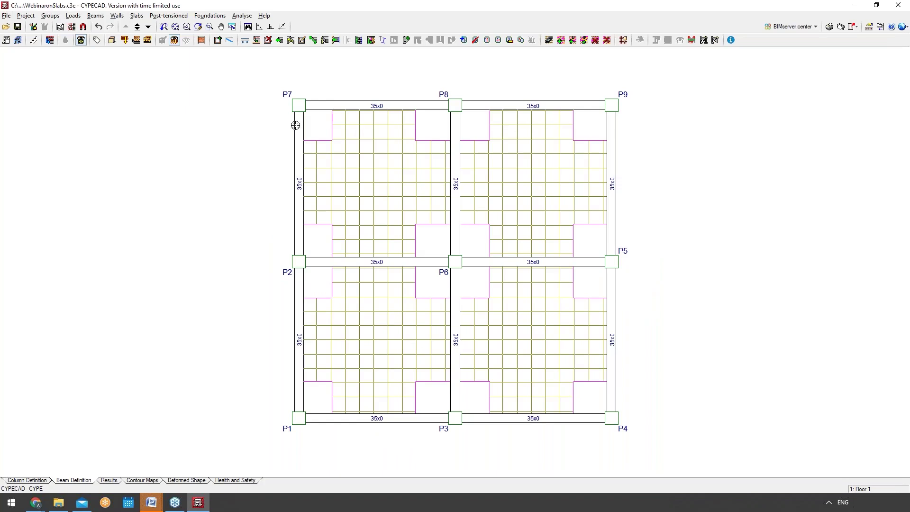
Introduce a rectangular opening parallel to and against beam P7-P2 in the P7-P8-P6-P2 panel, with 35 cm wide edge beams.
left_click(119, 17)
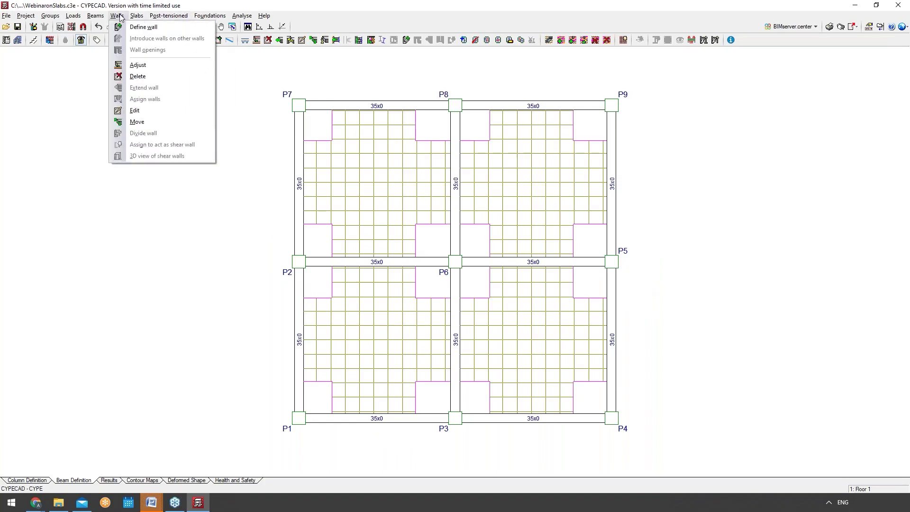
mouse_move(136, 16)
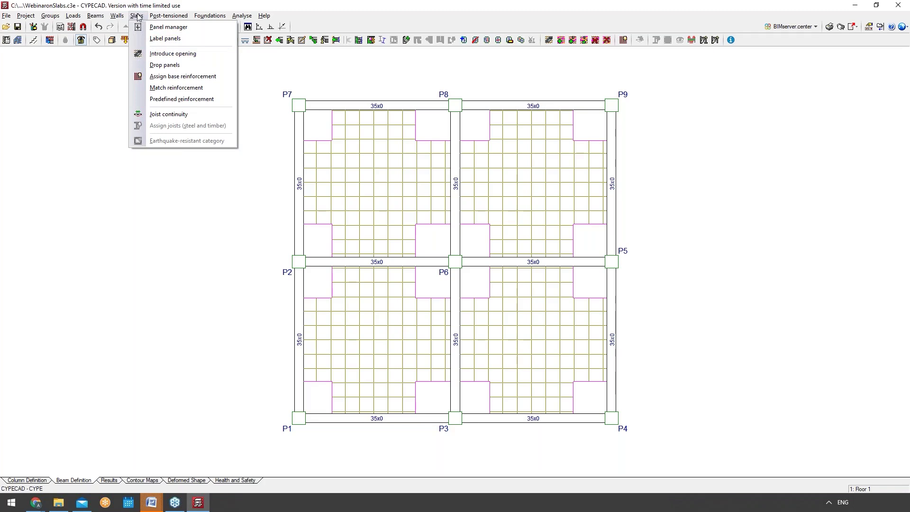
left_click(154, 54)
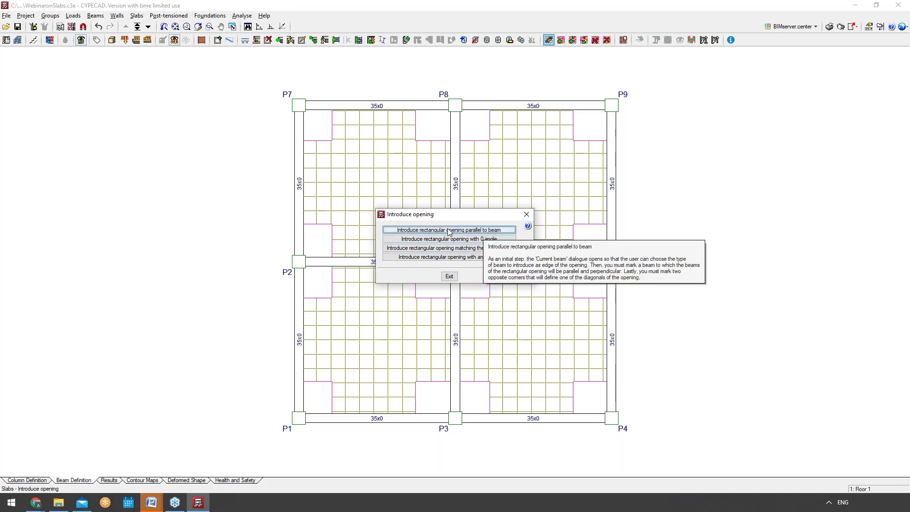
left_click(493, 230)
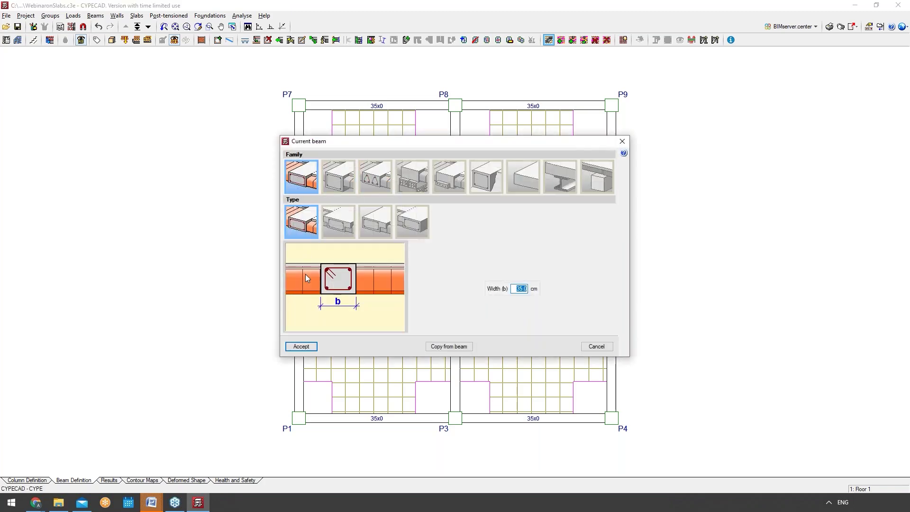
left_click(303, 347)
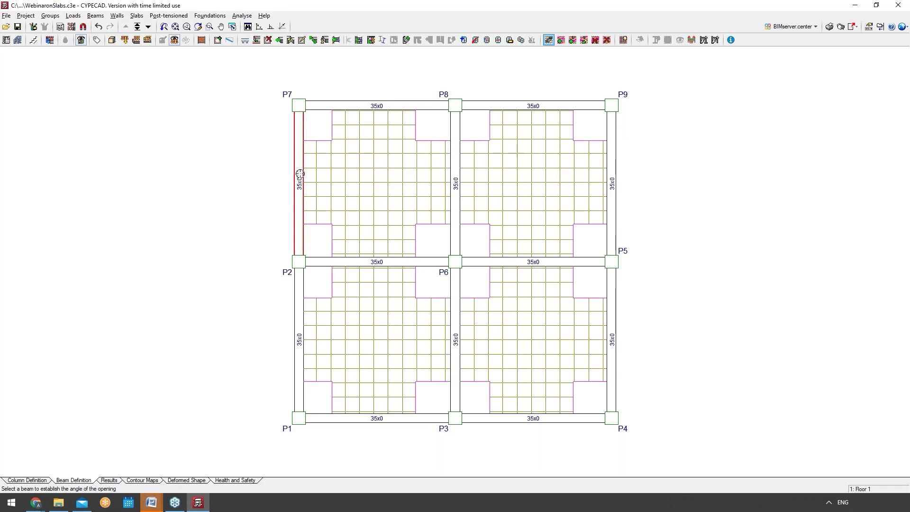
left_click(299, 159)
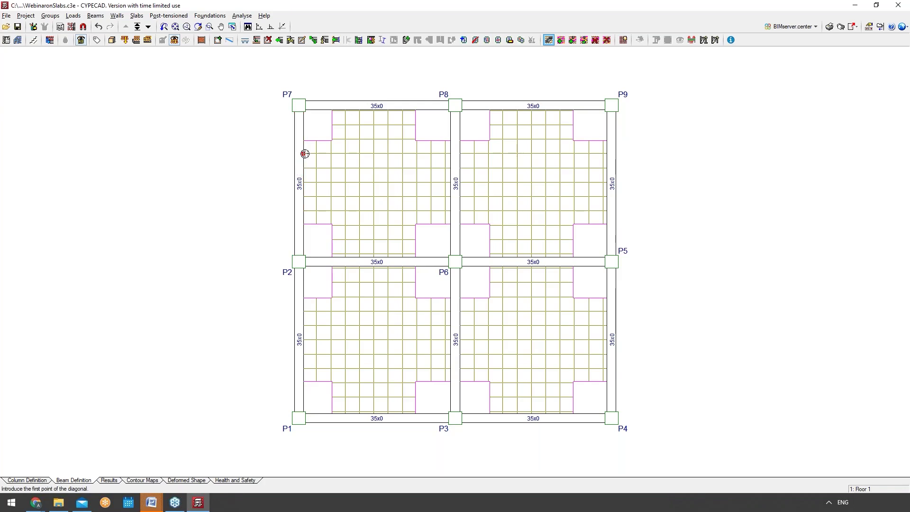
scroll(305, 154, "up", 5)
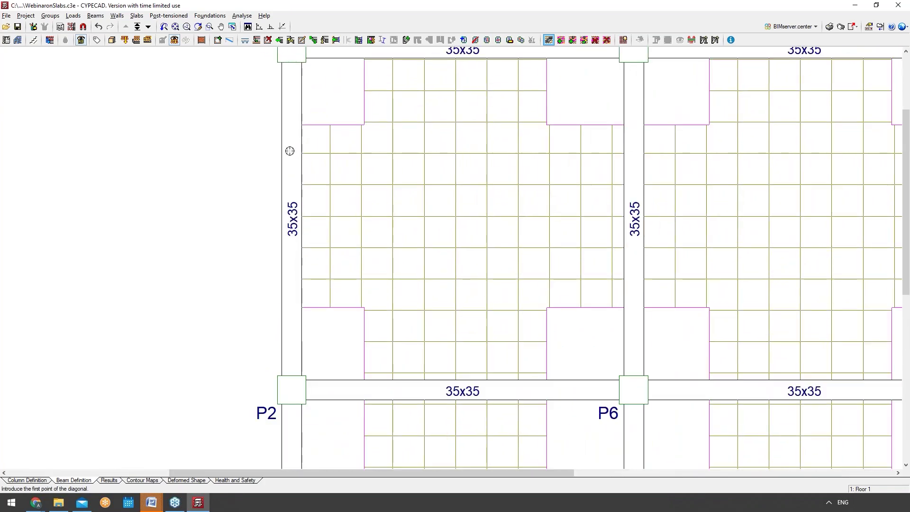
left_click(302, 155)
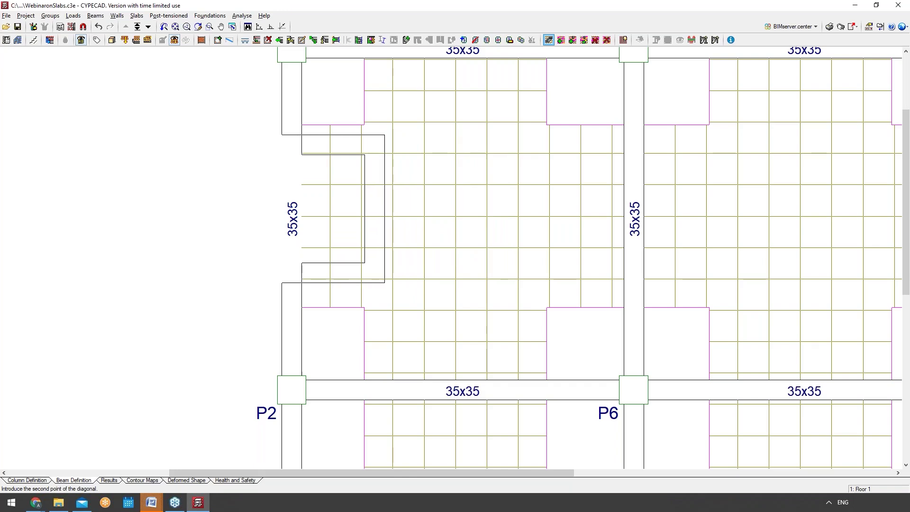
left_click(363, 262)
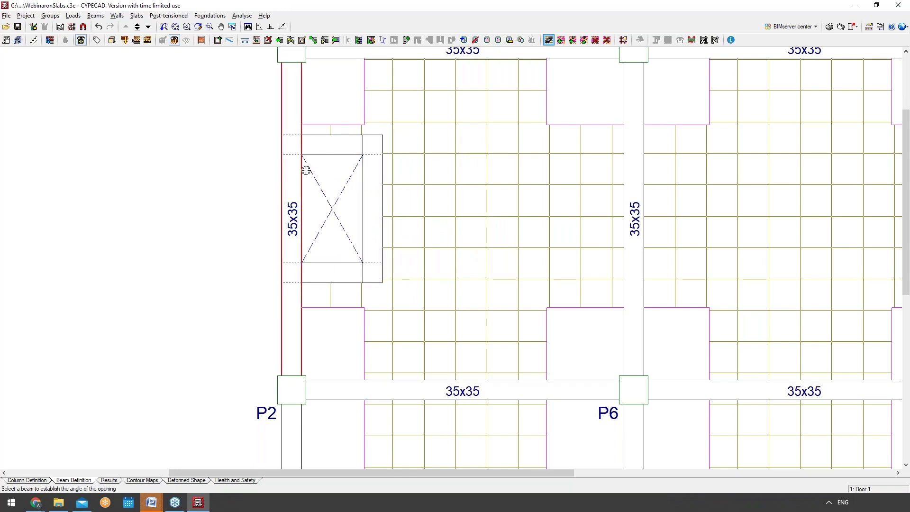
Examine the slab opening and its edge beams from above in the 3D view of the building.
scroll(372, 204, "down", 2)
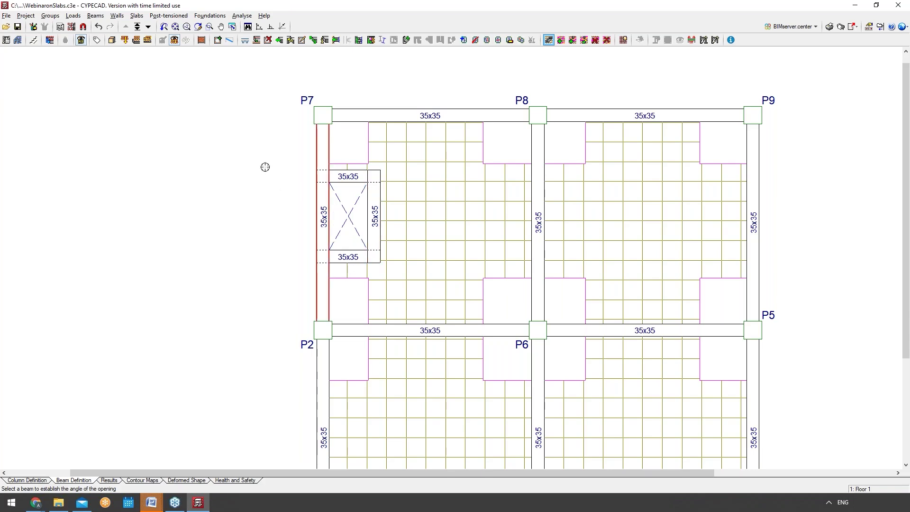
left_click(111, 40)
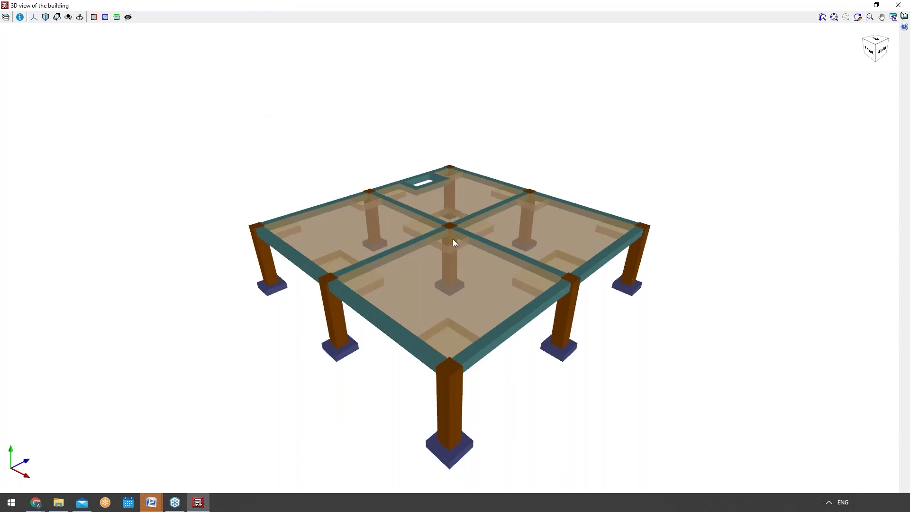
middle_click_drag(453, 243, 306, 190)
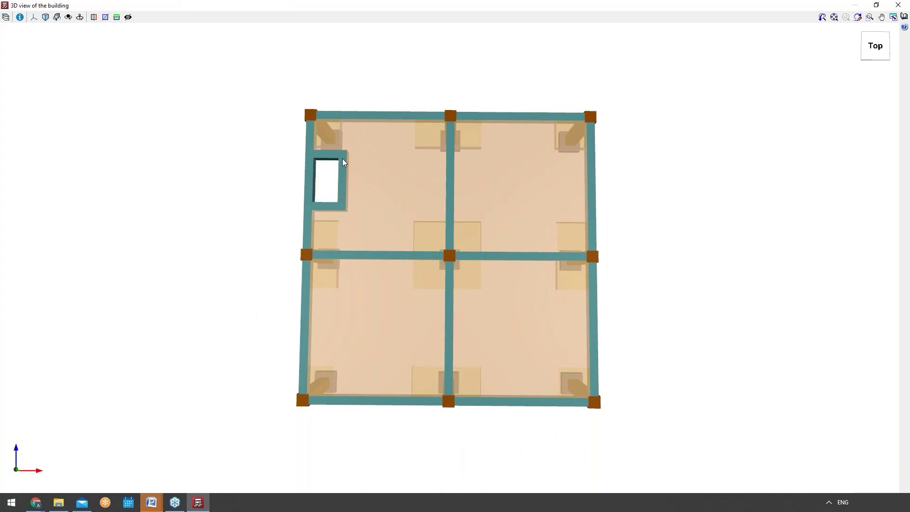
scroll(243, 172, "up", 4)
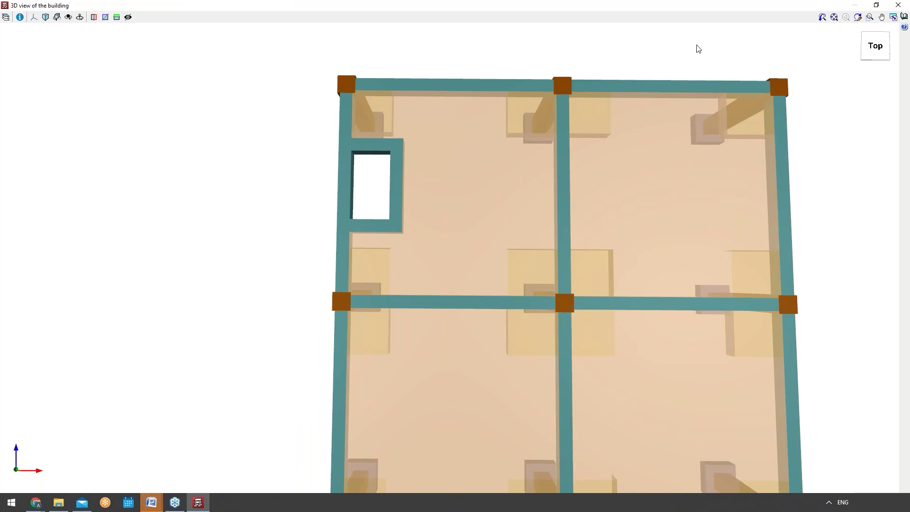
left_click(897, 5)
scroll(391, 190, "down", 3)
scroll(366, 255, "up", 2)
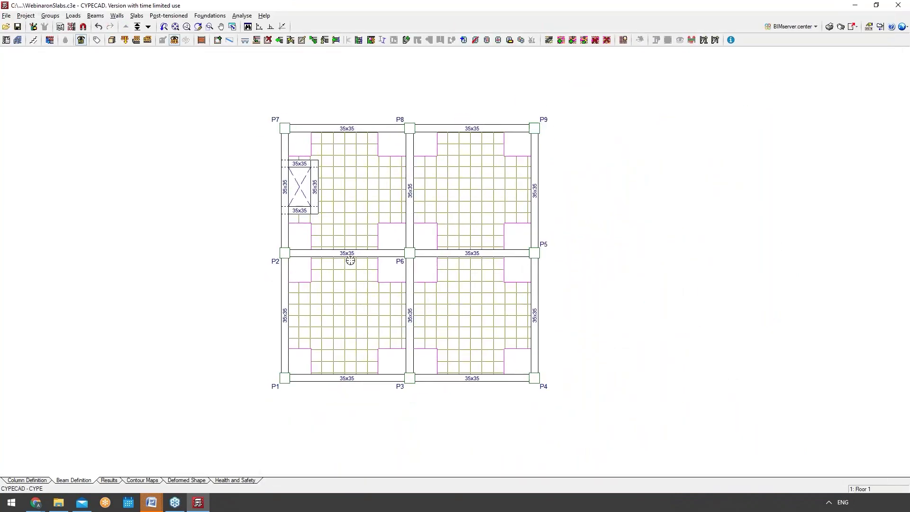
scroll(396, 211, "up", 3)
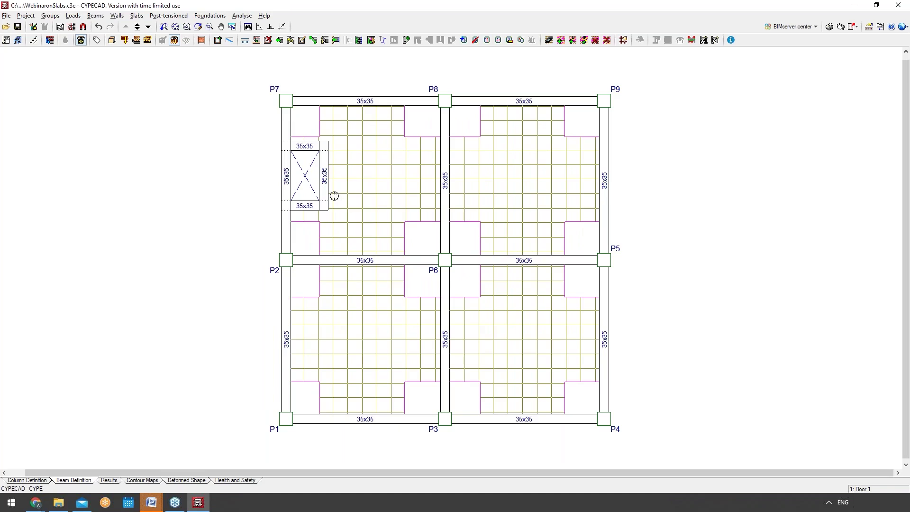
left_click(242, 17)
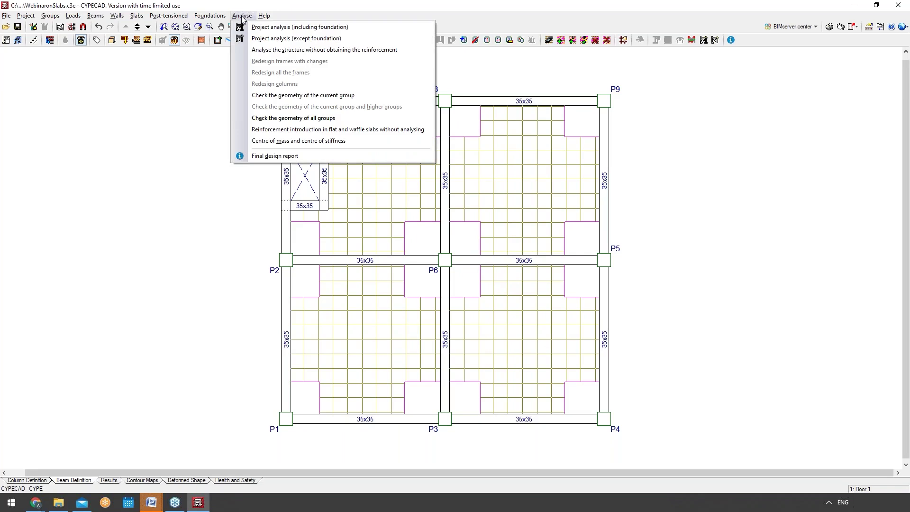
left_click(242, 15)
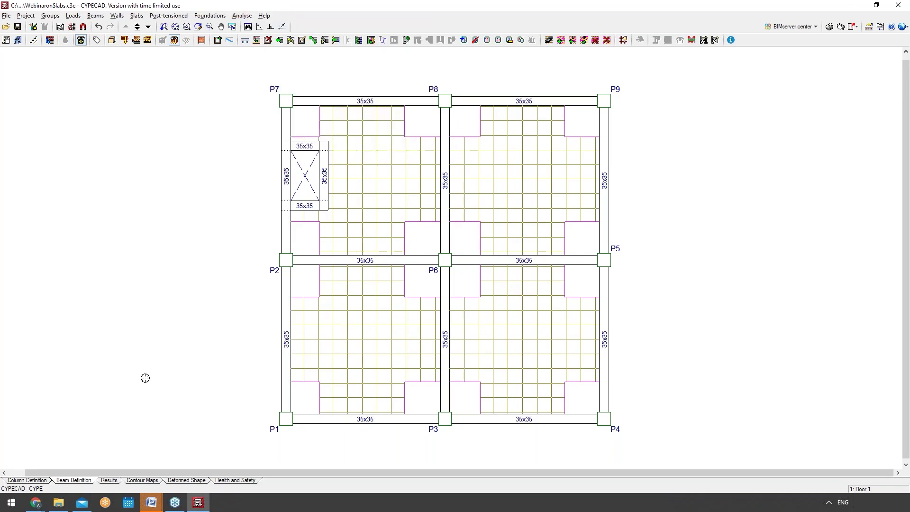
left_click(95, 16)
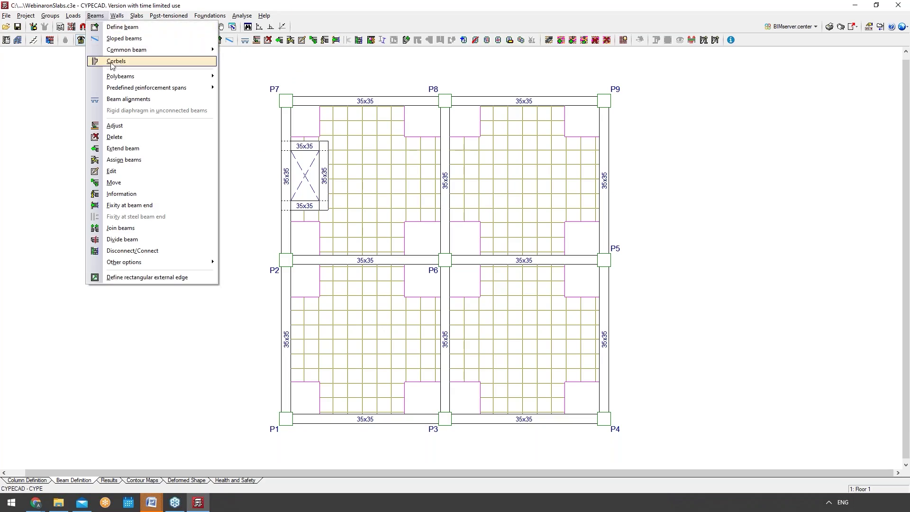
Check the family, type and width settings of edge beam P7-P2 beside the slab opening.
left_click(129, 171)
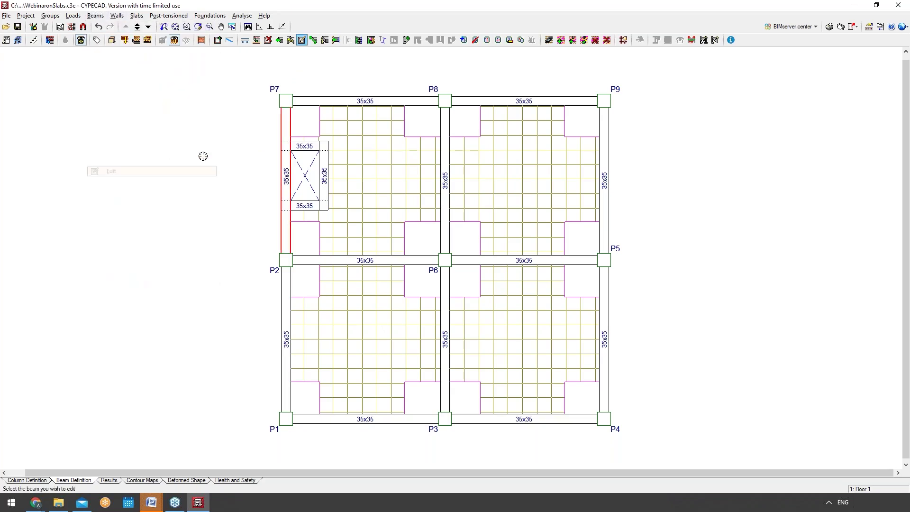
left_click(268, 144)
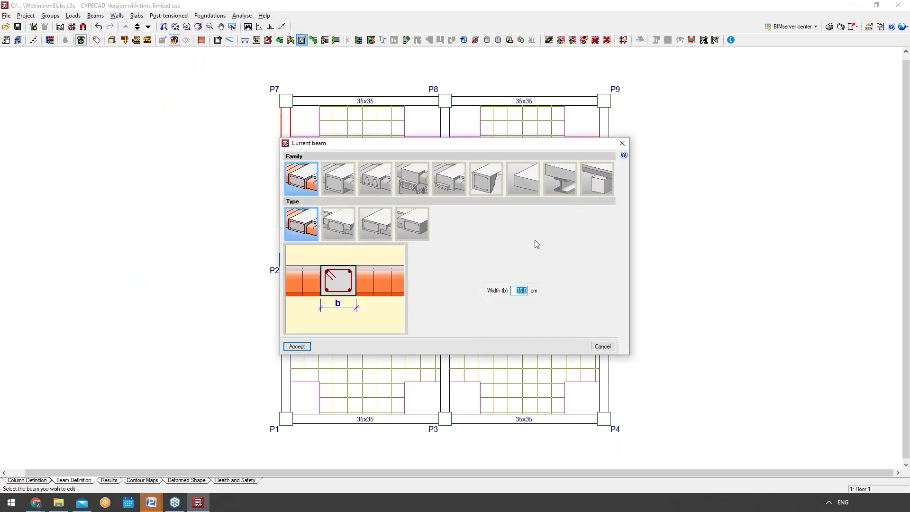
left_click(596, 346)
left_click(318, 178)
left_click(297, 347)
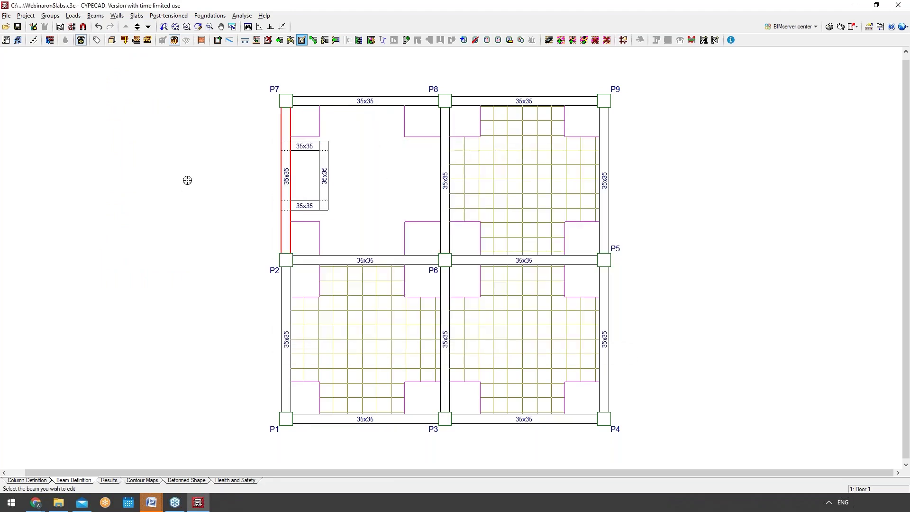
Run the project analysis including the foundation and close the analysis error report.
left_click(242, 16)
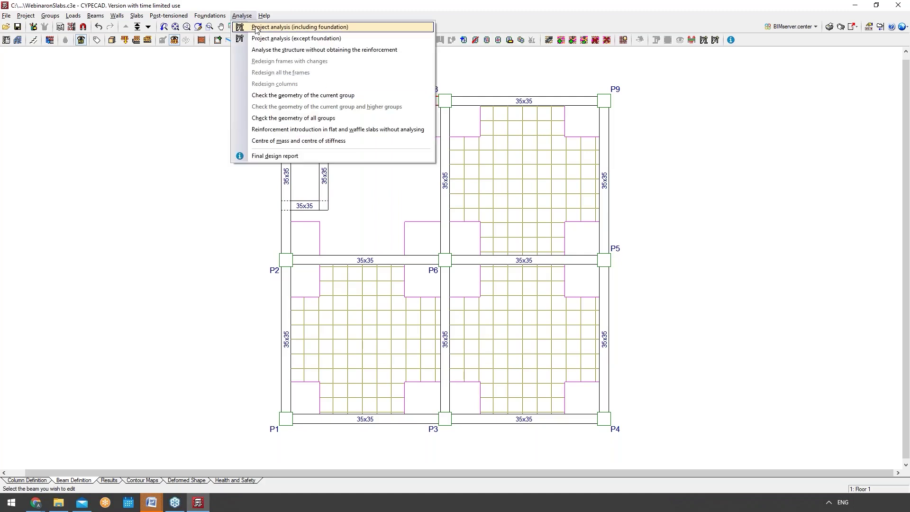
left_click(285, 27)
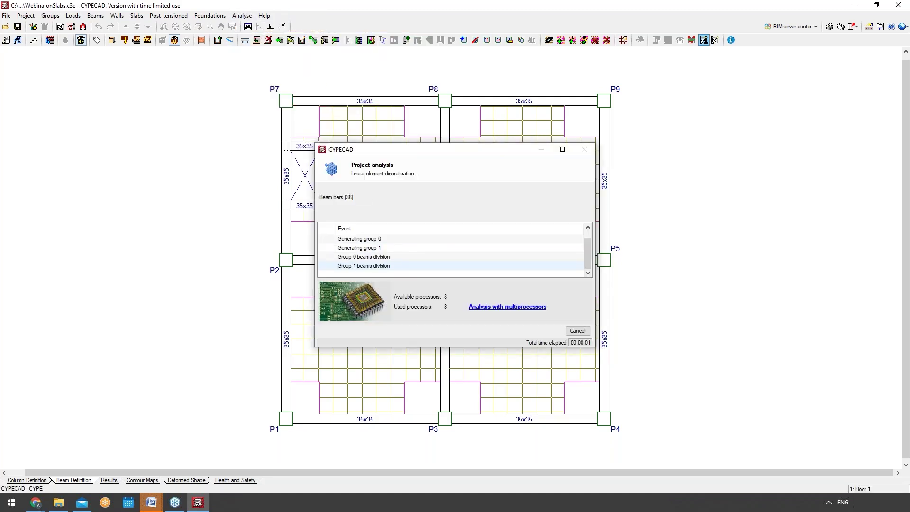
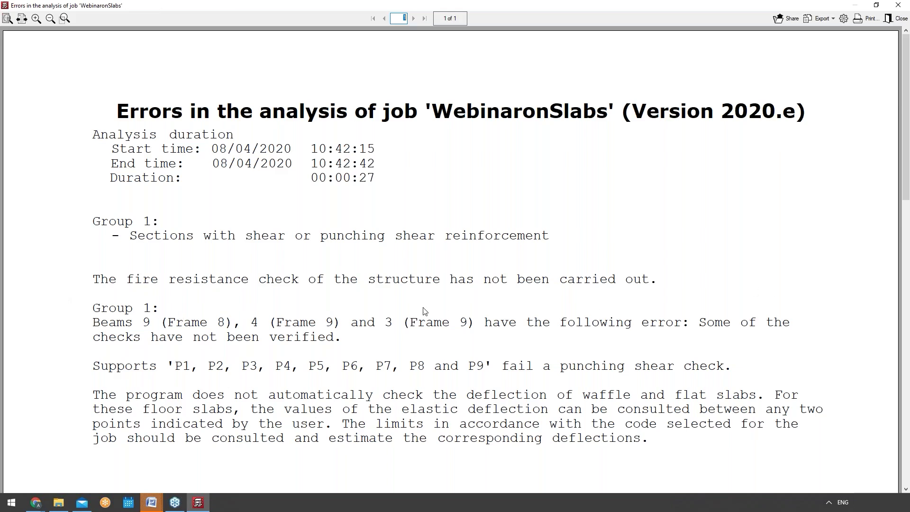
left_click(898, 5)
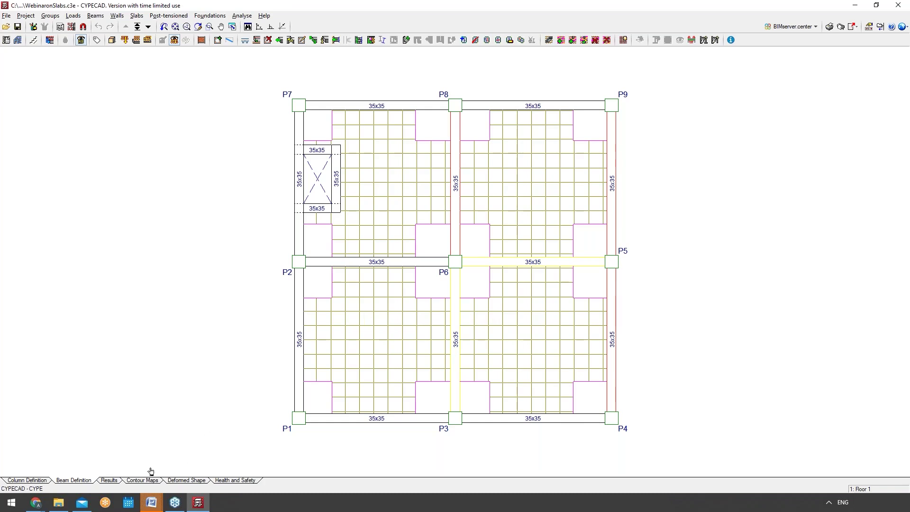
Display the analysis results for Floor 1 and examine the slab reinforcement around the opening and column P6.
left_click(109, 480)
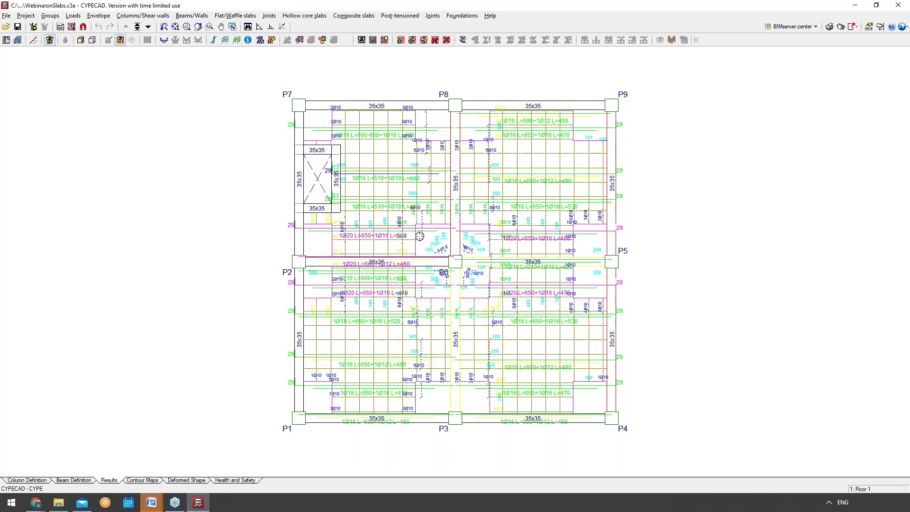
scroll(379, 211, "up", 1)
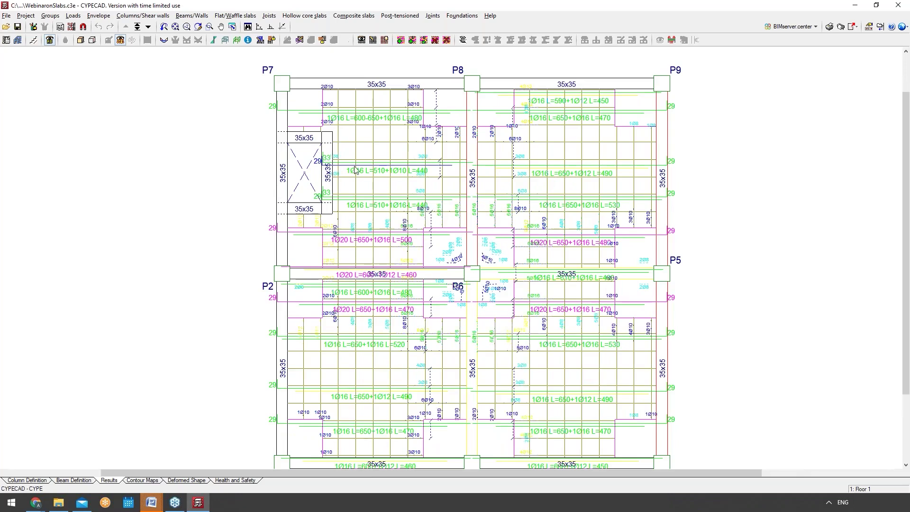
scroll(355, 170, "up", 3)
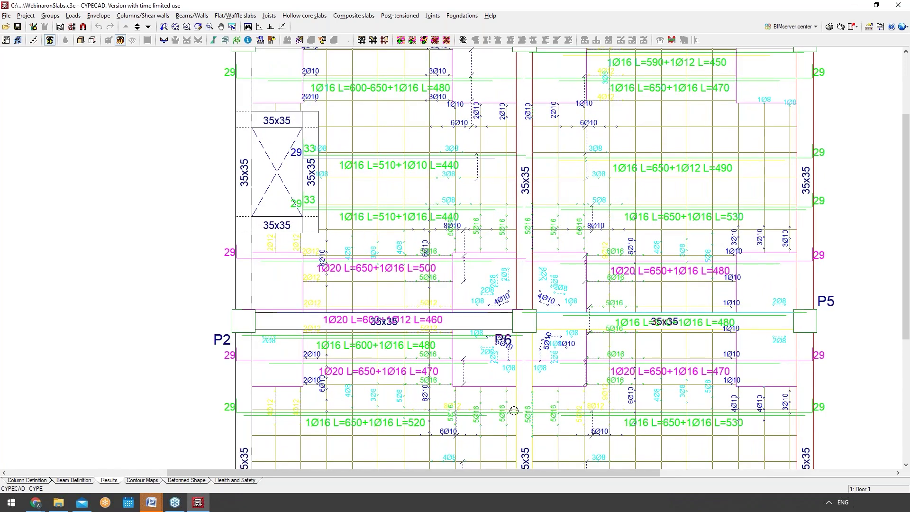
scroll(474, 384, "down", 2)
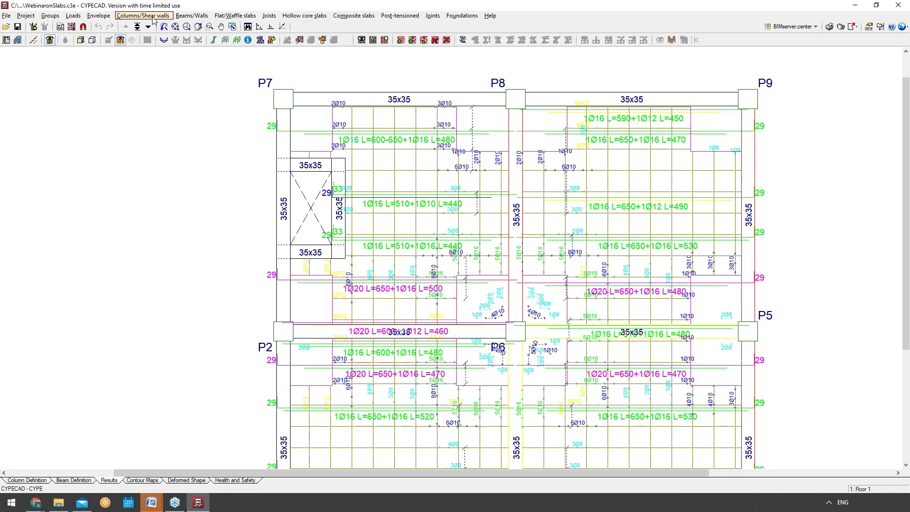
Review the flat/waffle slab reinforcement view options, including bar directions, labels and diameter colours, and close them.
left_click(226, 17)
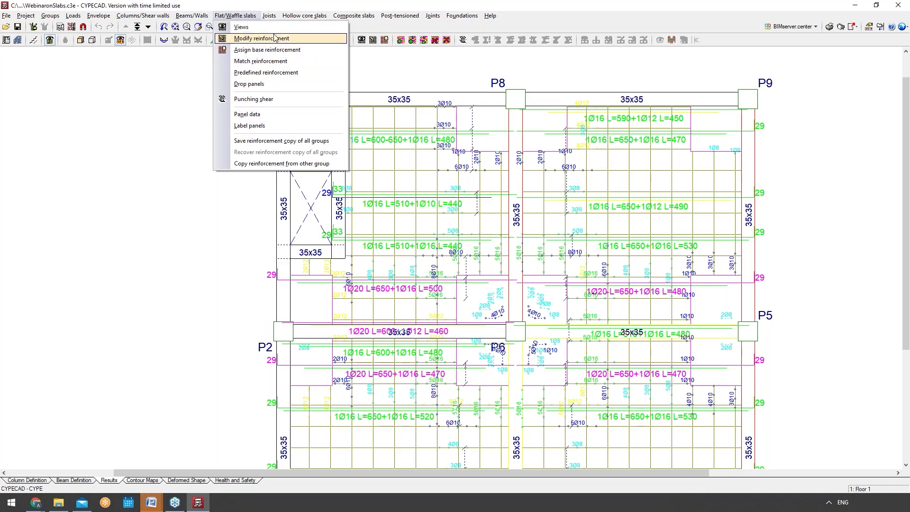
left_click(303, 27)
left_click_drag(447, 118, 175, 116)
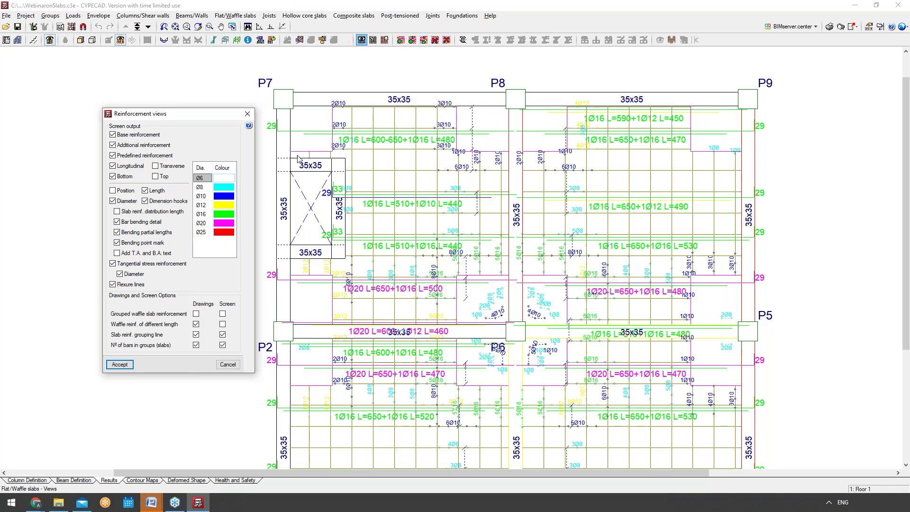
left_click(248, 114)
Review the slab reinforcement modification options, including the diameter table for longitudinal bottom reinforcement in waffle slabs, and cancel out of them.
left_click(242, 16)
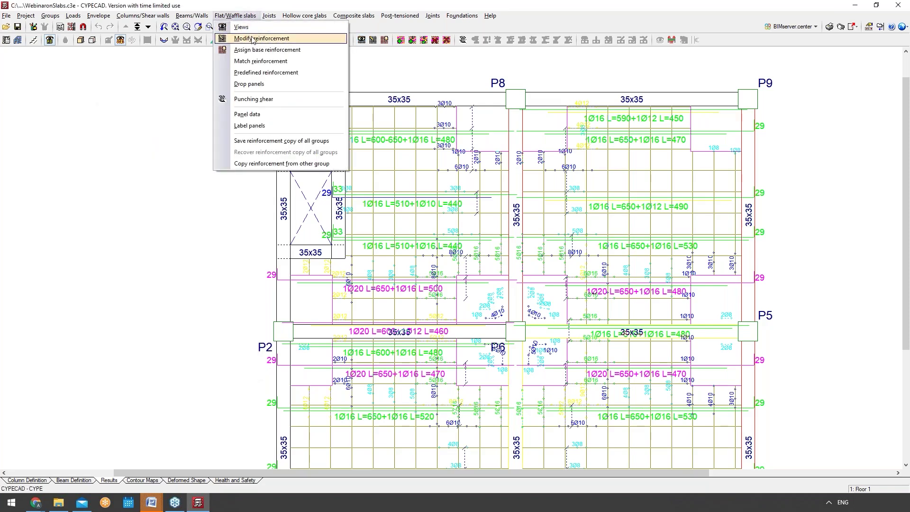
left_click(255, 39)
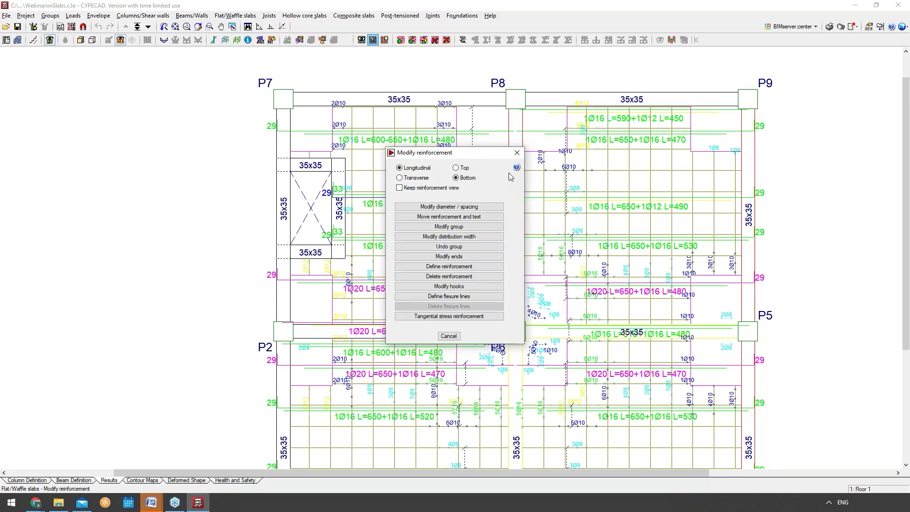
left_click_drag(480, 156, 214, 136)
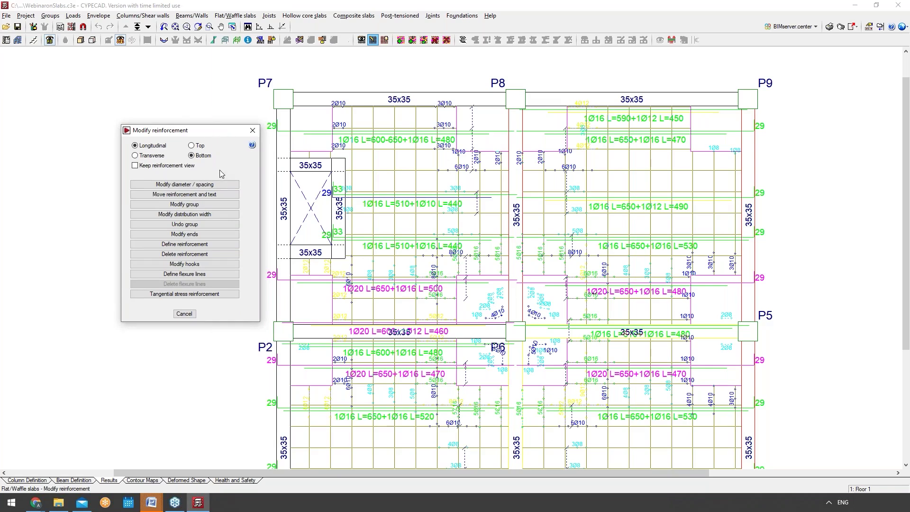
left_click(191, 185)
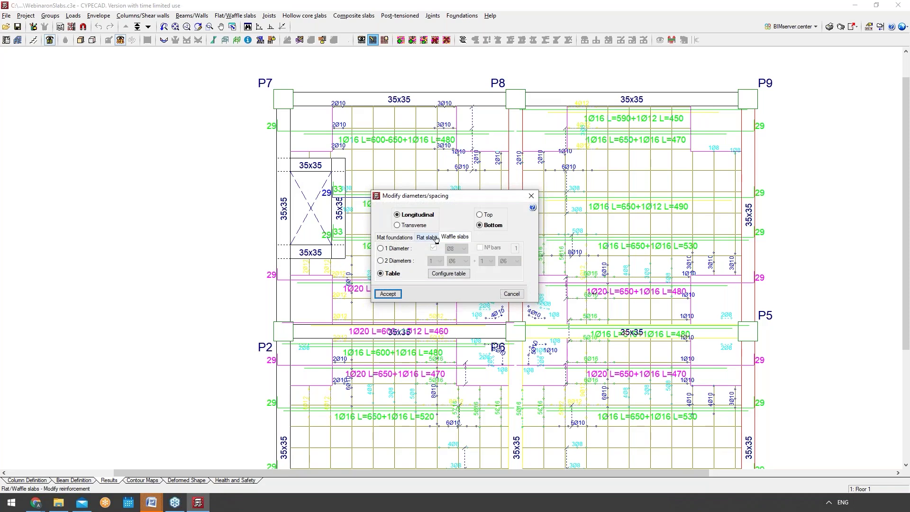
left_click(447, 275)
left_click(477, 274)
left_click(511, 294)
left_click_drag(442, 154, 197, 120)
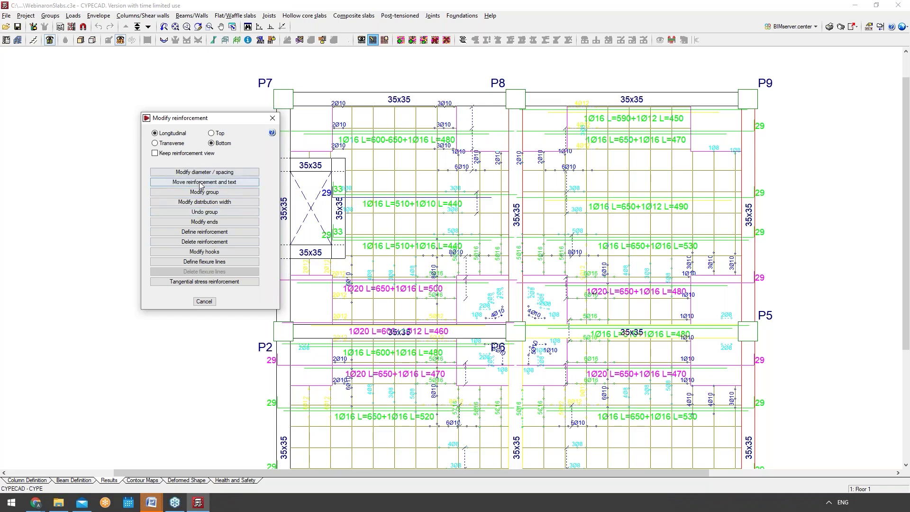
left_click(212, 304)
Review the predefined slab reinforcement settings for top reinforcement, including the available steel grades, and cancel the definition.
left_click(245, 18)
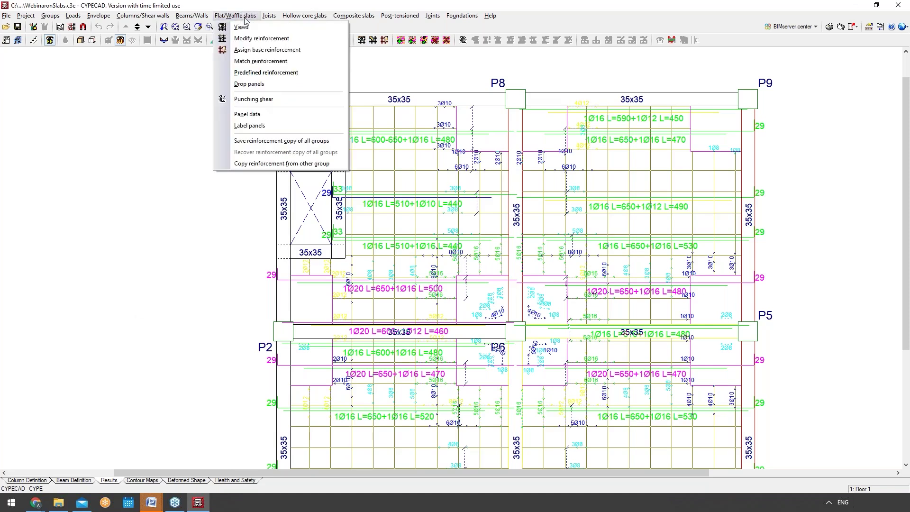
left_click(259, 72)
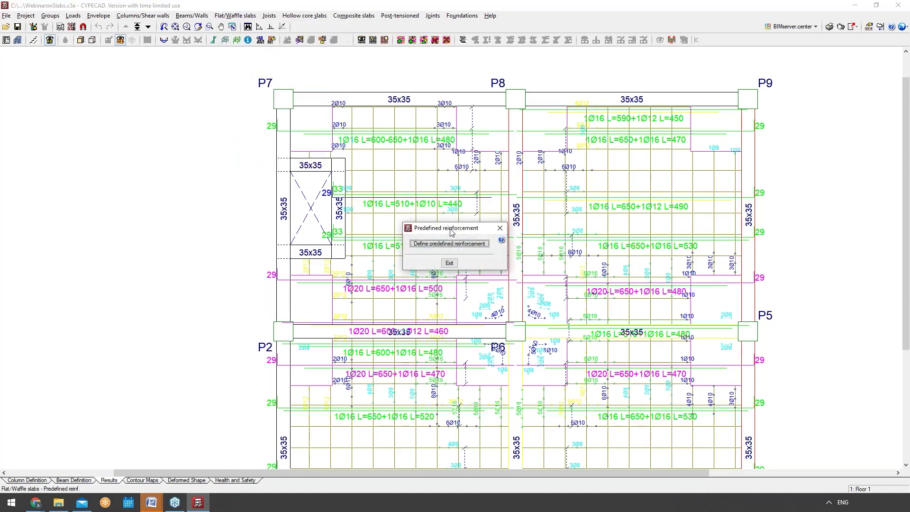
left_click(450, 243)
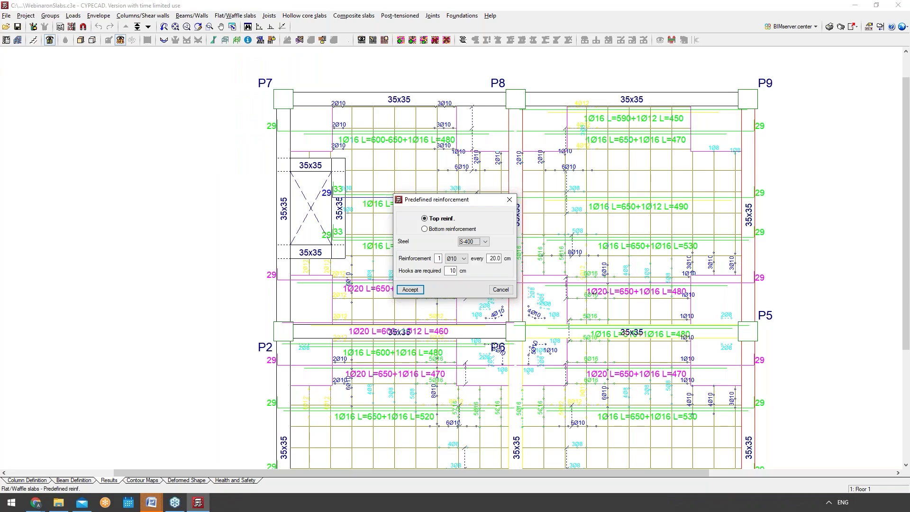
left_click(465, 242)
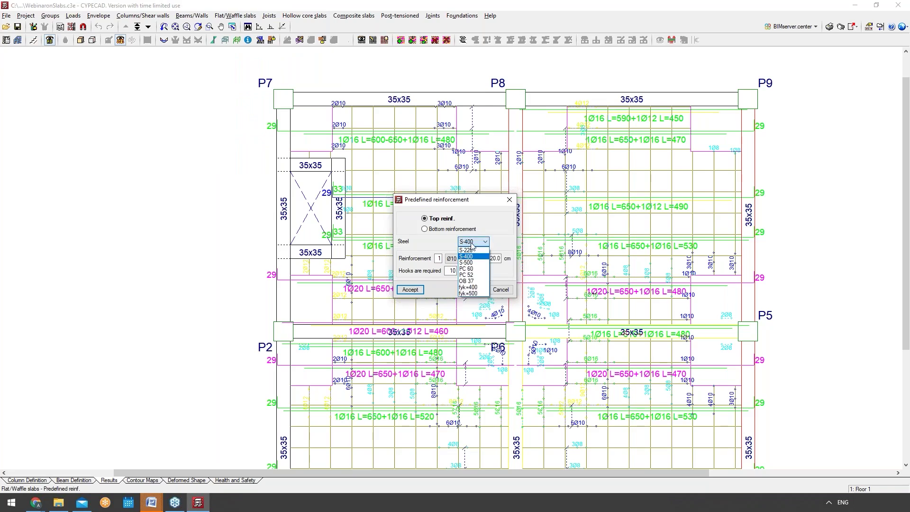
left_click(471, 245)
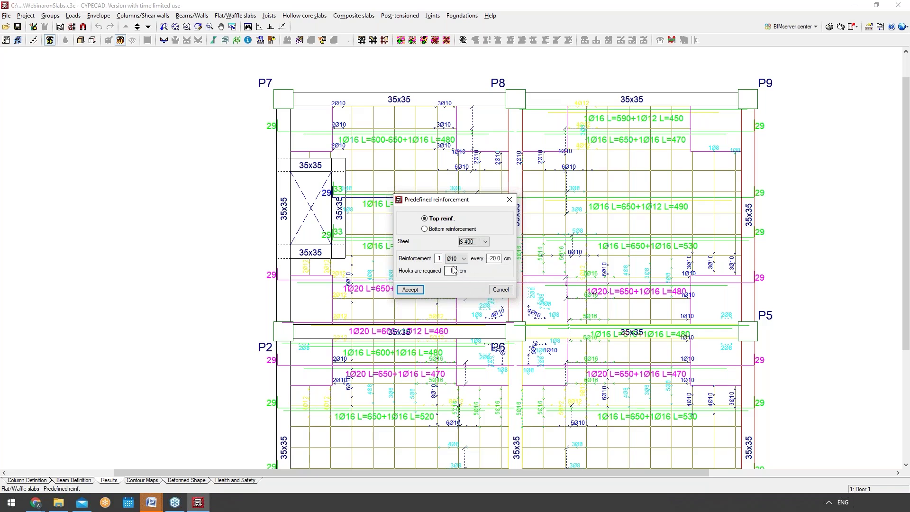
left_click(500, 290)
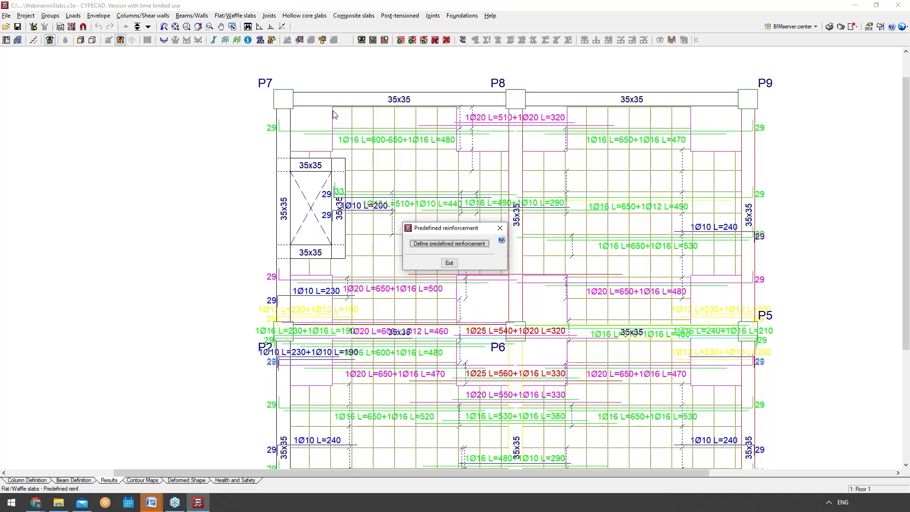
left_click(502, 231)
Display the punching shear perimeters around the Floor 1 columns and look over the reinforcement view options.
left_click(235, 16)
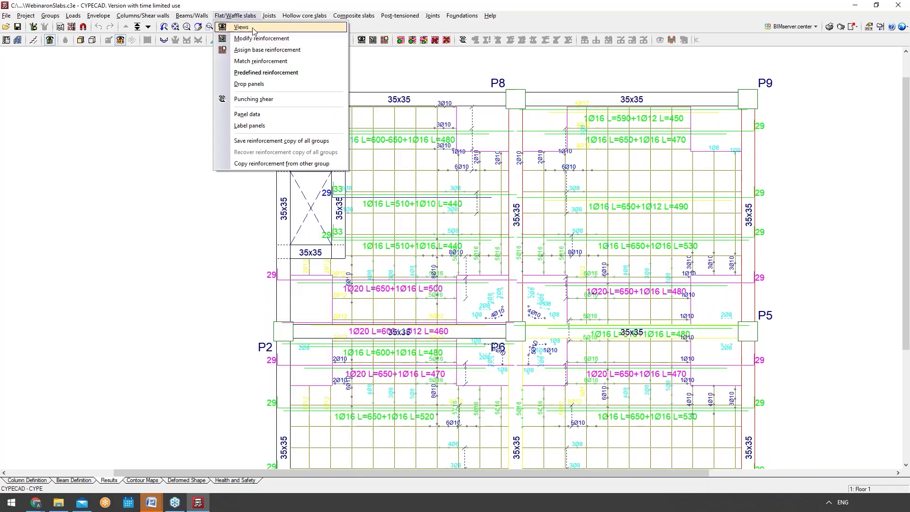
left_click(259, 100)
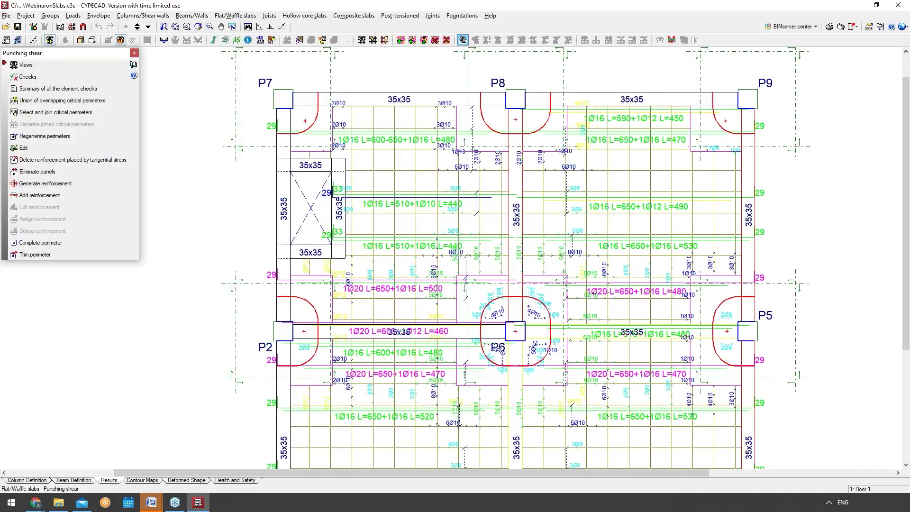
scroll(332, 142, "down", 1)
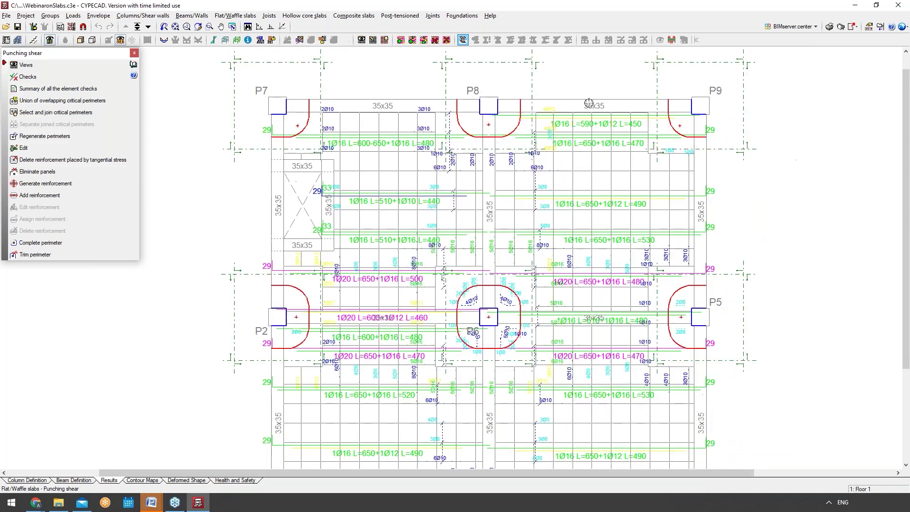
scroll(487, 275, "down", 1)
scroll(487, 275, "down", 1)
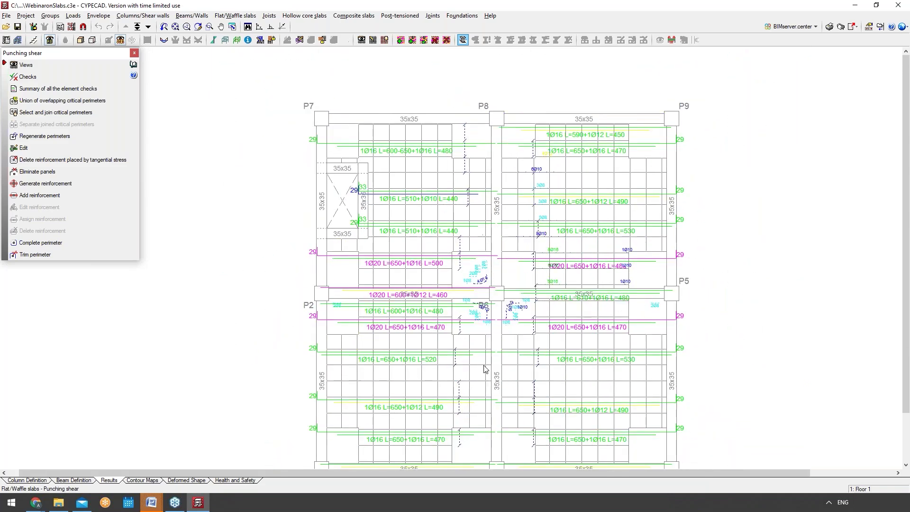
left_click(36, 67)
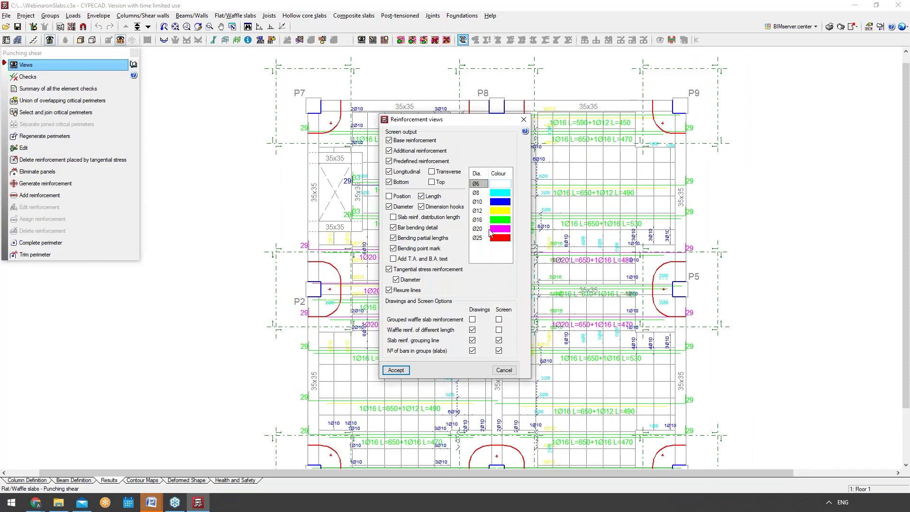
left_click(523, 120)
Examine the punching shear checks for supports P9 and P2, including P2's critical perimeter and support perimeter calculations.
left_click(31, 79)
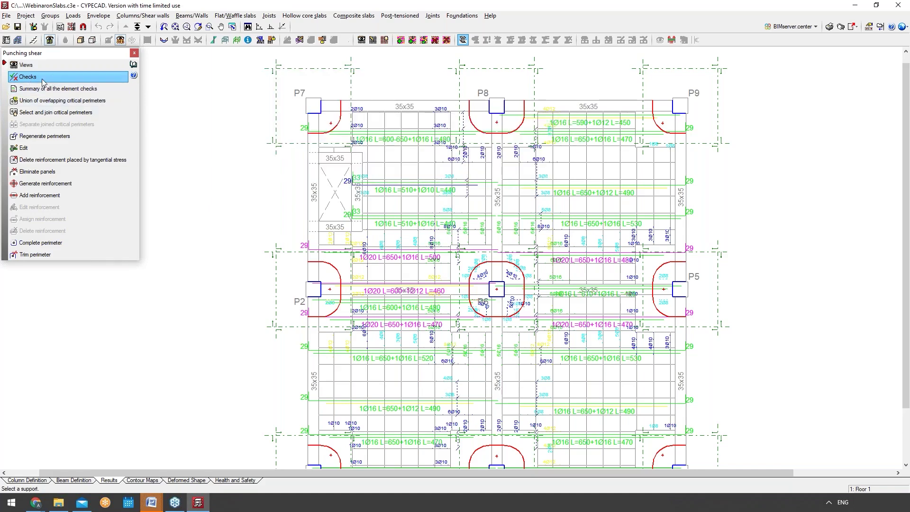
mouse_move(686, 122)
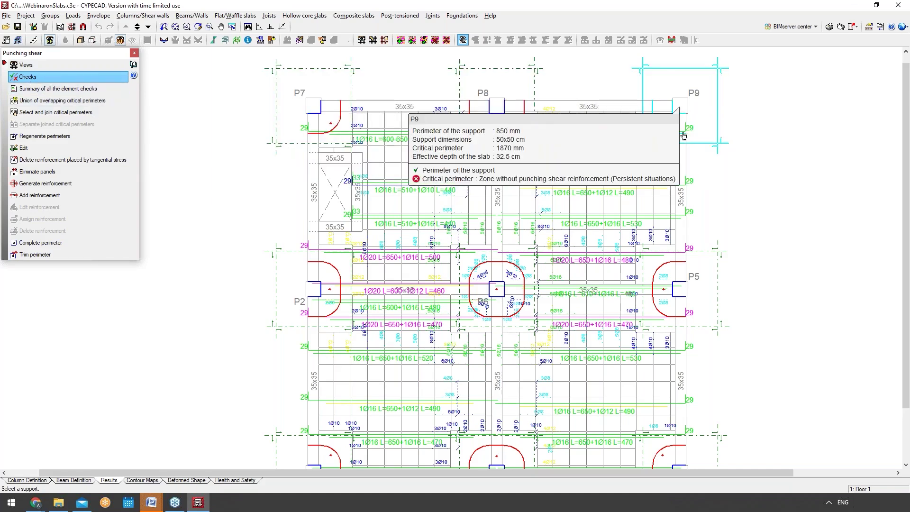
left_click(315, 291)
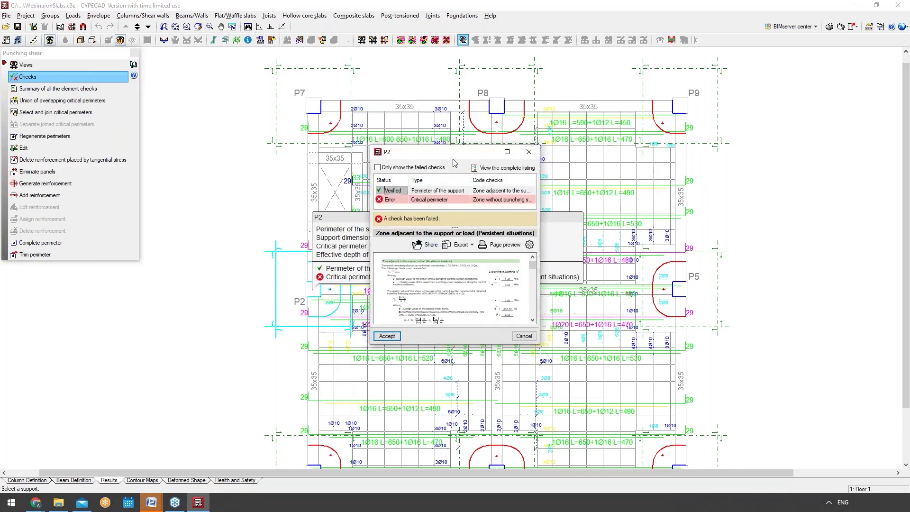
double_click(454, 152)
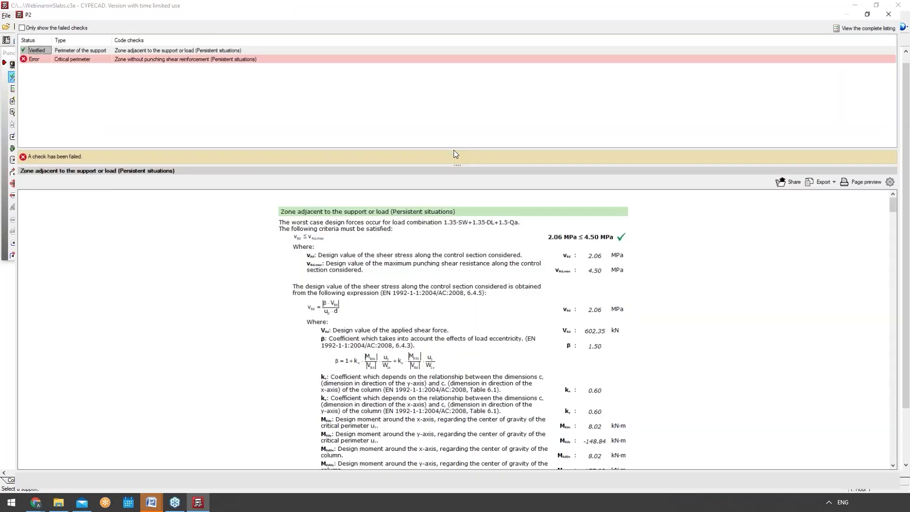
left_click(87, 52)
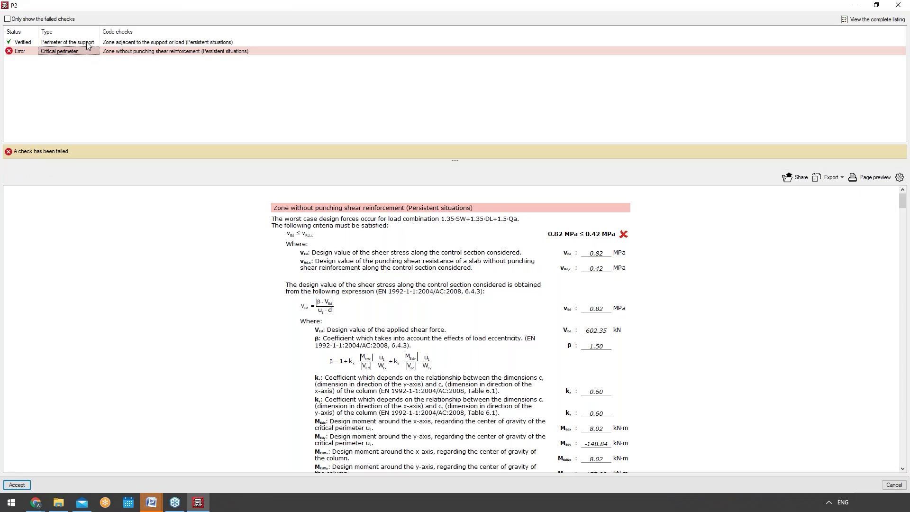
left_click(88, 44)
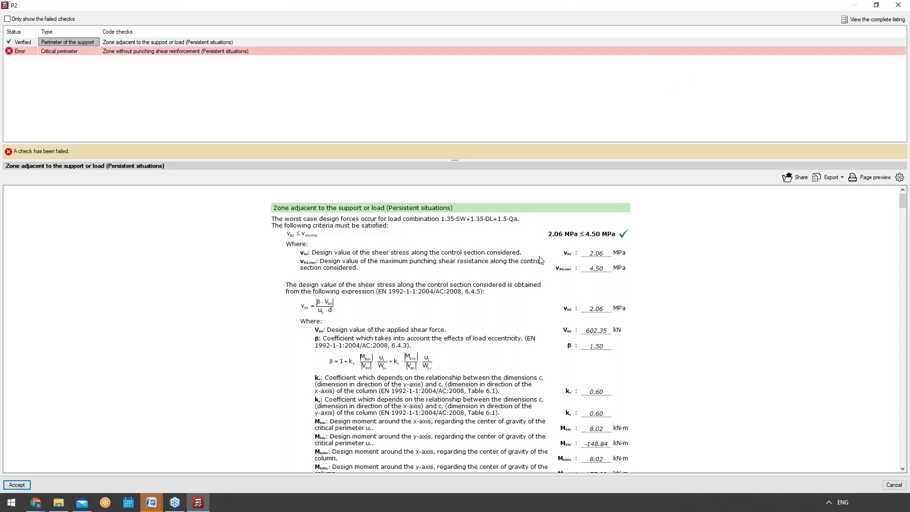
Examine P2's support perimeter and critical perimeter punching shear calculations, and look over the available export formats.
scroll(540, 260, "down", 8)
scroll(541, 256, "up", 3)
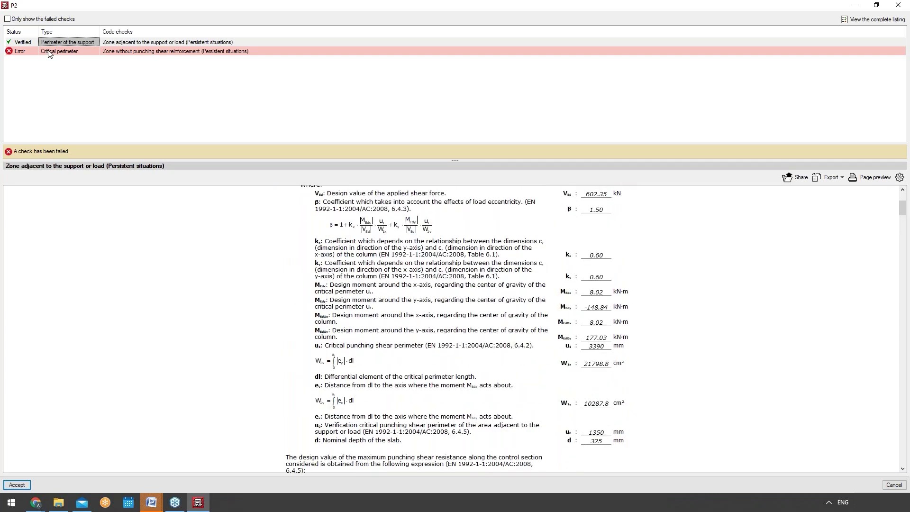
left_click(49, 51)
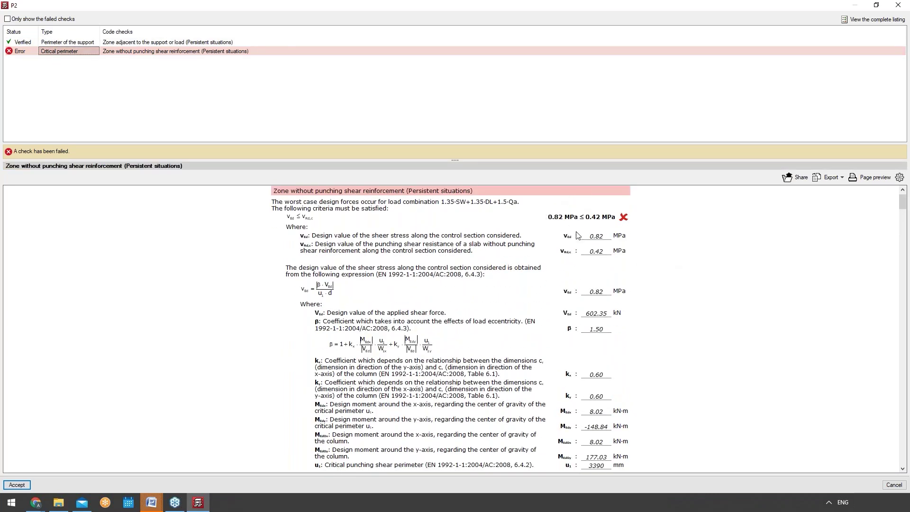
scroll(578, 237, "down", 6)
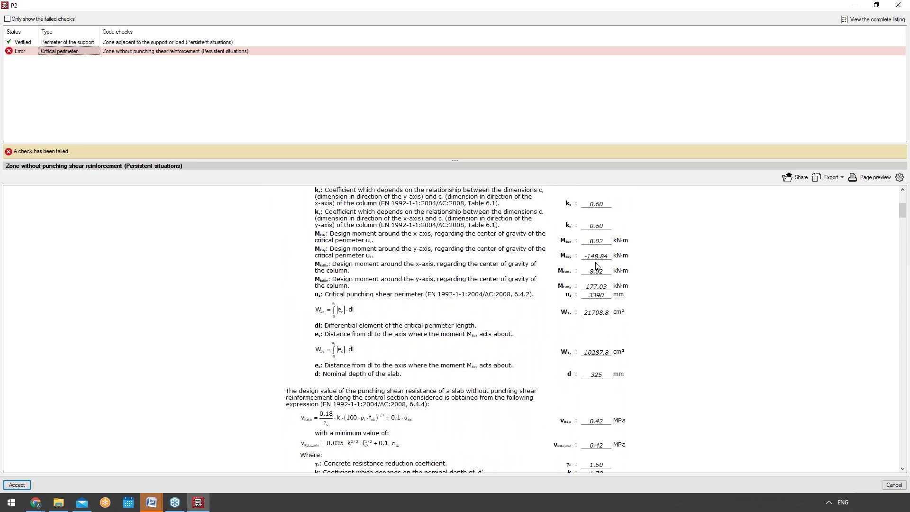
scroll(590, 270, "up", 4)
scroll(590, 276, "up", 3)
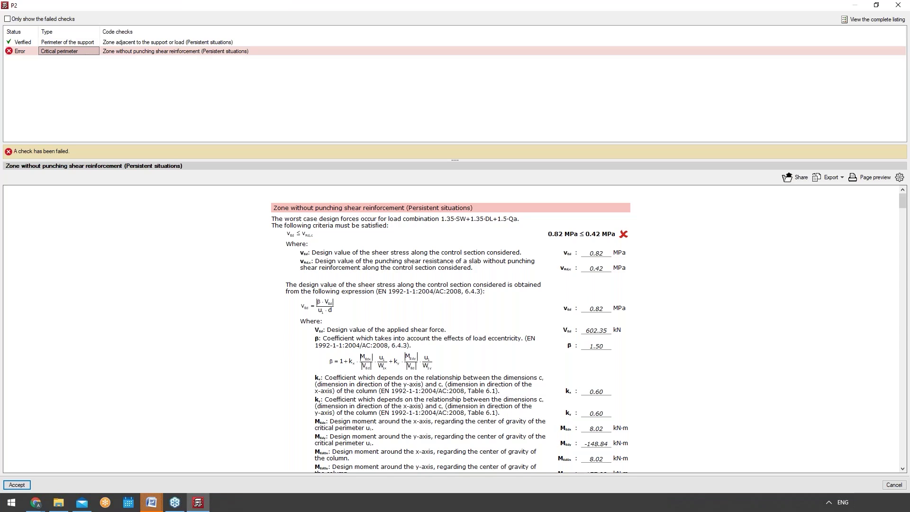
left_click(832, 179)
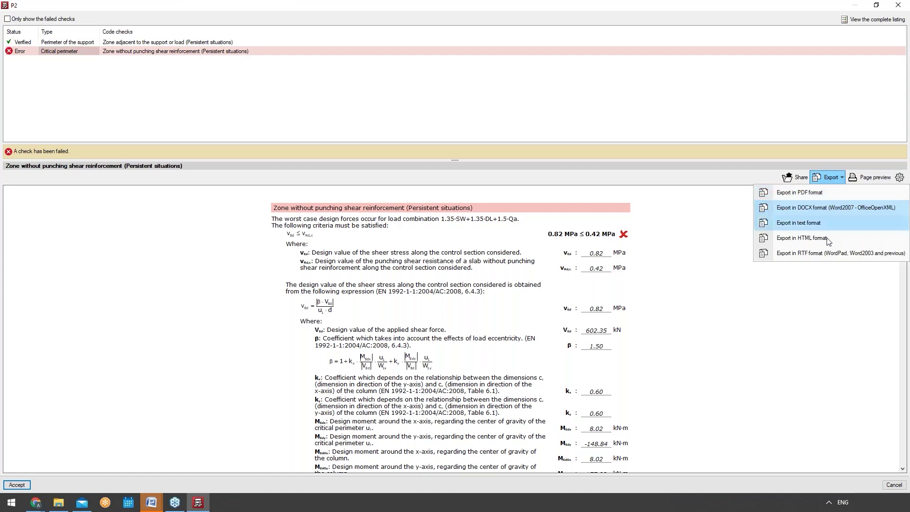
left_click(831, 178)
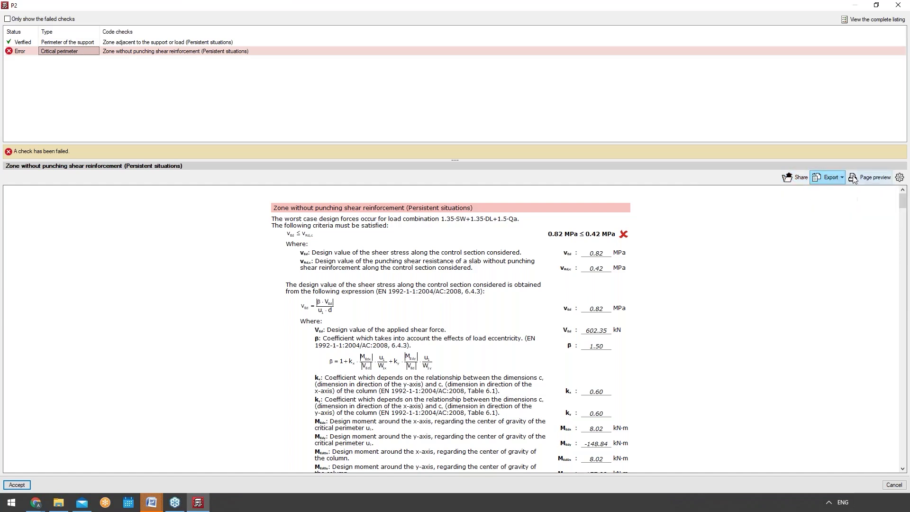
Review the complete punching shear check listing for P2 as full pages, going through its pages, and close the listing.
left_click(844, 21)
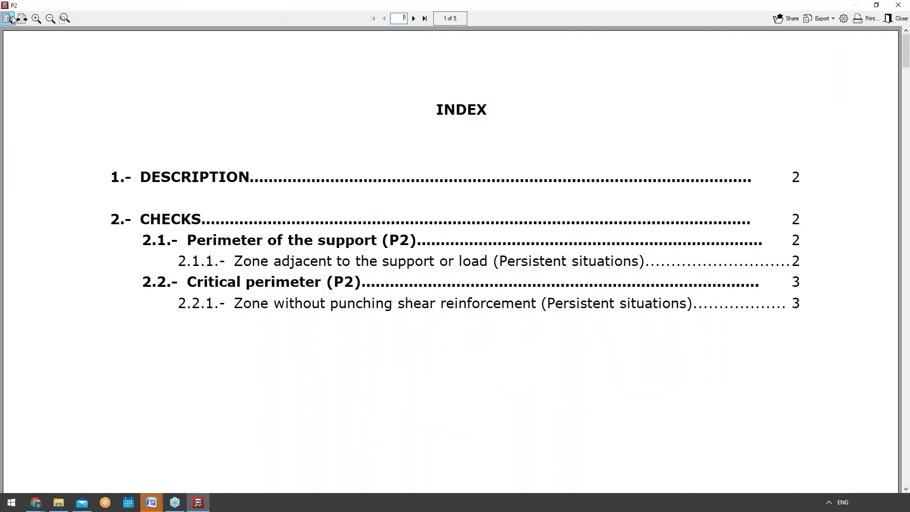
left_click(9, 19)
left_click(413, 18)
left_click(413, 18)
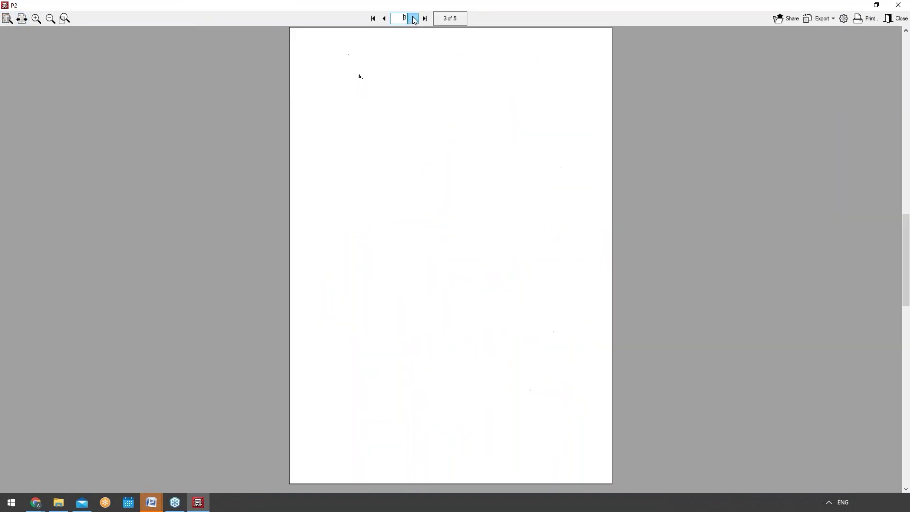
left_click(384, 19)
left_click(414, 18)
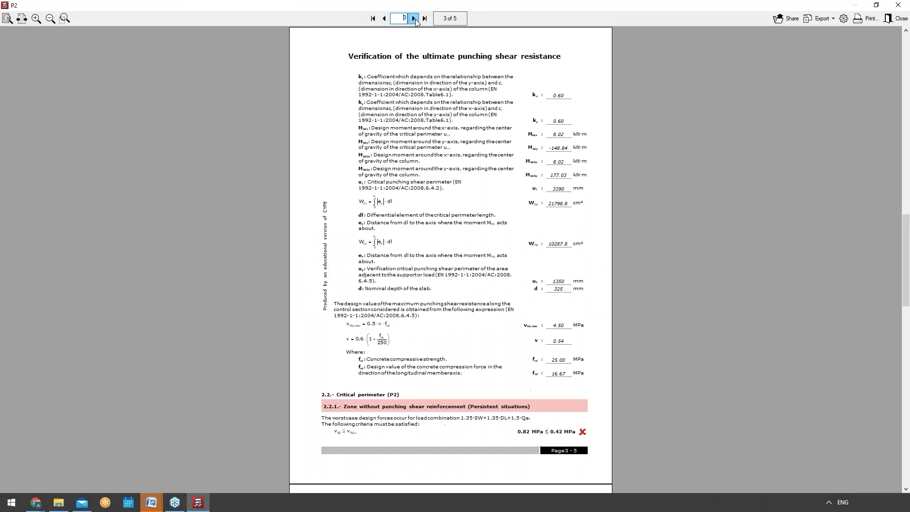
left_click(414, 18)
left_click(414, 18)
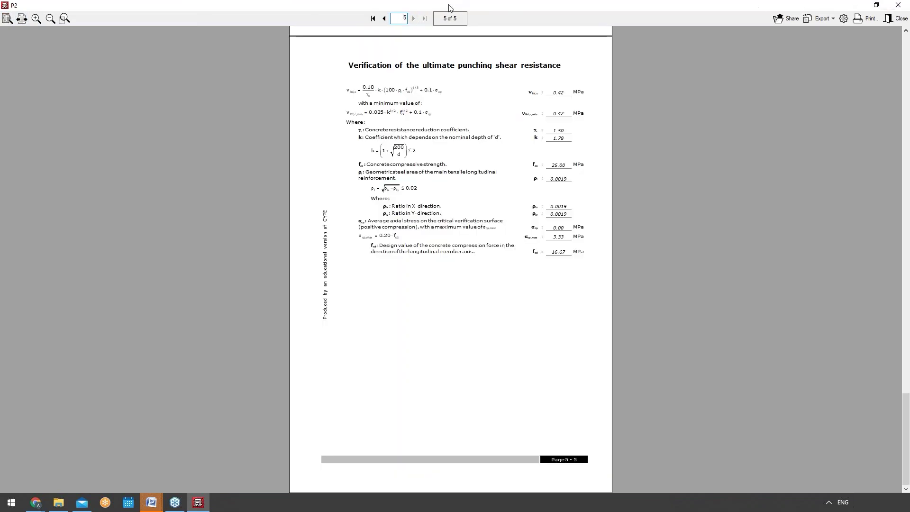
left_click(373, 18)
left_click(423, 18)
left_click(384, 18)
left_click(384, 18)
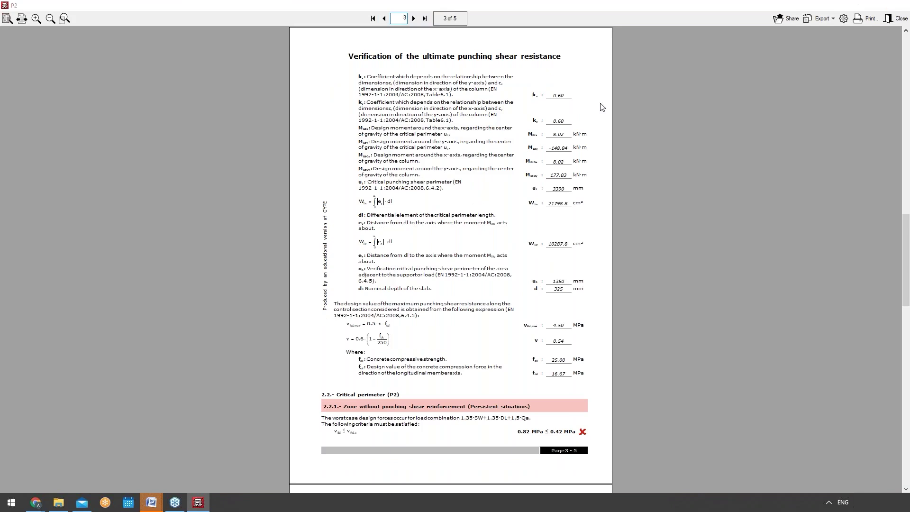
left_click(896, 5)
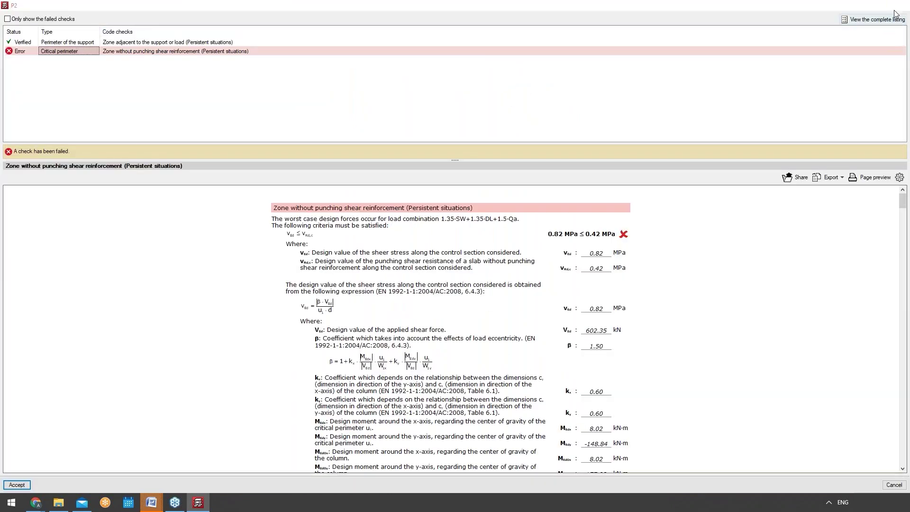
Close P2's punching shear checks and leave the punching shear tools.
left_click(896, 5)
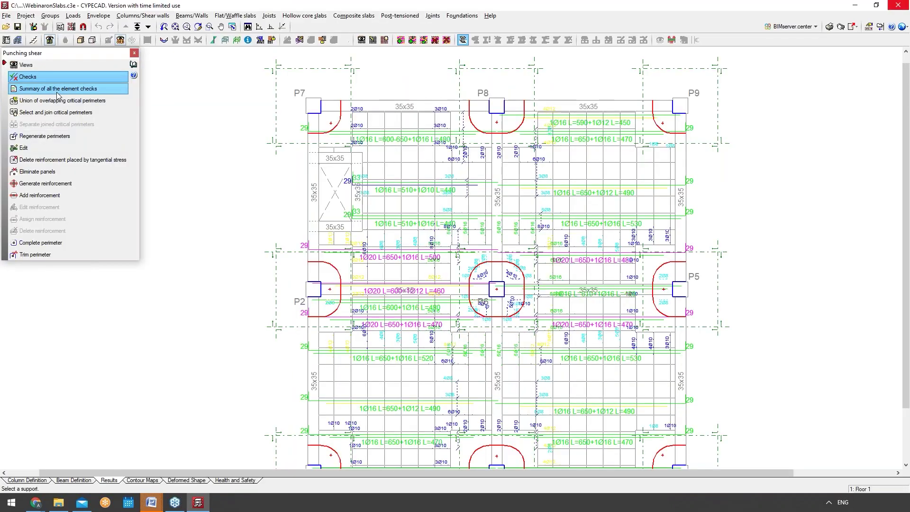
left_click(48, 149)
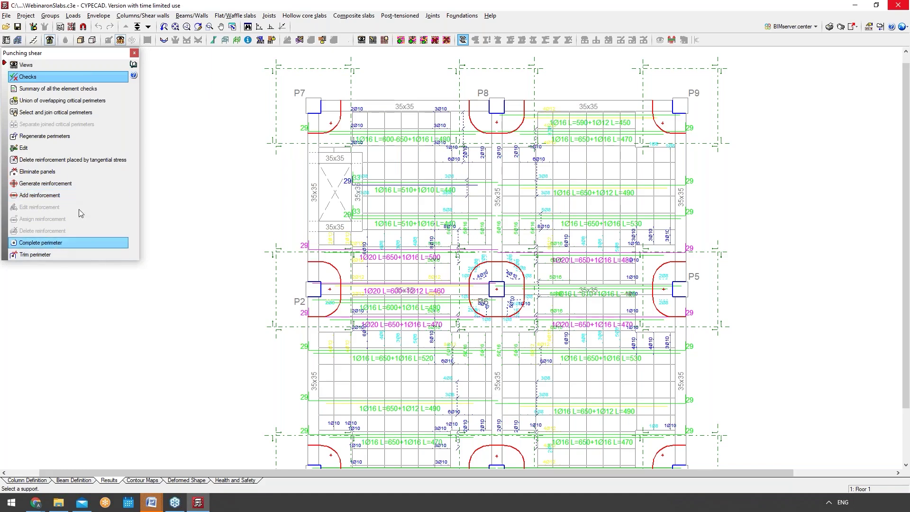
left_click(135, 53)
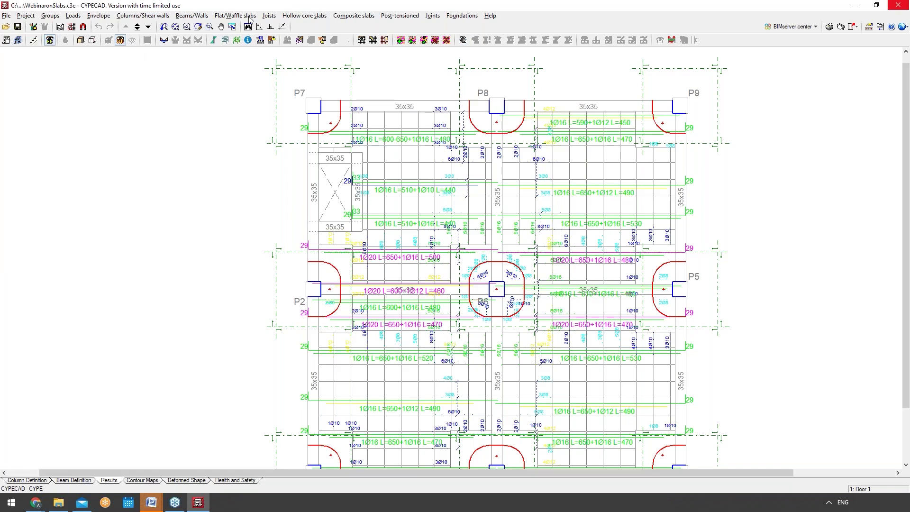
Inspect the panel data of waffle slab panel 12 on Floor 1, including its base reinforcement, and cancel without changes.
left_click(247, 16)
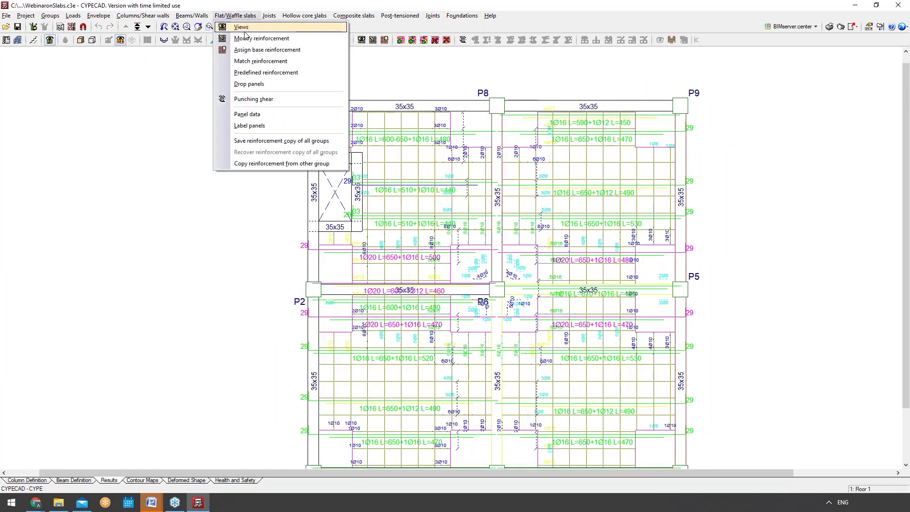
left_click(250, 114)
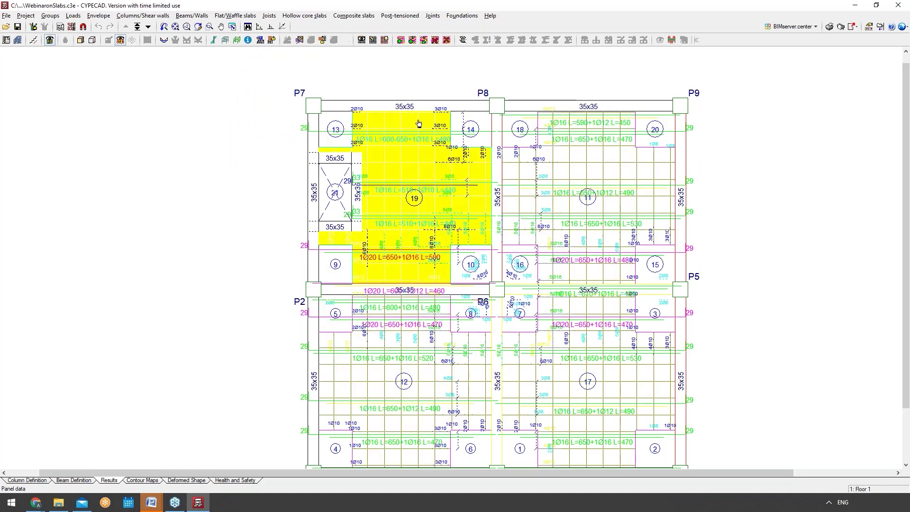
scroll(409, 338, "down", 1)
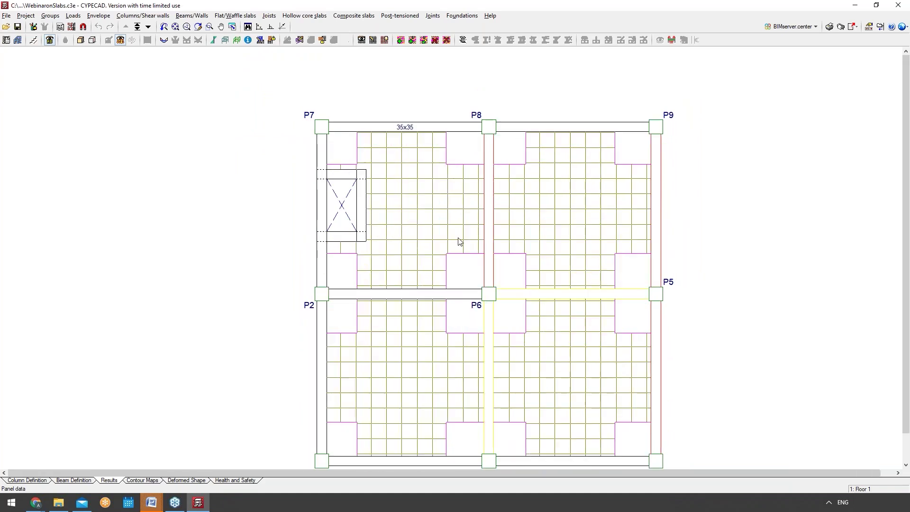
left_click(421, 322)
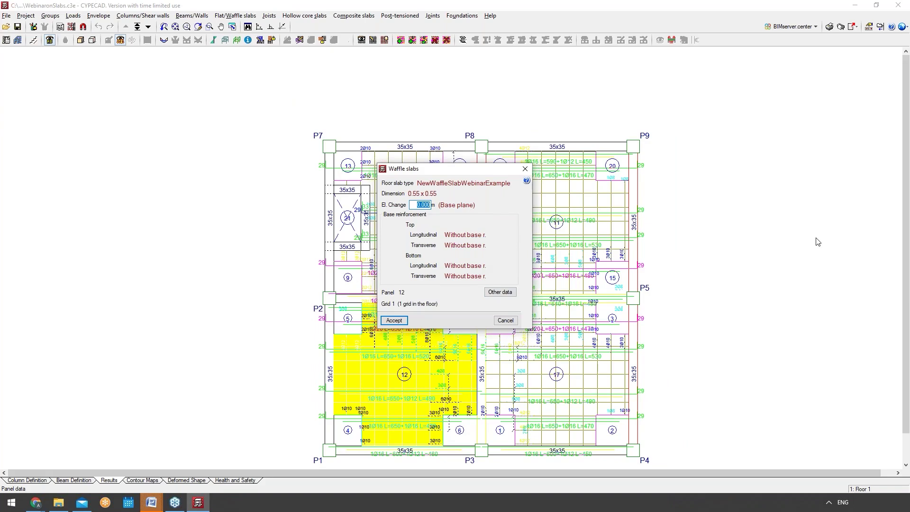
left_click(506, 321)
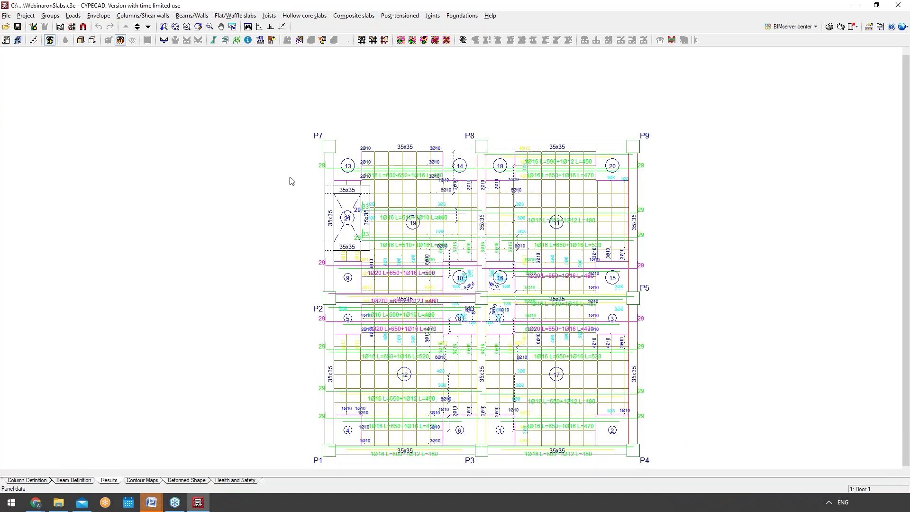
scroll(382, 334, "down", 2)
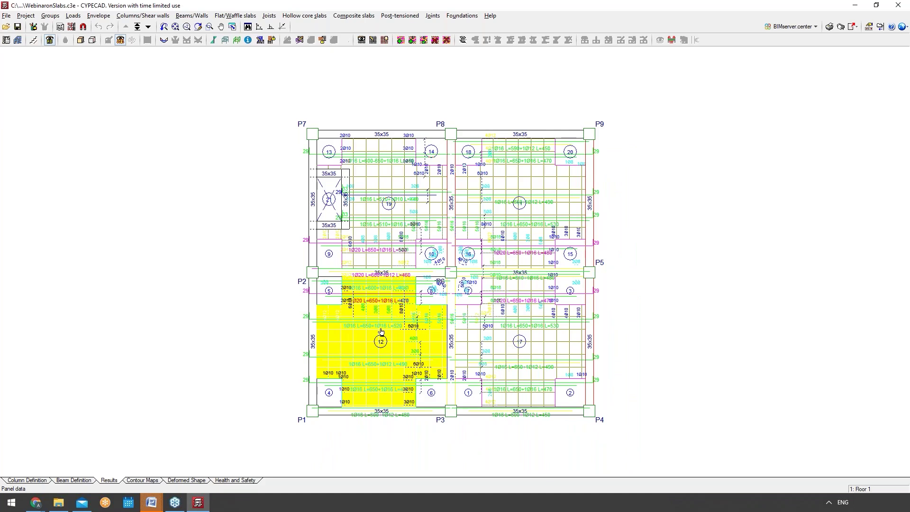
Switch to the beam definition of Floor 1, view the load options, and close them without adding a load.
left_click(72, 16)
left_click(73, 16)
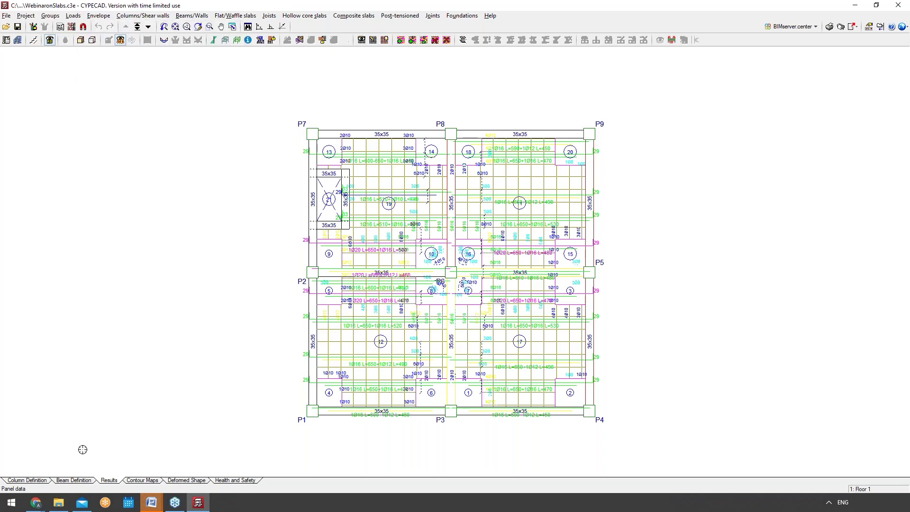
left_click(77, 481)
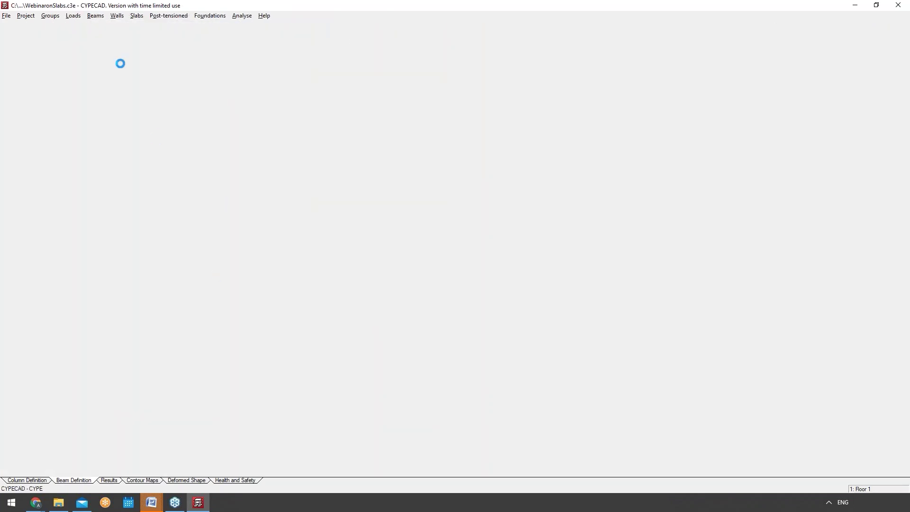
left_click(75, 16)
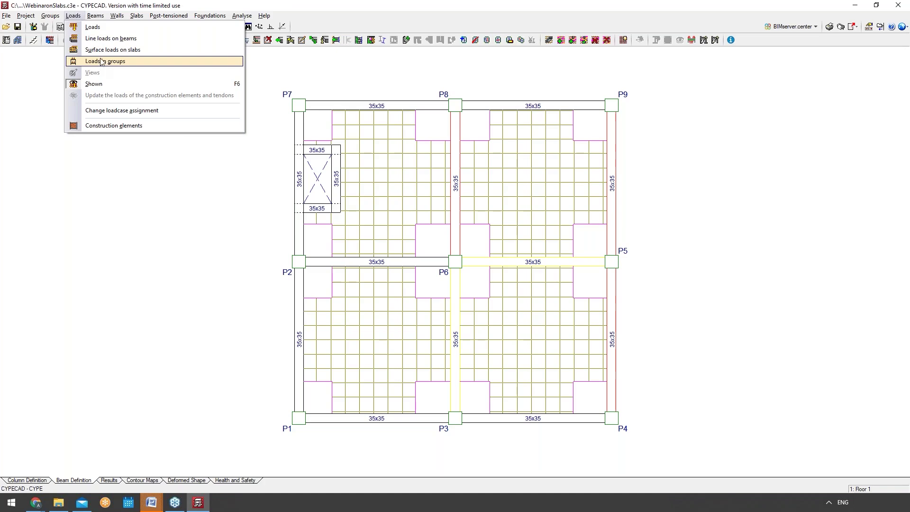
left_click(93, 27)
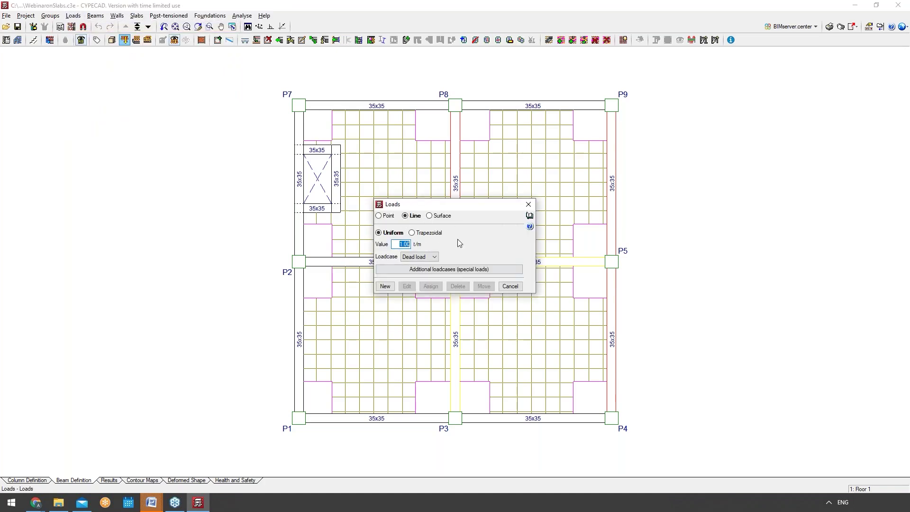
left_click(529, 204)
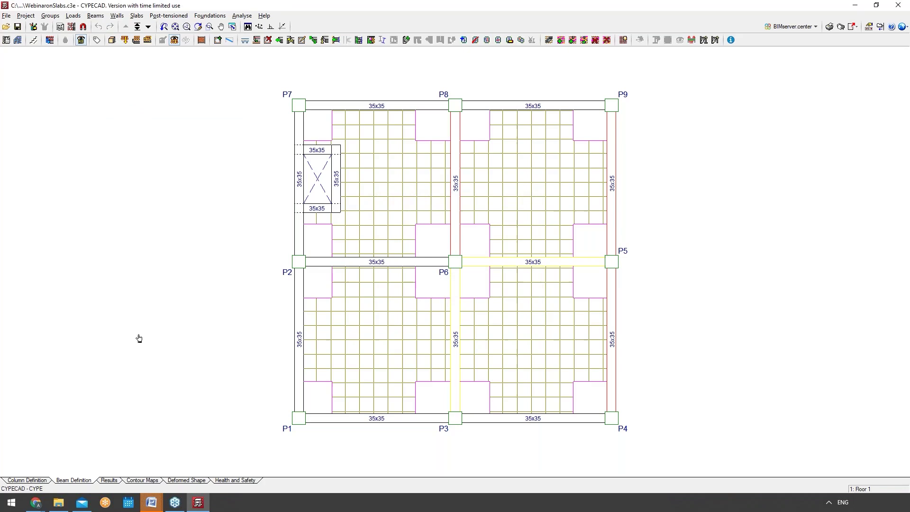
Return to the Floor 1 results and inspect the beam frame through P3, P6 and P8 in the beam editor.
left_click(110, 479)
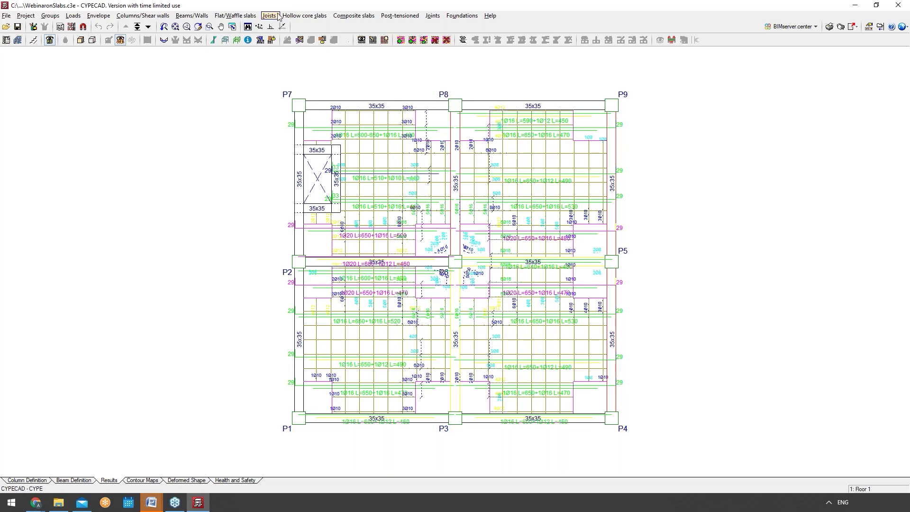
left_click(236, 16)
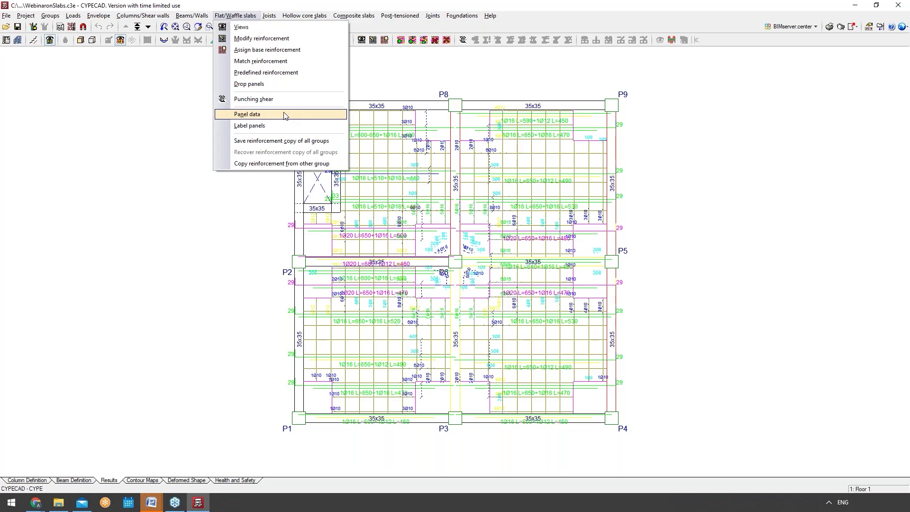
left_click(203, 145)
scroll(446, 267, "up", 3)
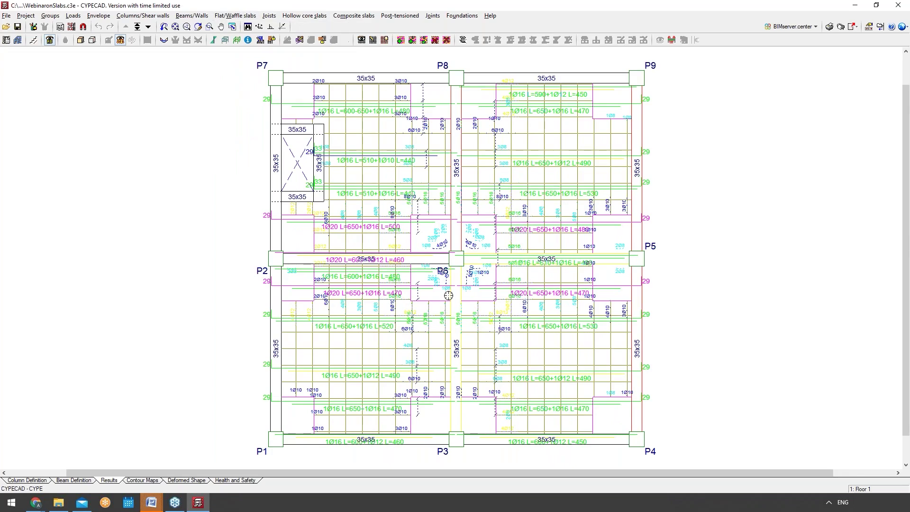
left_click(187, 14)
left_click(203, 35)
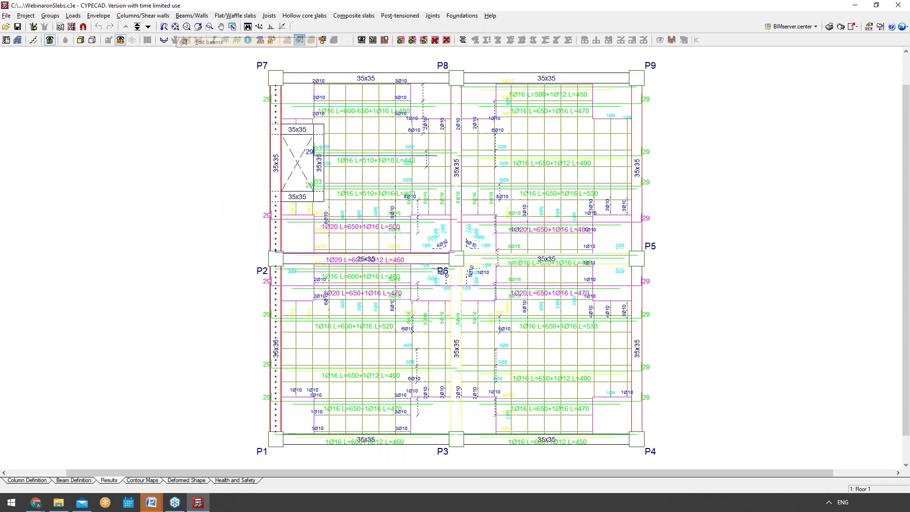
left_click(457, 158)
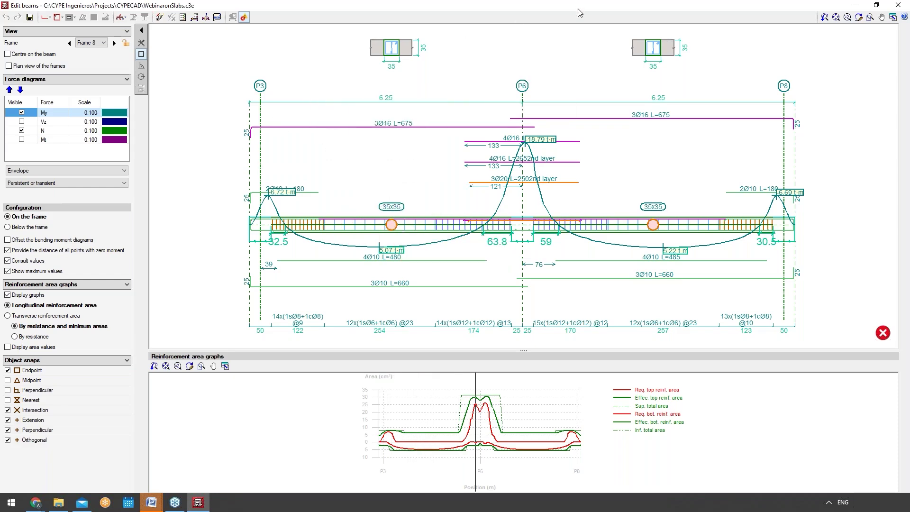
left_click(894, 4)
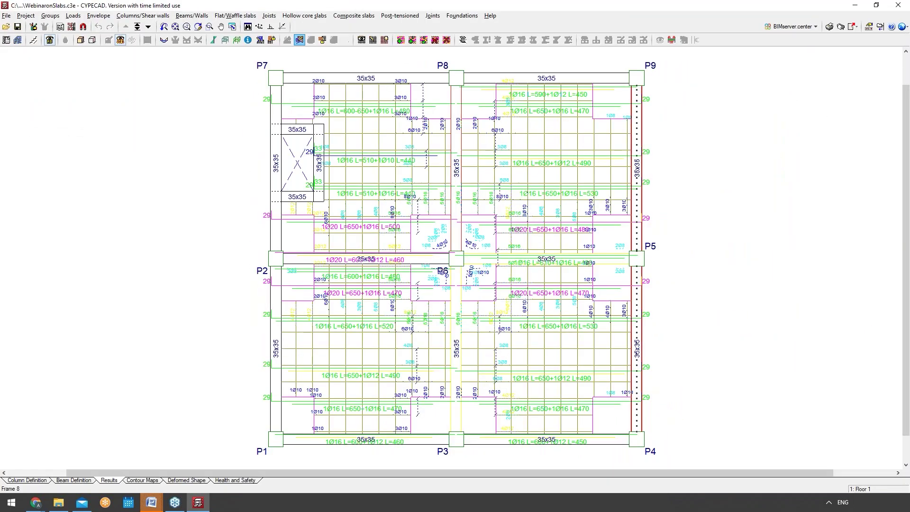
Display the Floor 1 contour map of the Moment X forces for the self weight loadcase.
left_click(154, 481)
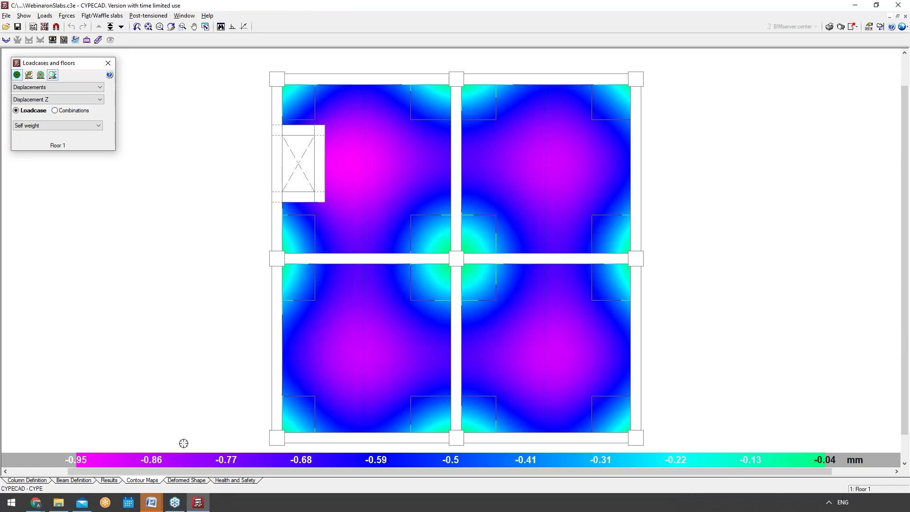
left_click(71, 88)
left_click(24, 102)
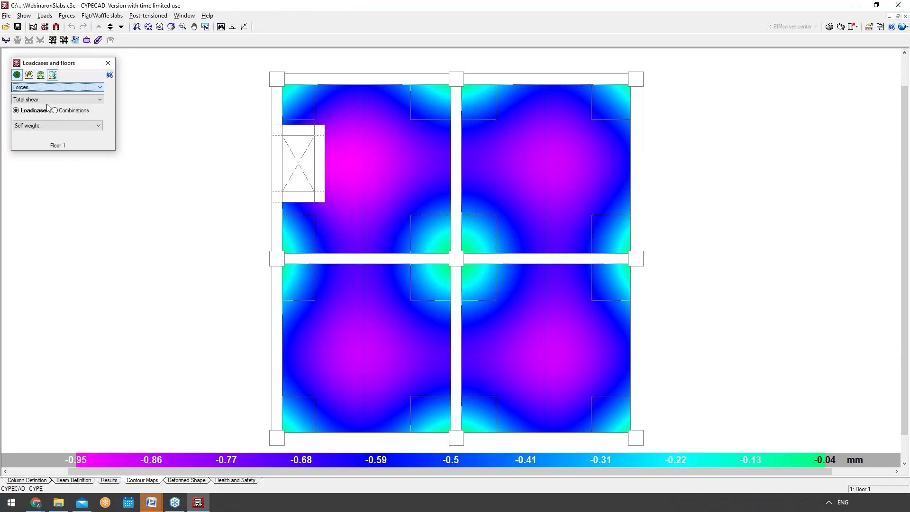
left_click(48, 99)
left_click(38, 128)
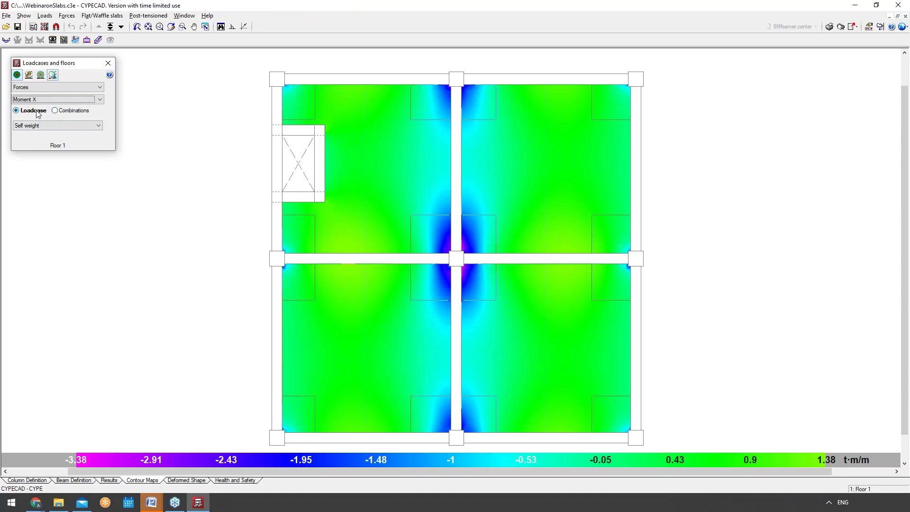
Switch the Moment X contour map from loadcases to the U.L.S. Concrete combinations.
left_click(55, 110)
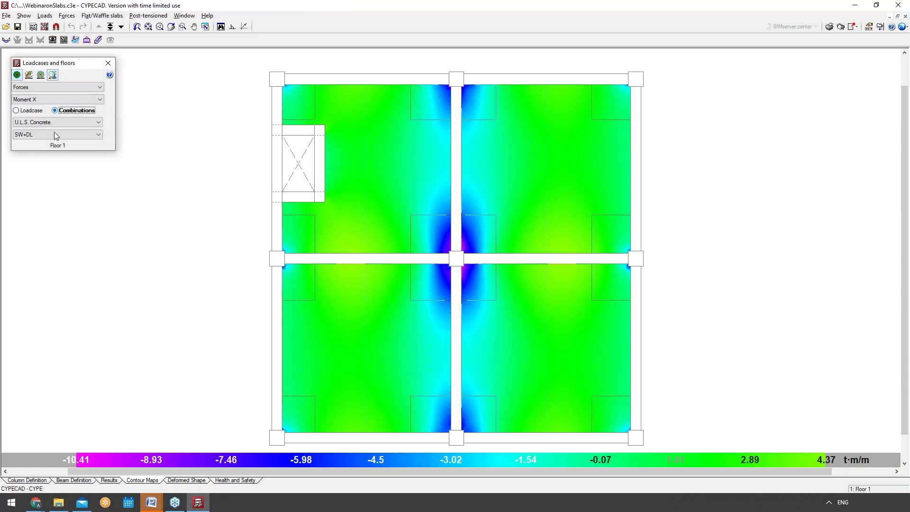
left_click(54, 122)
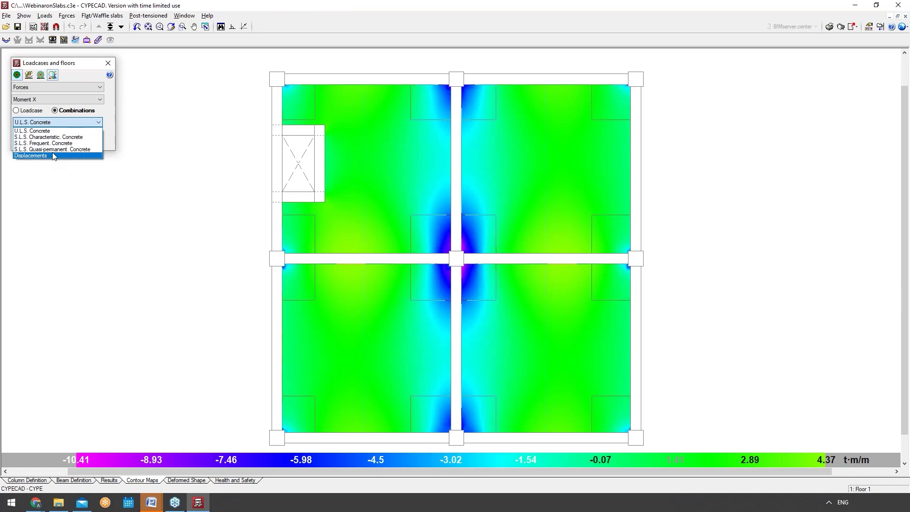
left_click(53, 130)
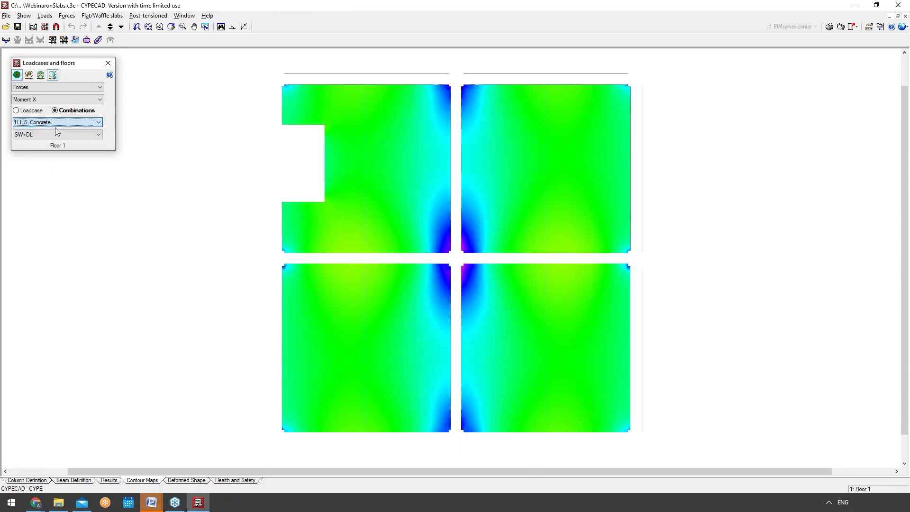
Browse the Moment X map through the S.L.S. Characteristic, Frequent and Quasi-permanent Concrete combinations and the Displacements combinations.
left_click(56, 122)
left_click(48, 136)
left_click(57, 123)
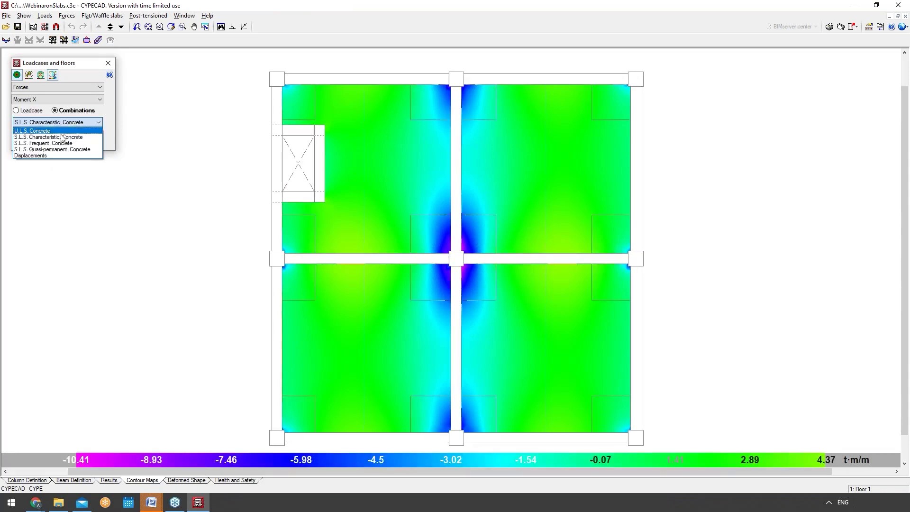
left_click(56, 142)
left_click(59, 123)
left_click(57, 148)
left_click(64, 124)
left_click(55, 152)
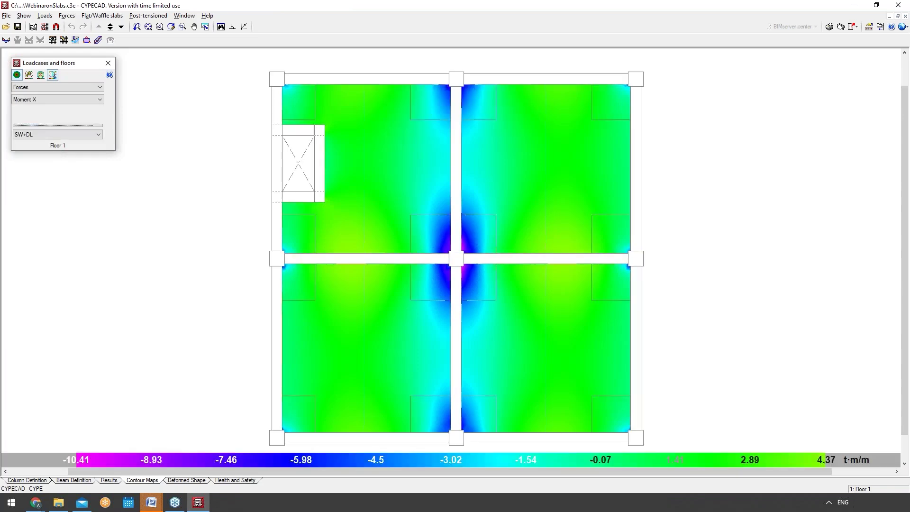
Display the Moment X map for the U.L.S. Concrete combination 1.35·SW+1.35·DL+1.5·Qa.
left_click(62, 122)
left_click(57, 130)
left_click(67, 135)
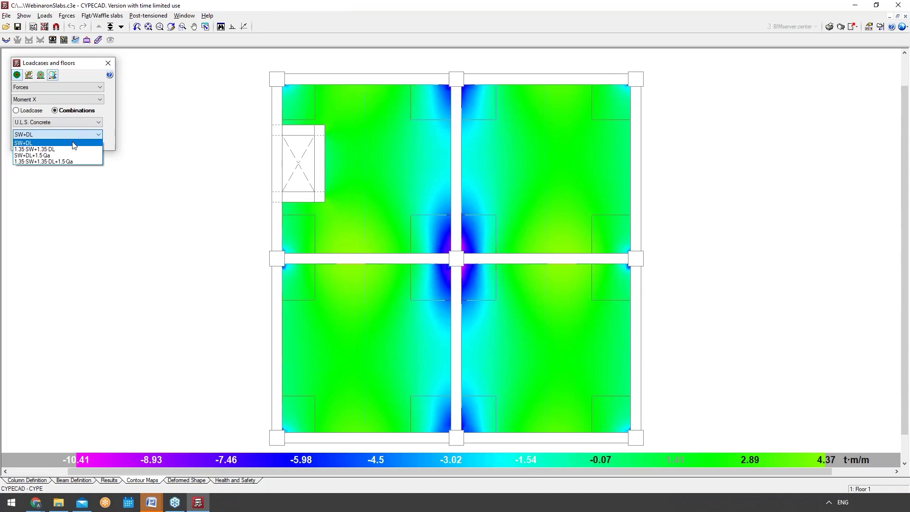
left_click(47, 162)
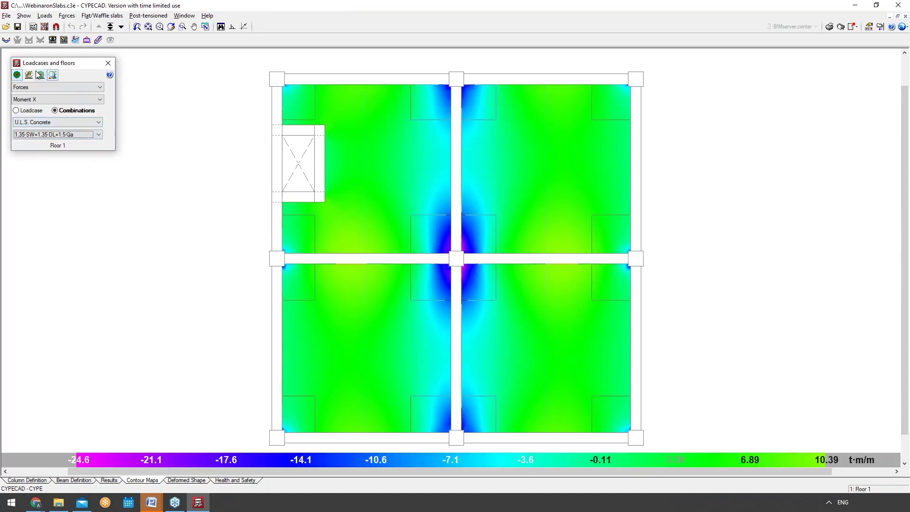
Show contour lines with their values on the Moment X map, with automatic scale adjustment upon zooming turned off.
left_click(44, 81)
left_click(40, 76)
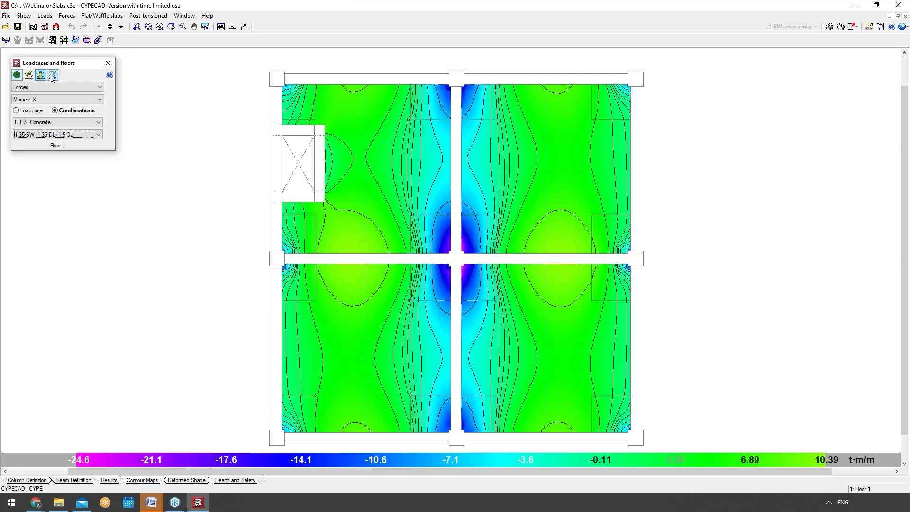
left_click(52, 76)
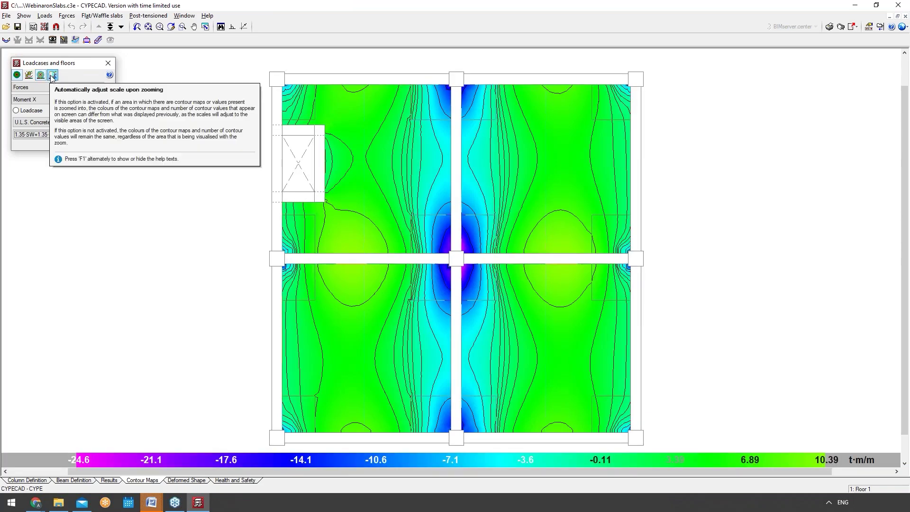
scroll(300, 240, "up", 1)
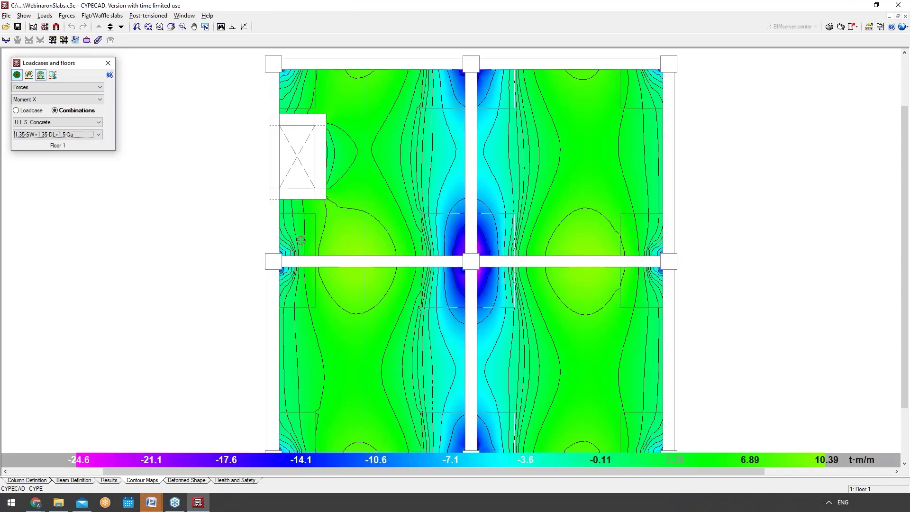
scroll(301, 241, "up", 1)
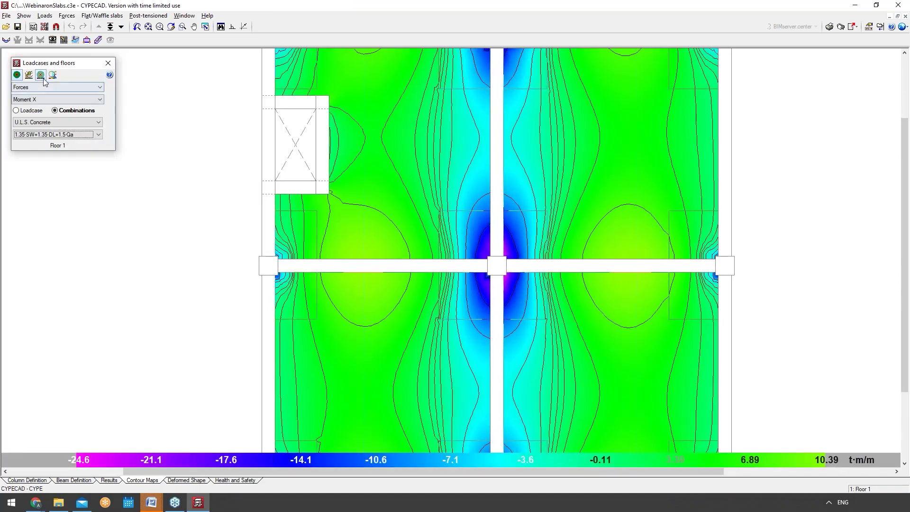
left_click(29, 75)
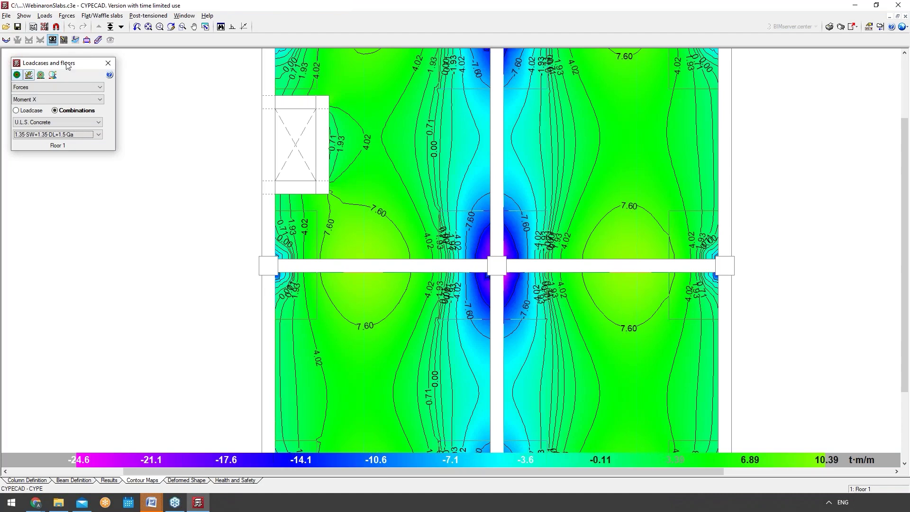
View the average Moment X values in a horizontal strip across the upper slab panels, just above the middle beam, and clear the diagram.
left_click(52, 40)
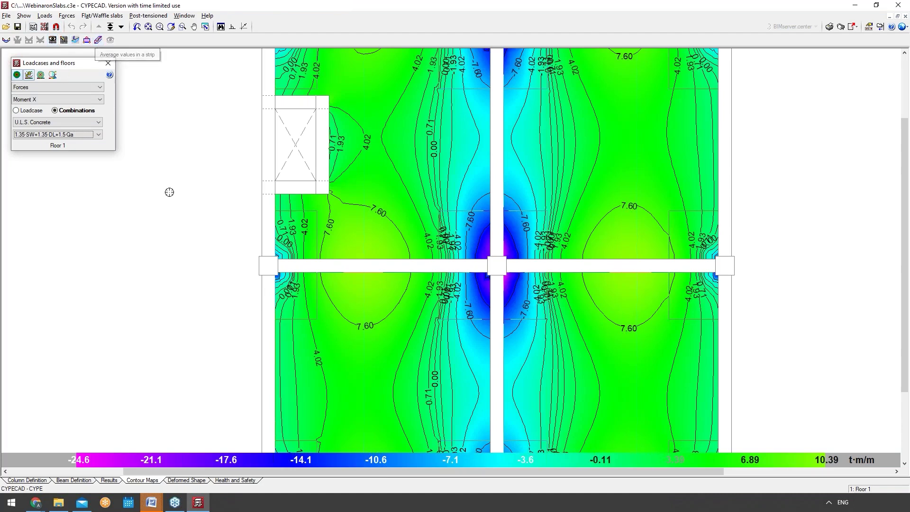
scroll(170, 192, "down", 1)
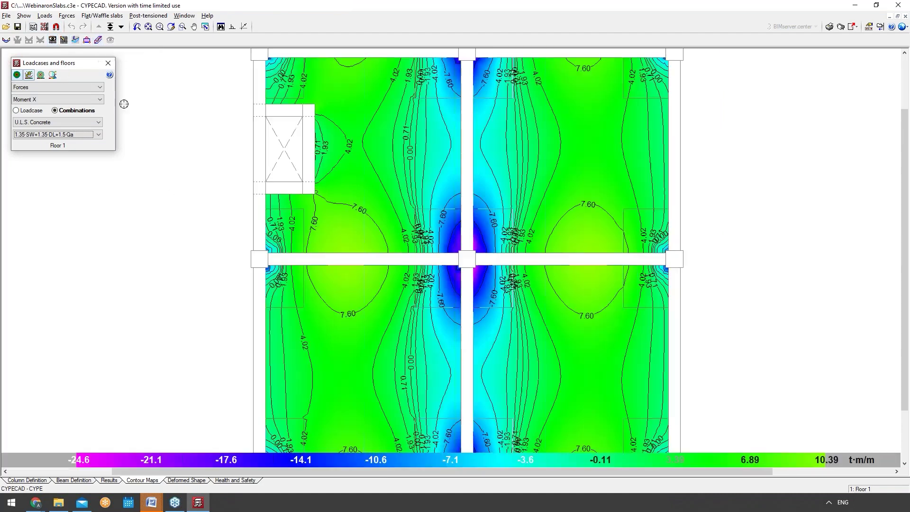
left_click(97, 41)
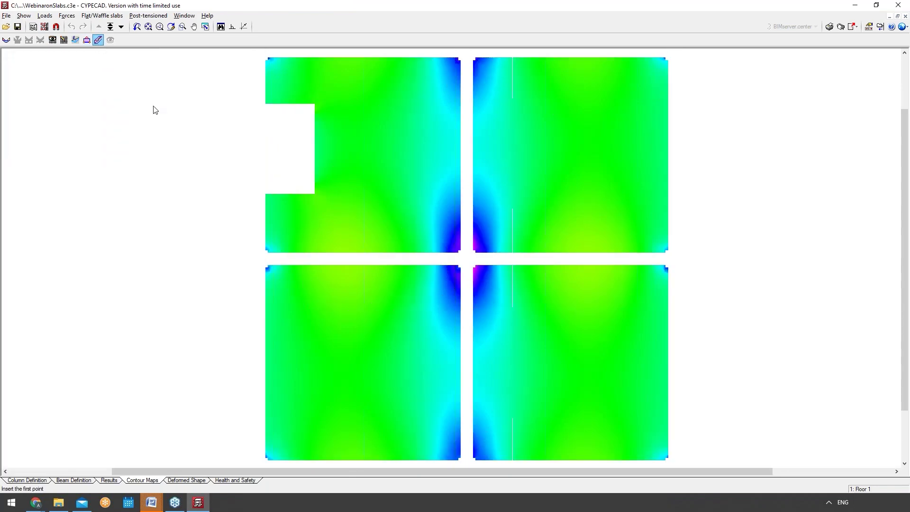
left_click(262, 209)
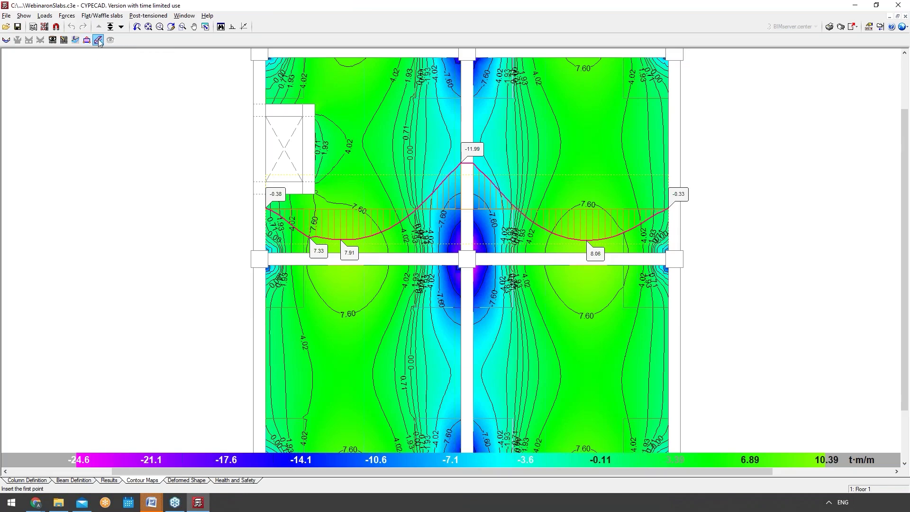
key("Escape")
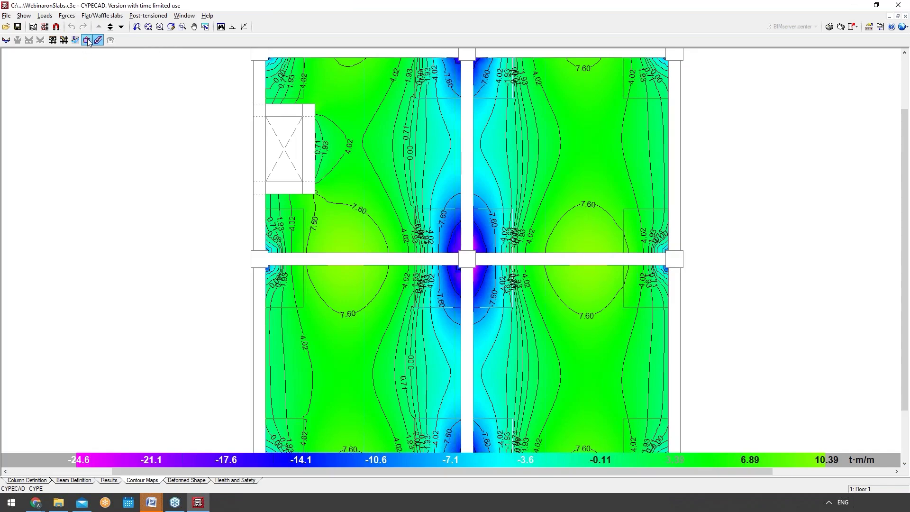
Check the mid-way Moment X values between two points across the upper slab panels and vertically down the upper-left panel.
left_click(88, 41)
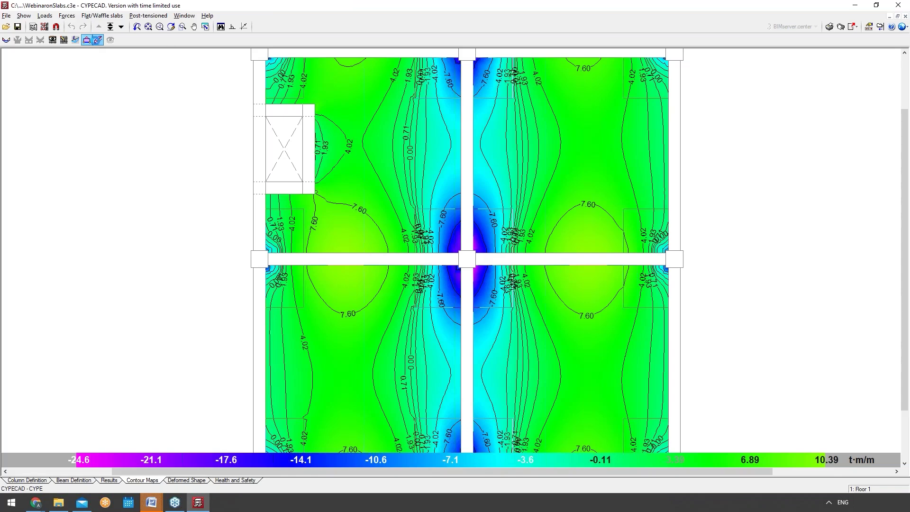
left_click(260, 83)
left_click(670, 82)
left_click(448, 87)
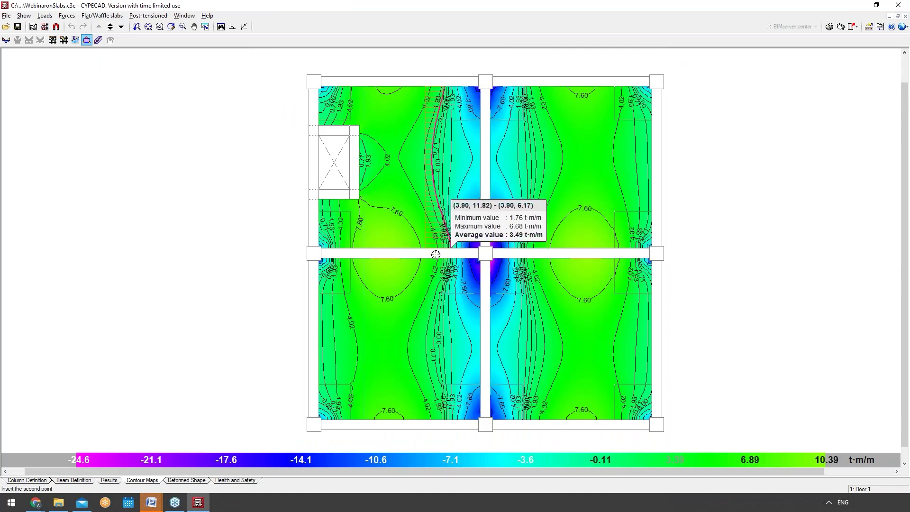
left_click(435, 255)
Open the reinforcement view options and close them without changes.
left_click(52, 40)
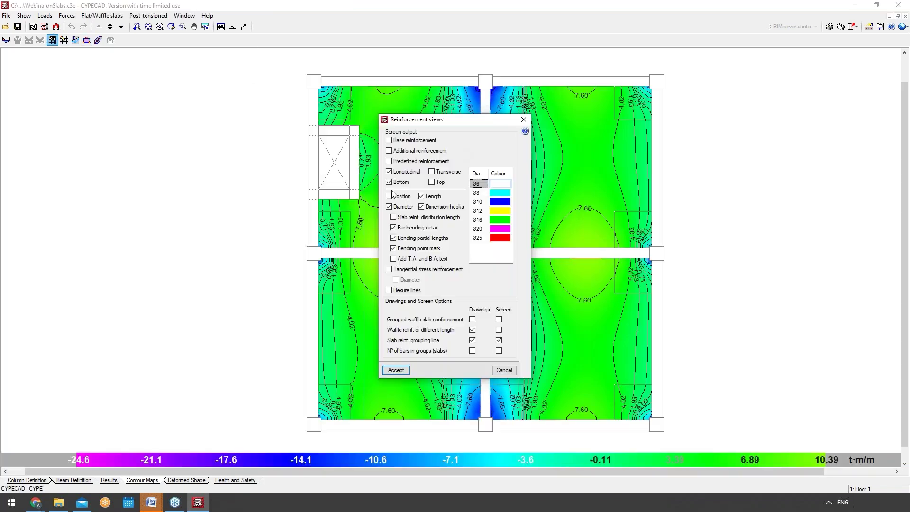
left_click(524, 121)
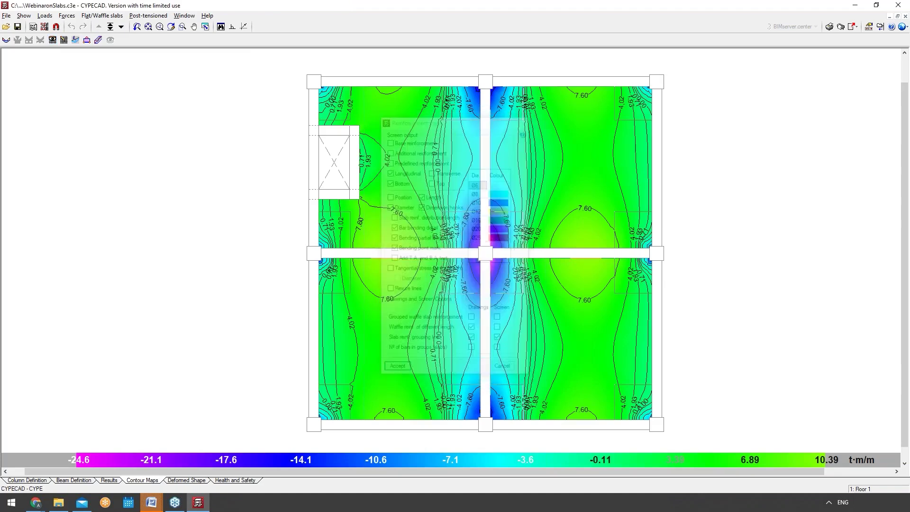
Display the moment and shear force envelopes of the beam along the slab's upper edge and inspect the whole diagram.
left_click(7, 41)
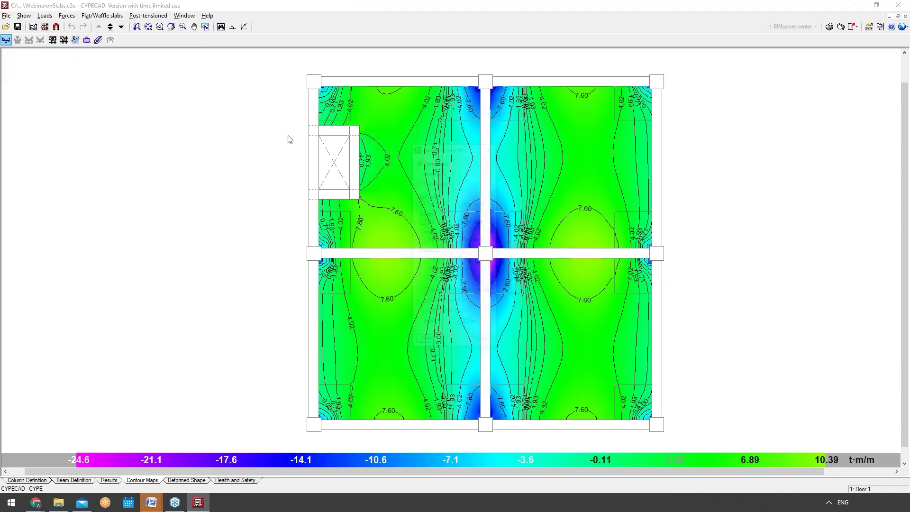
key("Return")
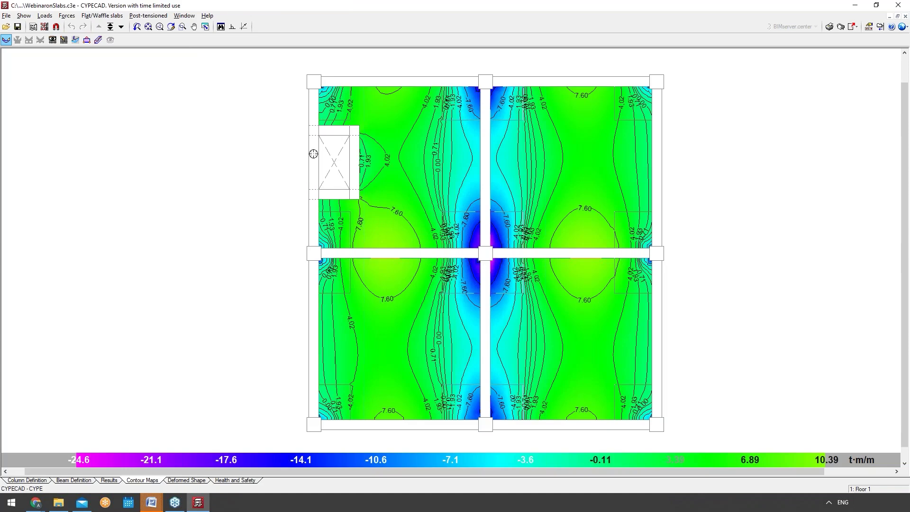
left_click(335, 78)
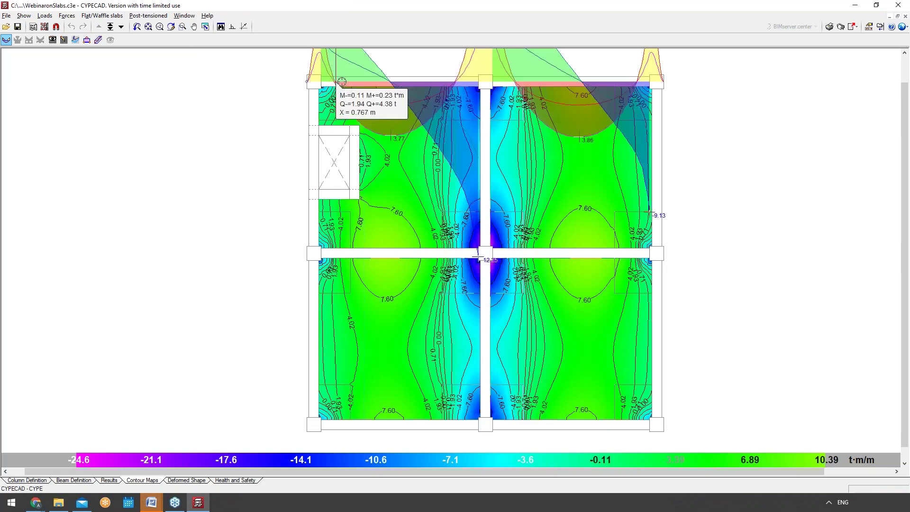
scroll(328, 215, "down", 1)
scroll(328, 213, "down", 1)
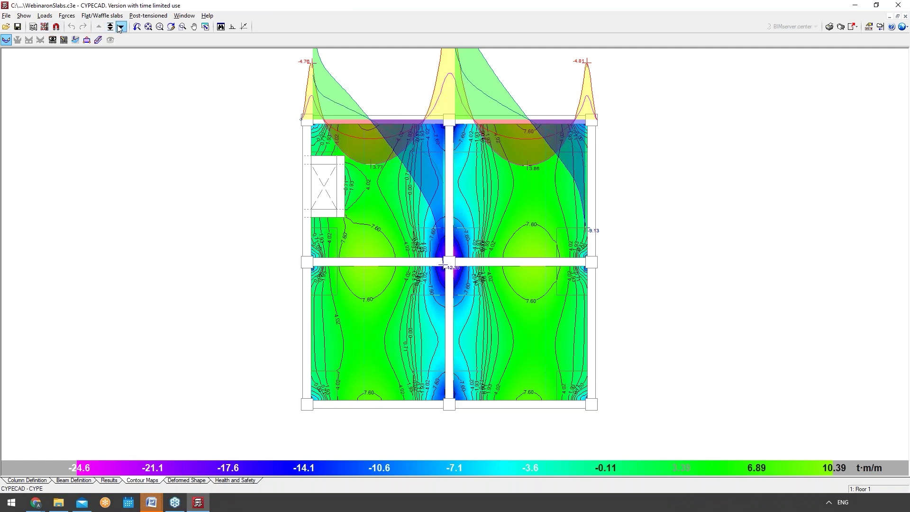
left_click(99, 16)
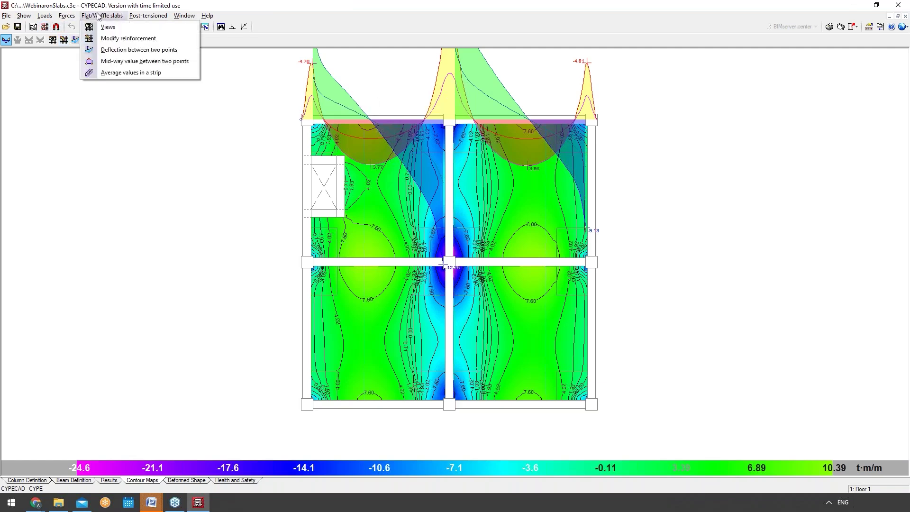
left_click(103, 16)
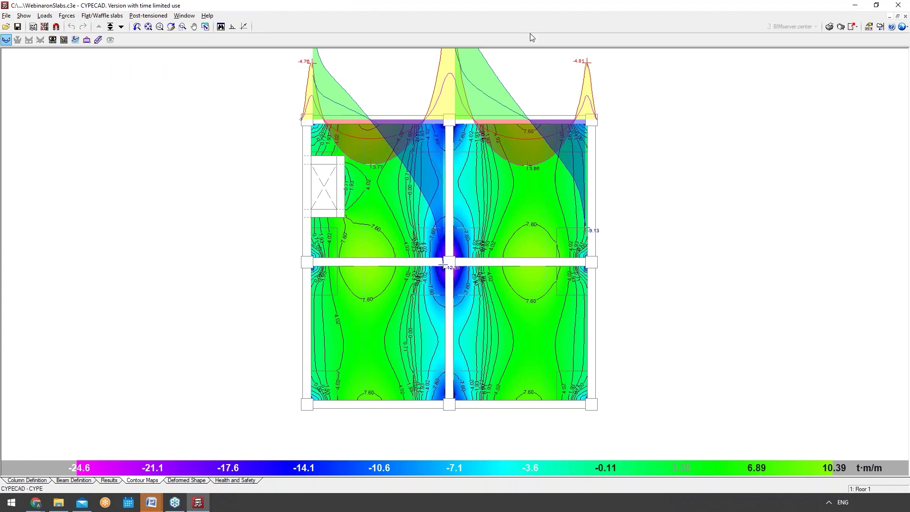
Open the deformed shape of the structure in a maximized window with its options moved clear of the model.
left_click(189, 480)
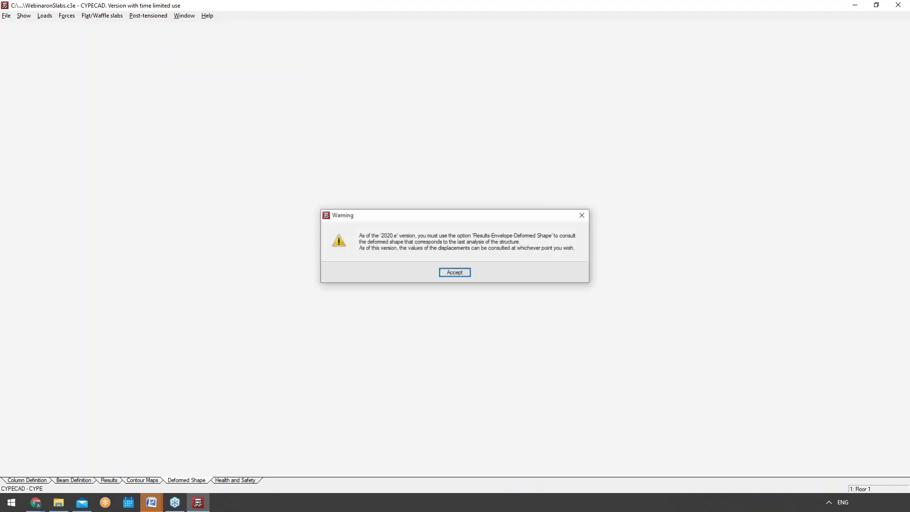
left_click(454, 273)
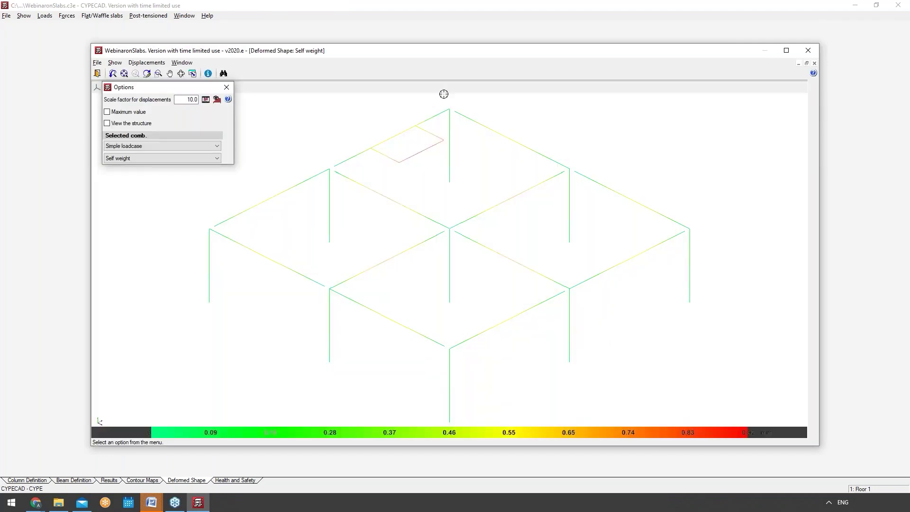
double_click(436, 52)
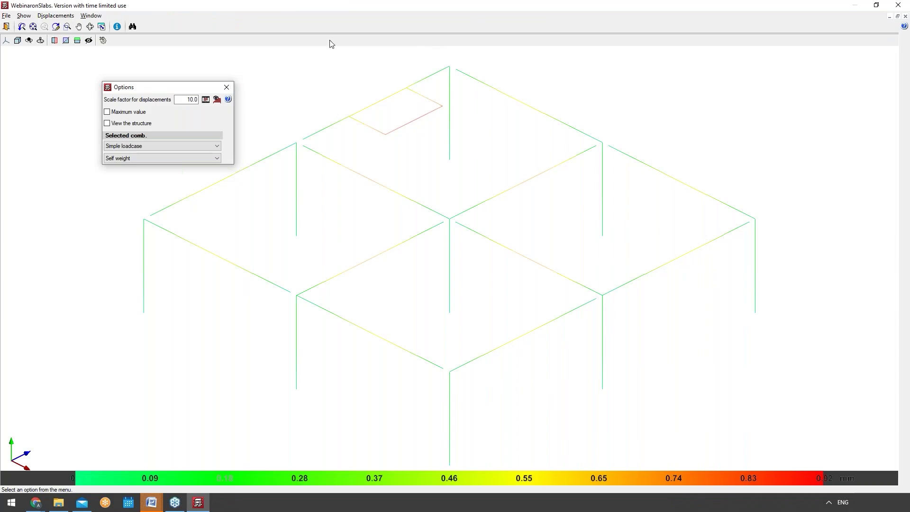
left_click_drag(125, 90, 46, 84)
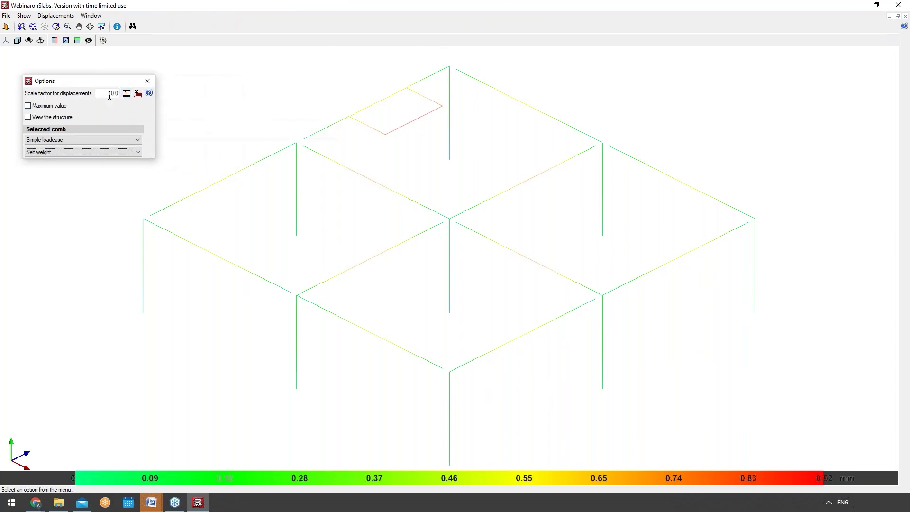
Turn on the maximum value and the structure view for the deformed shape, and view the model from a lower angle.
left_click(50, 107)
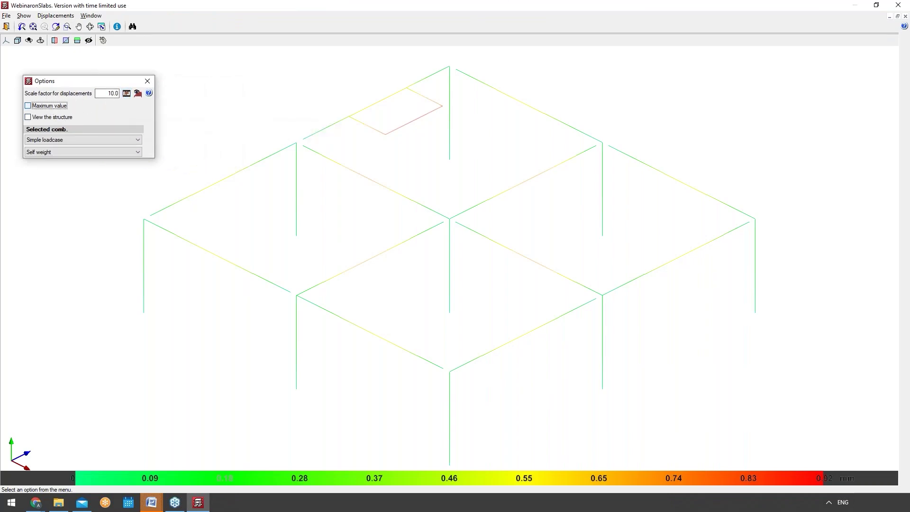
left_click(53, 118)
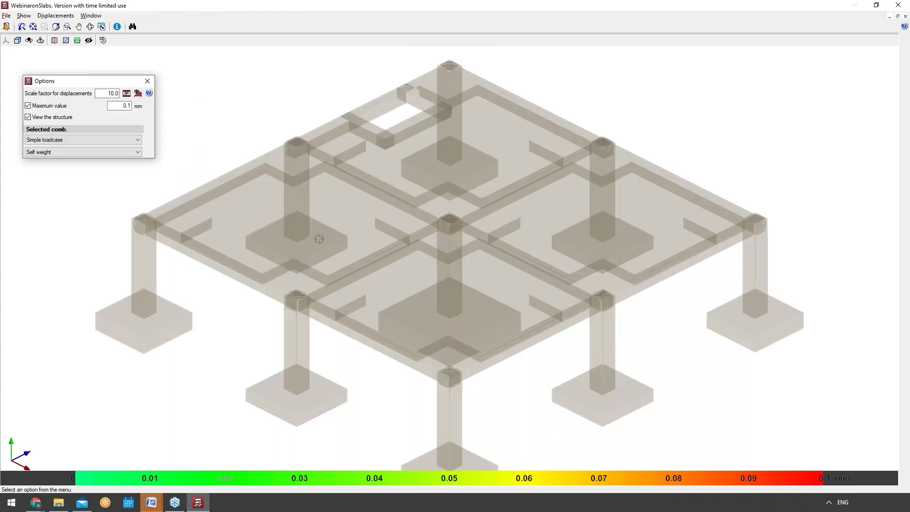
middle_click_drag(313, 242, 246, 245)
Browse the simple loadcases of the deformed shape and return to Self weight.
left_click(77, 139)
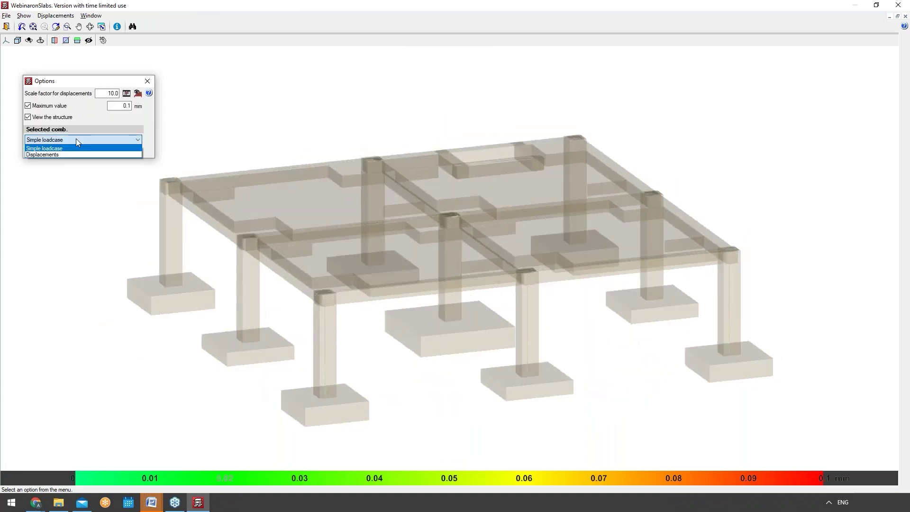
left_click(44, 149)
left_click(78, 152)
left_click(54, 163)
left_click(53, 152)
left_click(53, 161)
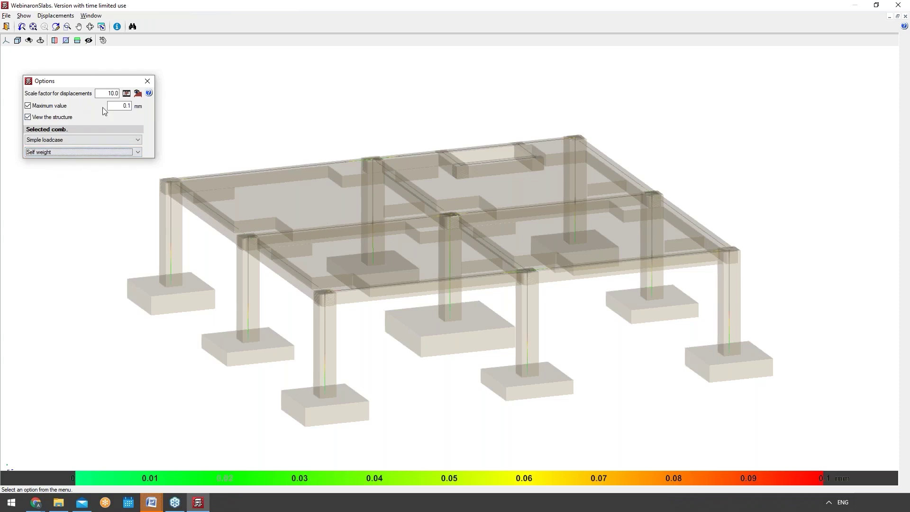
Set the maximum displacement value to 1 mm, show the deformed mesh of the slabs and view the model from other sides.
left_click(126, 105)
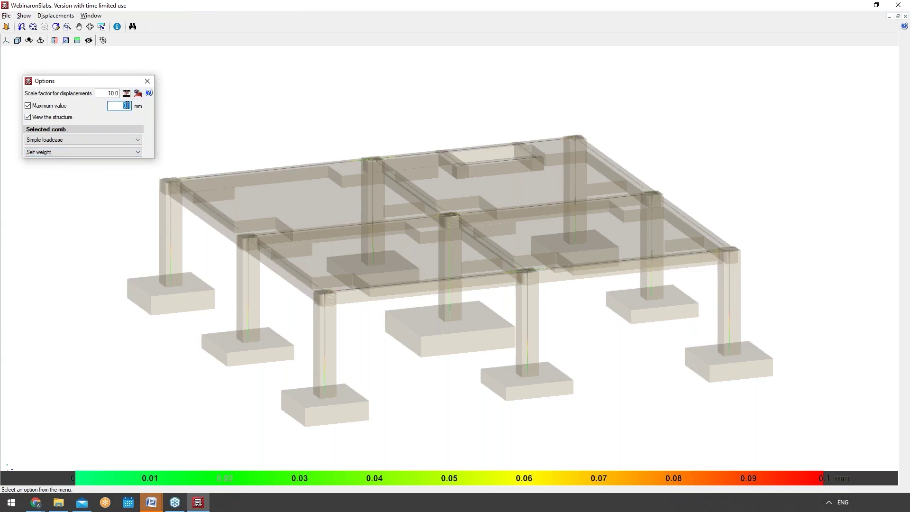
type("1")
key("Tab")
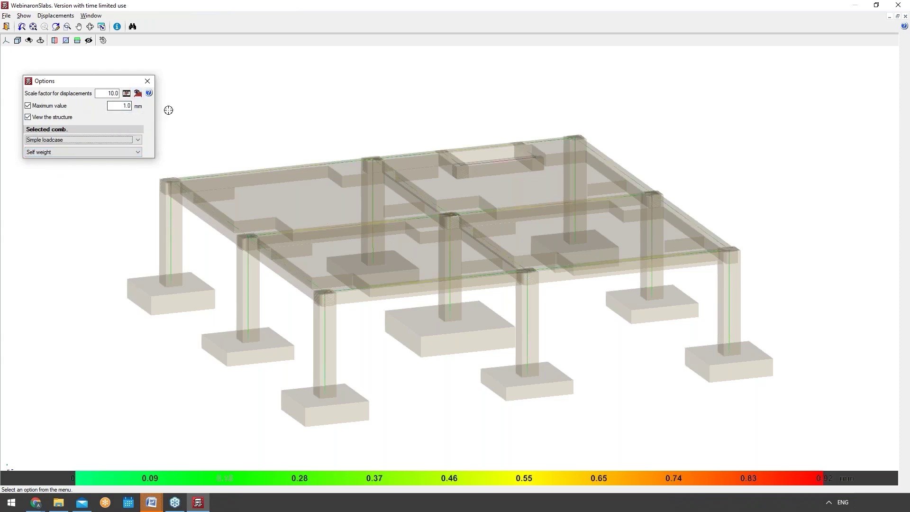
left_click(138, 93)
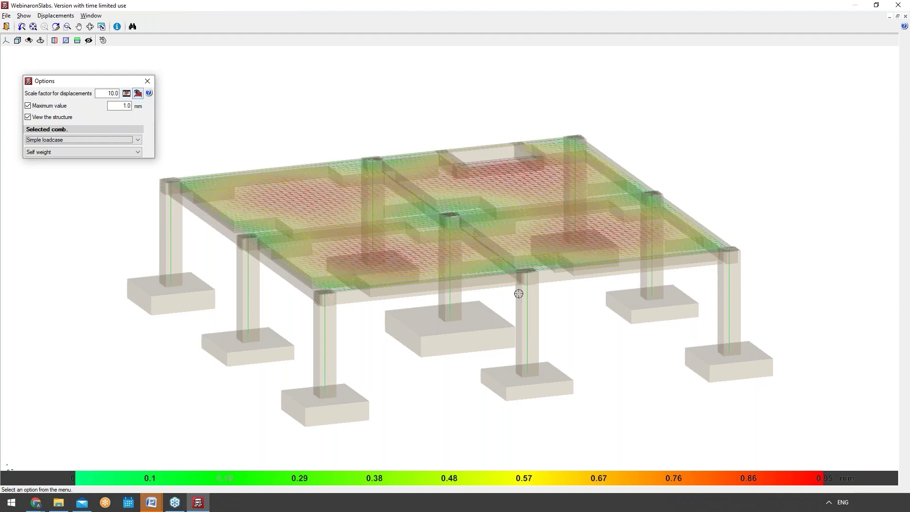
mouse_move(383, 275)
left_mouse_down()
mouse_move(422, 280)
mouse_move(474, 254)
mouse_move(530, 254)
mouse_move(519, 253)
left_mouse_up()
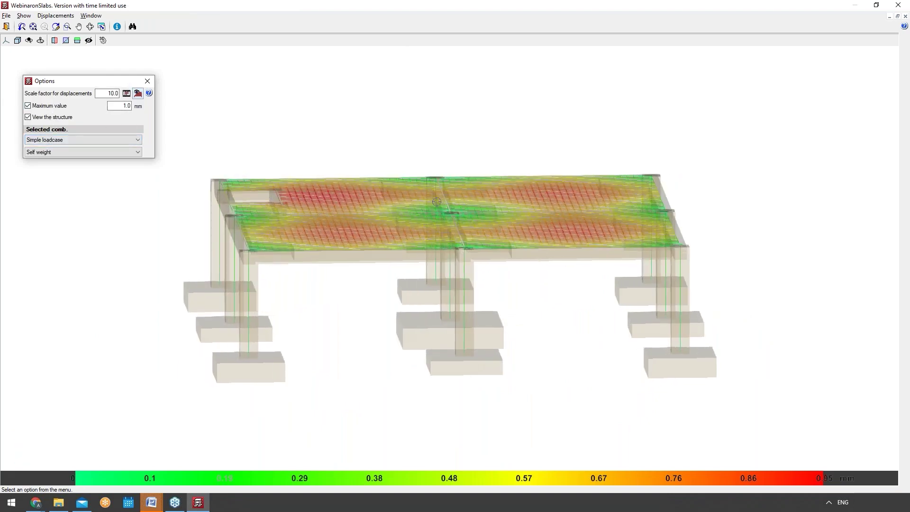
left_click_drag(539, 244, 393, 270)
Preview the deformed shape animation for Self weight and raise the scale factor for displacements to 200.
left_click(126, 93)
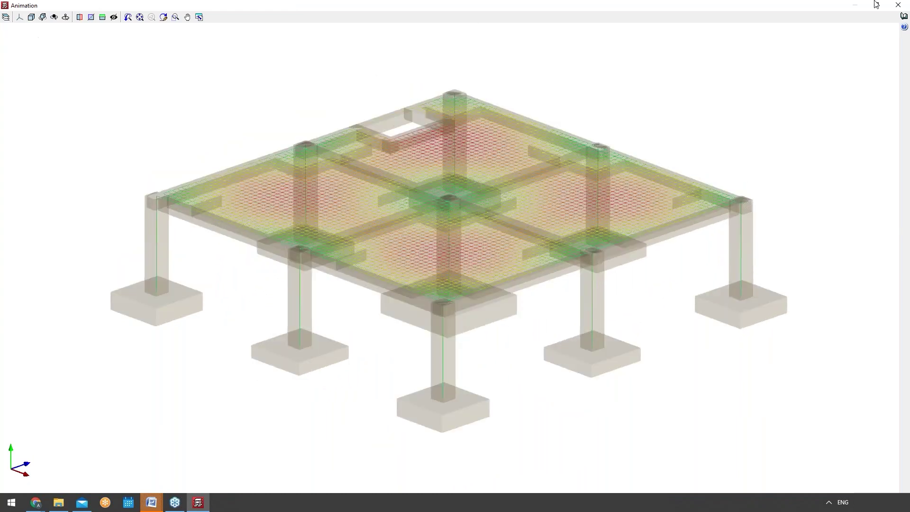
left_click(898, 4)
double_click(110, 93)
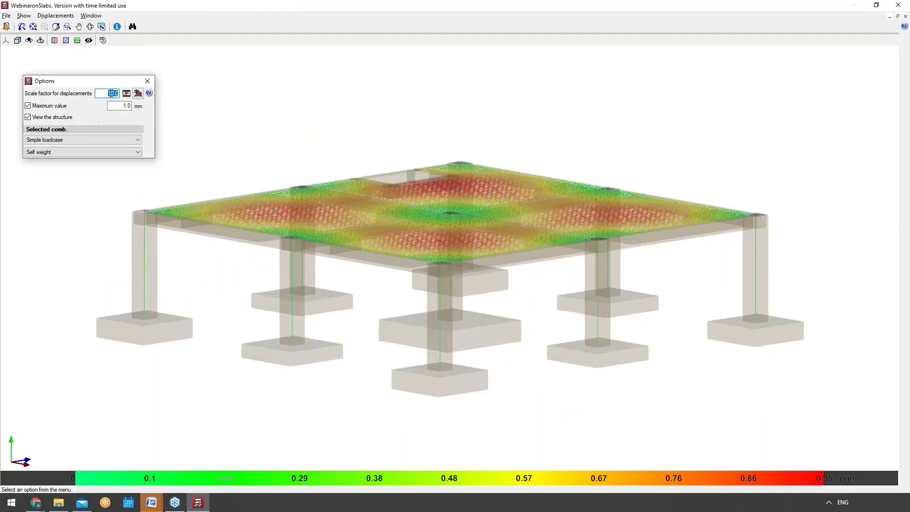
type("10")
left_click(112, 92)
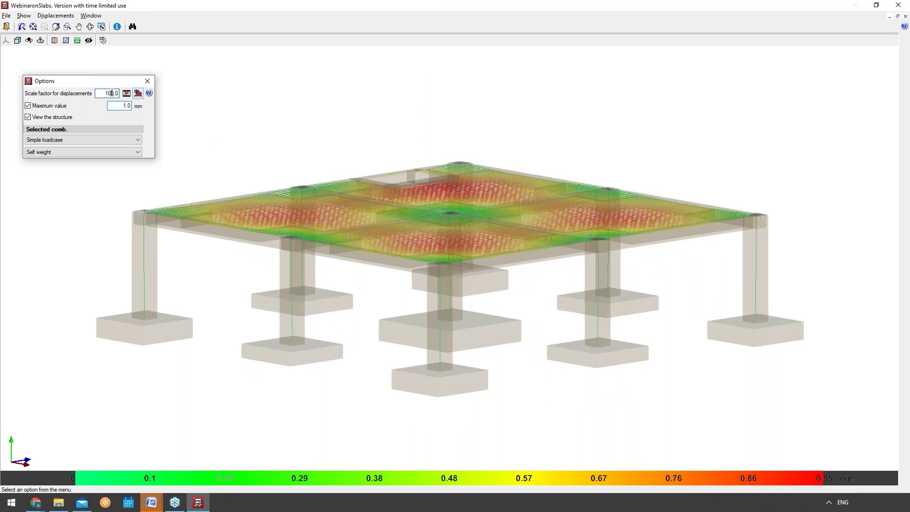
type("20")
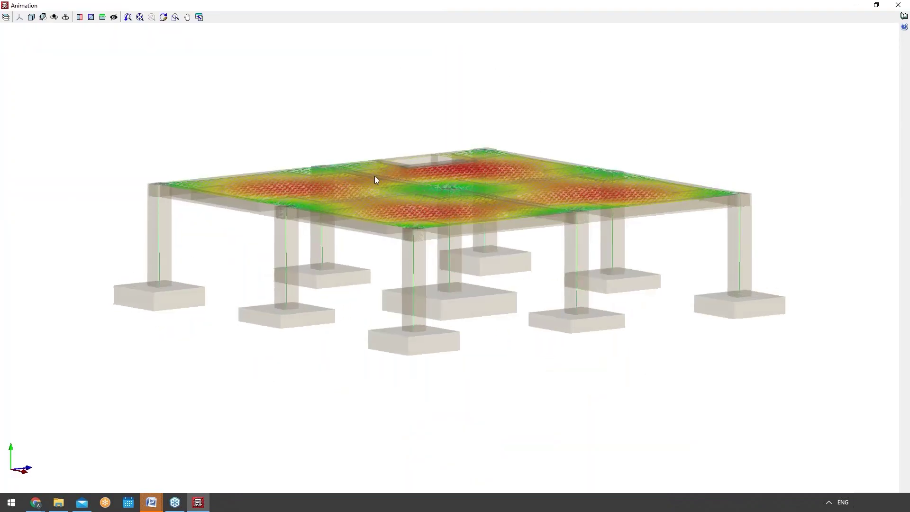
Examine the deformed shape and its animation from several angles, and close the displacements window.
mouse_move(377, 183)
middle_mouse_down()
mouse_move(248, 199)
mouse_move(457, 186)
middle_mouse_up()
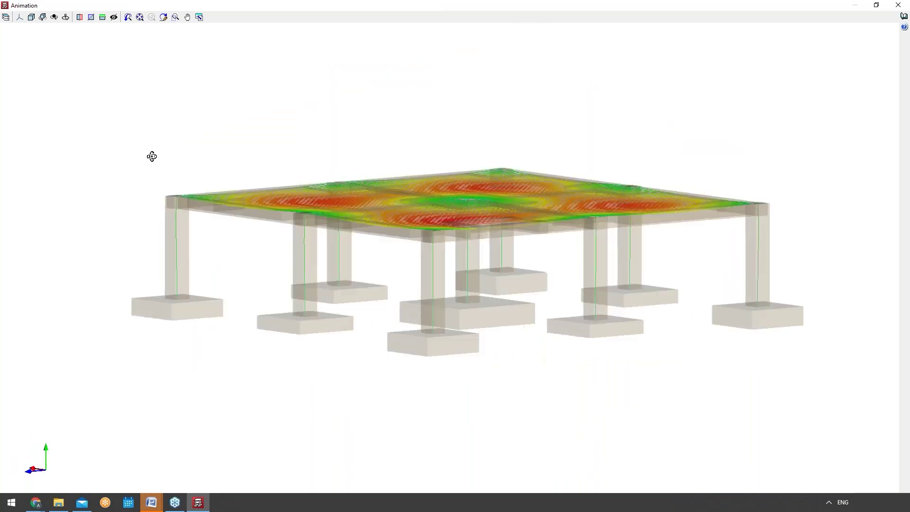
middle_click_drag(150, 155, 278, 260)
mouse_move(344, 280)
middle_mouse_down()
mouse_move(345, 294)
mouse_move(484, 254)
mouse_move(399, 247)
mouse_move(409, 231)
mouse_move(411, 246)
middle_mouse_up()
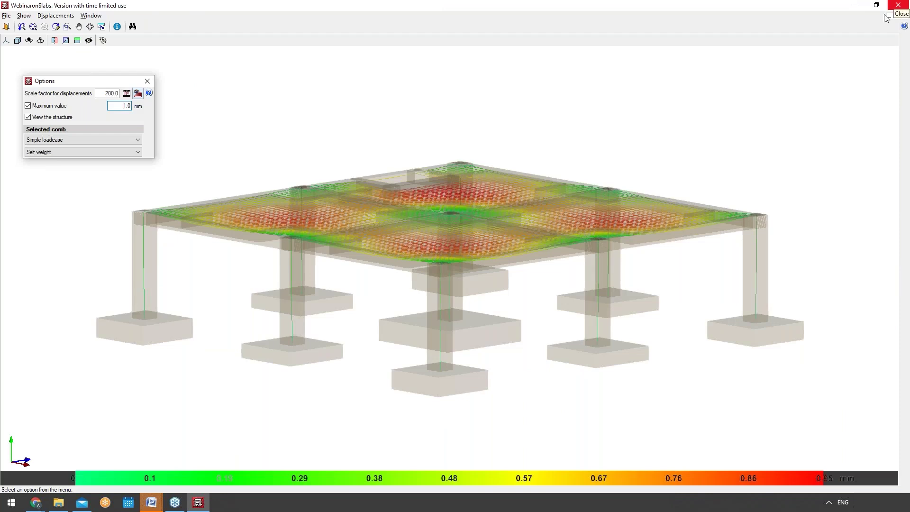
mouse_move(627, 222)
middle_mouse_down()
mouse_move(673, 242)
mouse_move(559, 227)
mouse_move(583, 227)
mouse_move(147, 85)
middle_mouse_up()
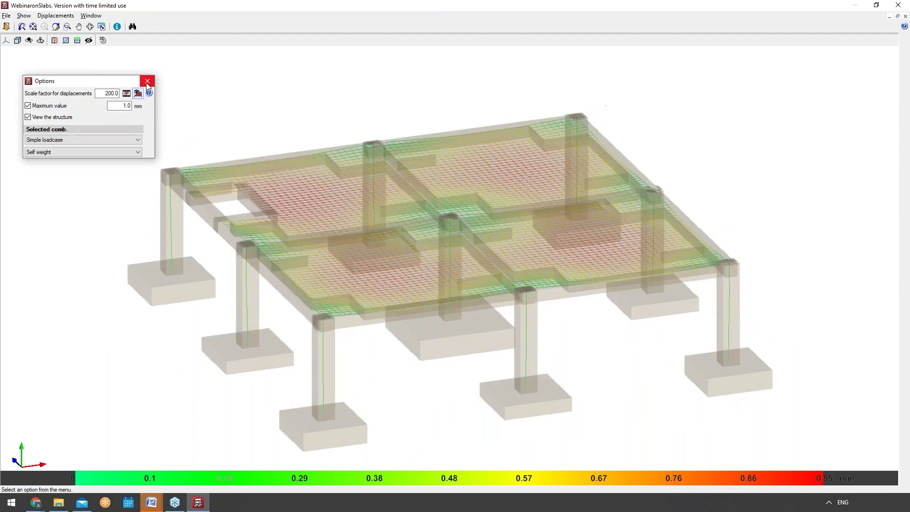
left_click(147, 83)
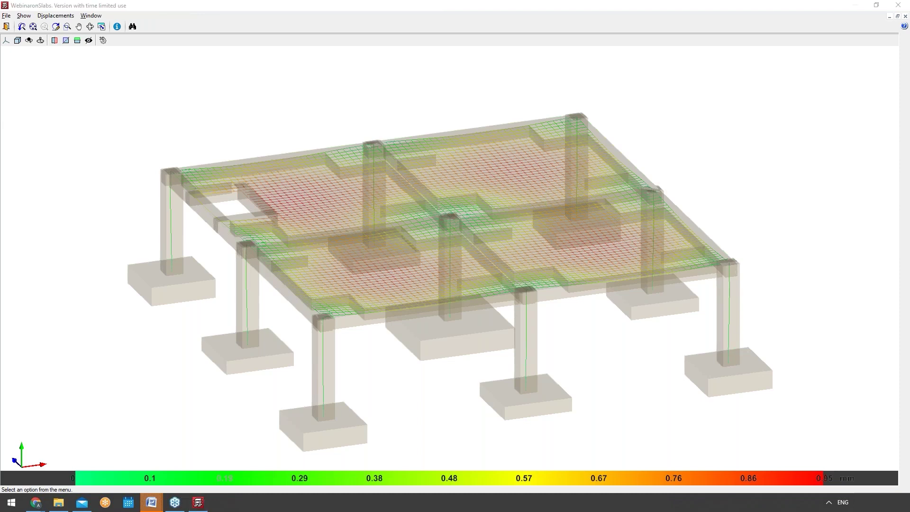
left_click(898, 5)
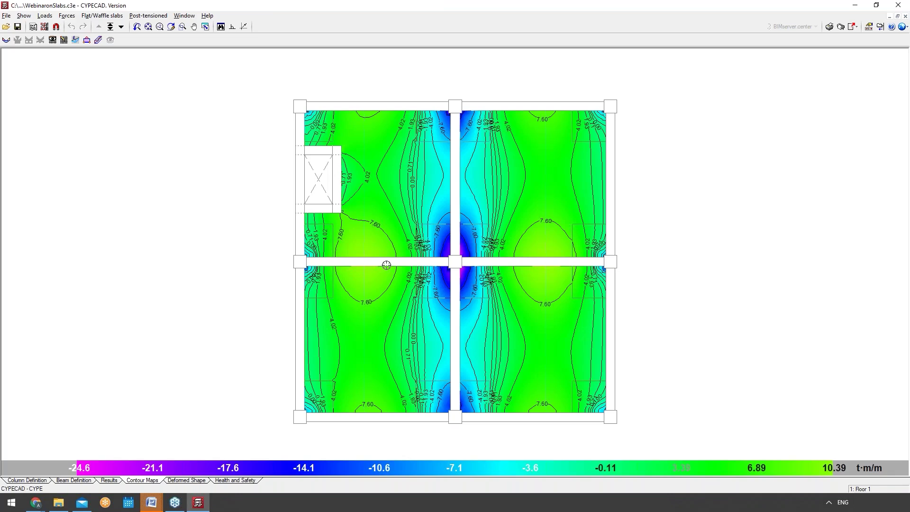
Reopen the deformed shape of the structure for a brief check and close it again.
left_click(179, 481)
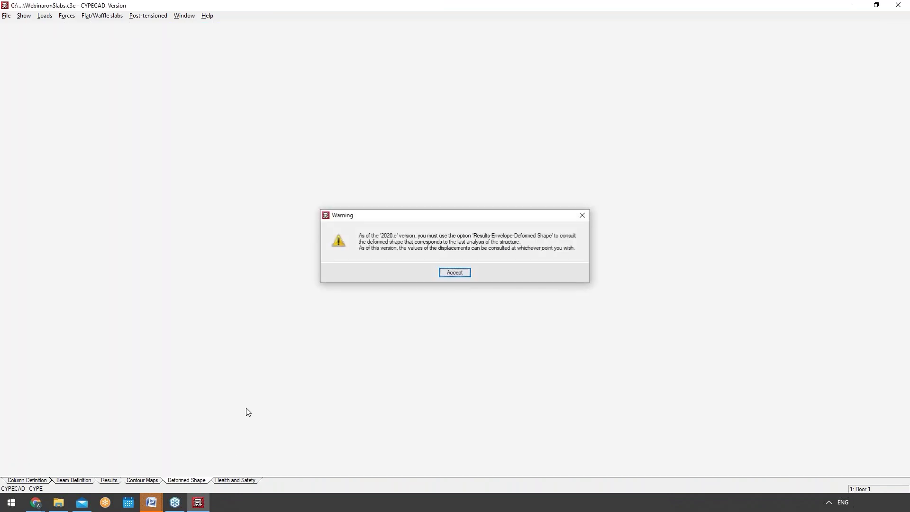
left_click(467, 273)
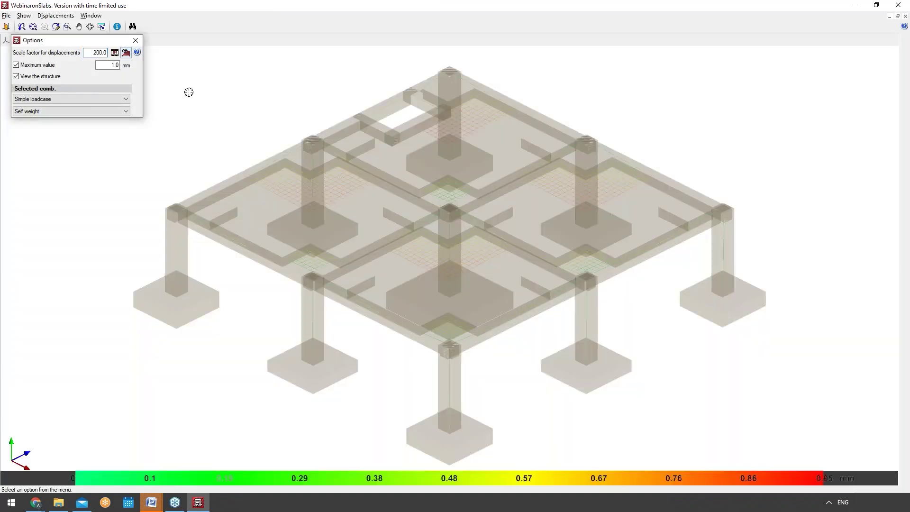
left_click(136, 40)
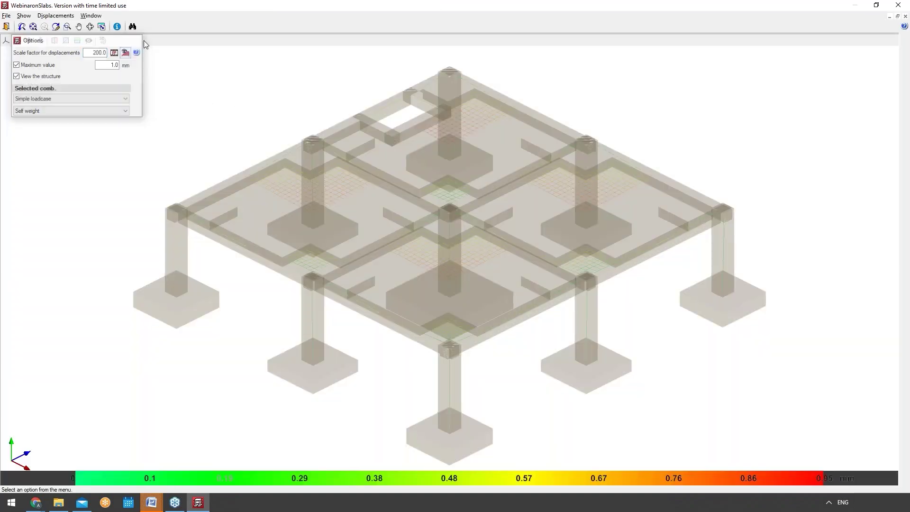
left_click(896, 5)
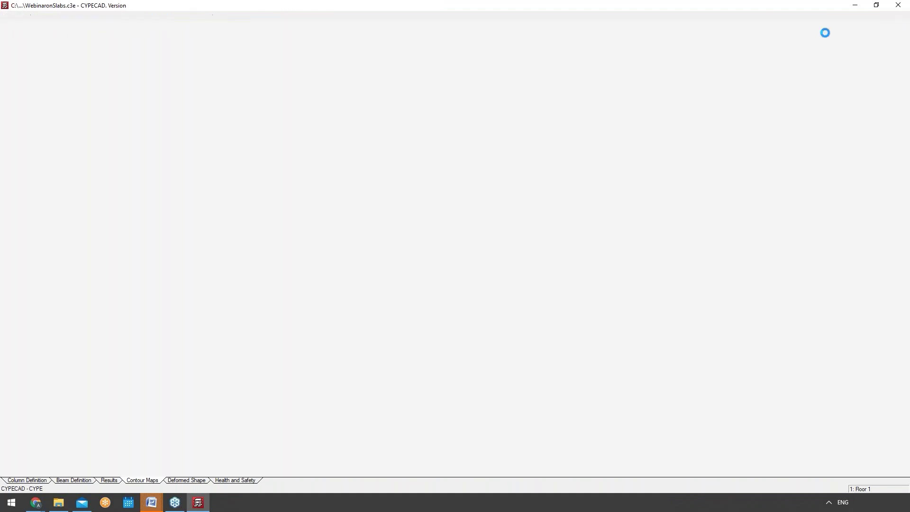
Open the list of project reports, review the chapters available for the job data report and cancel it.
left_click(830, 27)
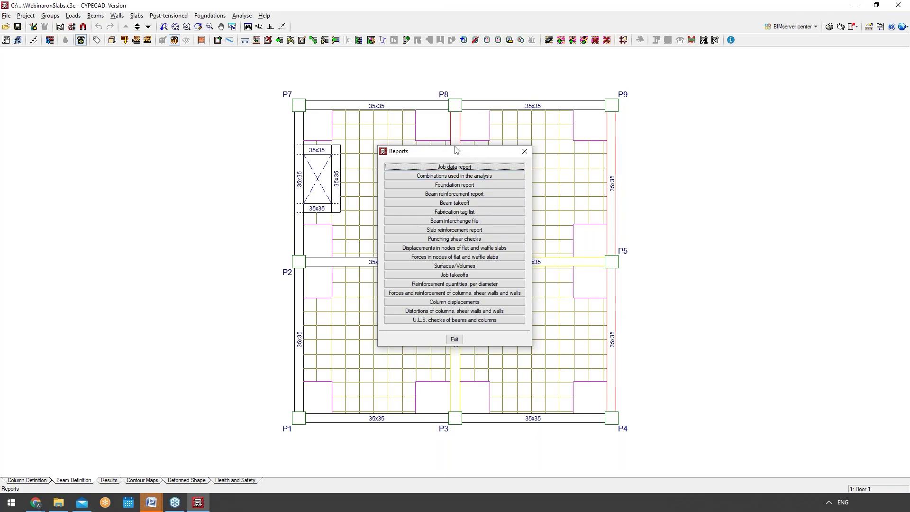
left_click(454, 167)
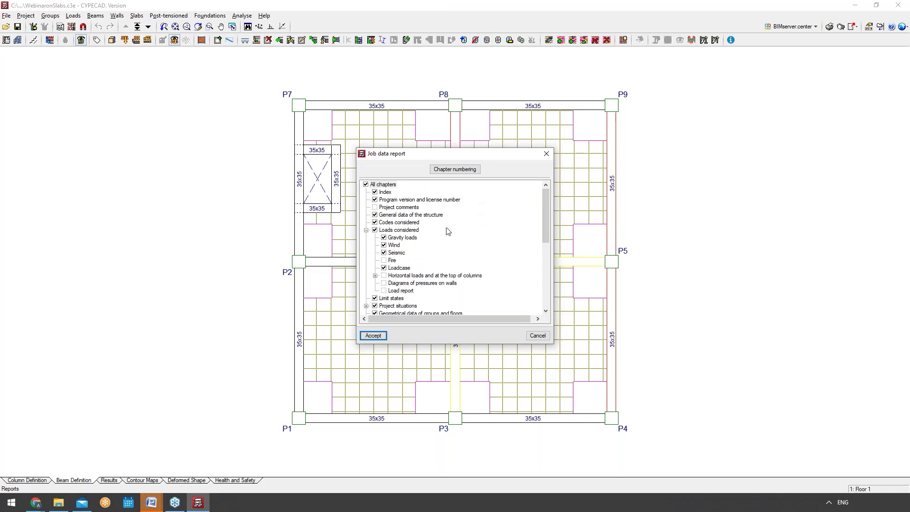
scroll(430, 250, "down", 7)
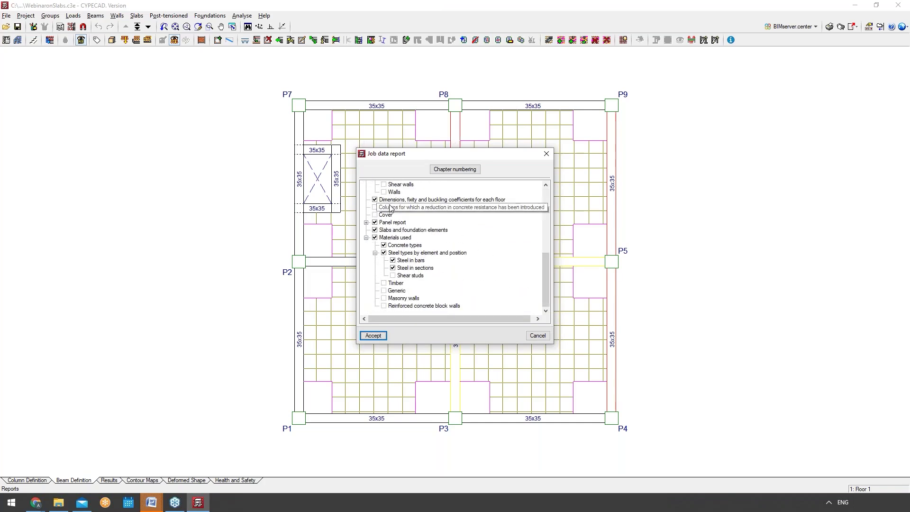
scroll(383, 264, "up", 8)
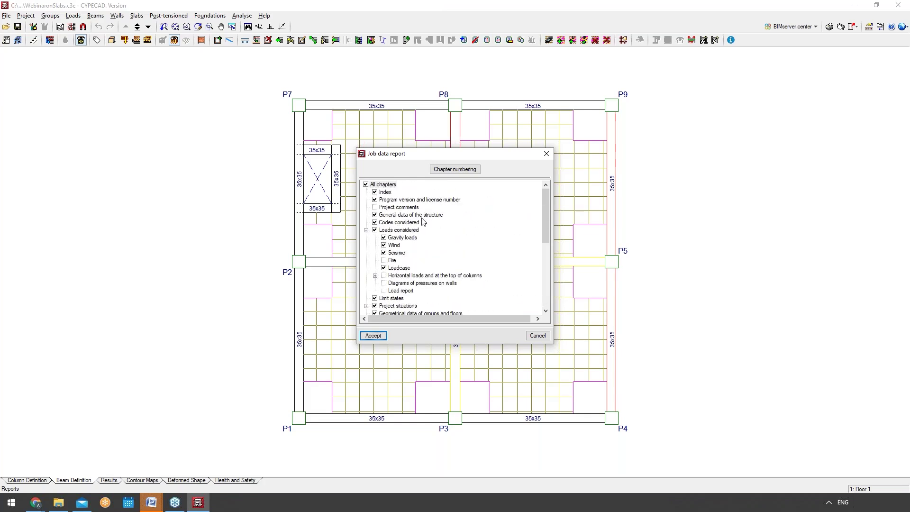
scroll(425, 232, "down", 8)
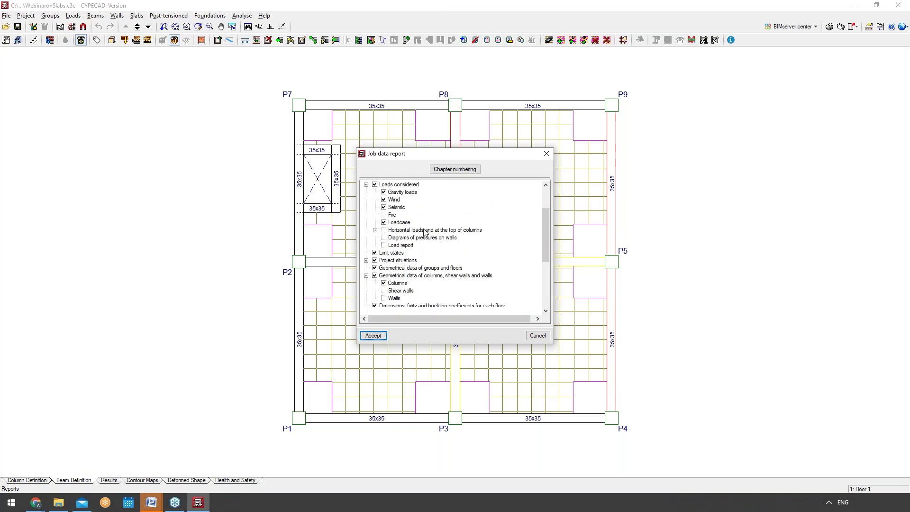
scroll(430, 245, "up", 3)
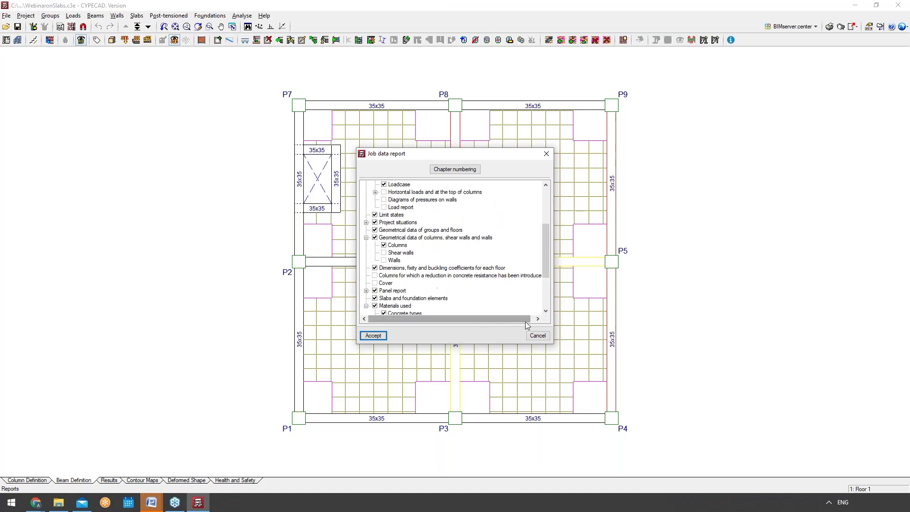
left_click(538, 336)
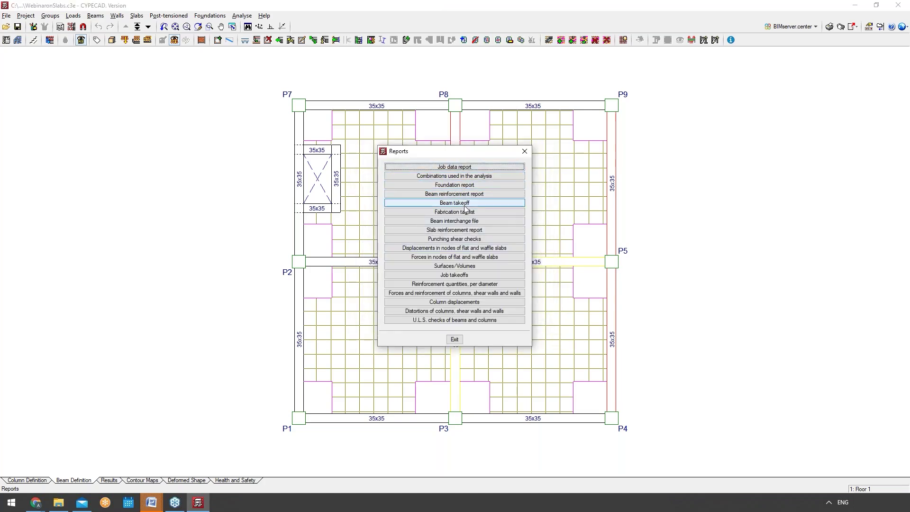
Generate the slab reinforcement report for Floor 1.
left_click(464, 232)
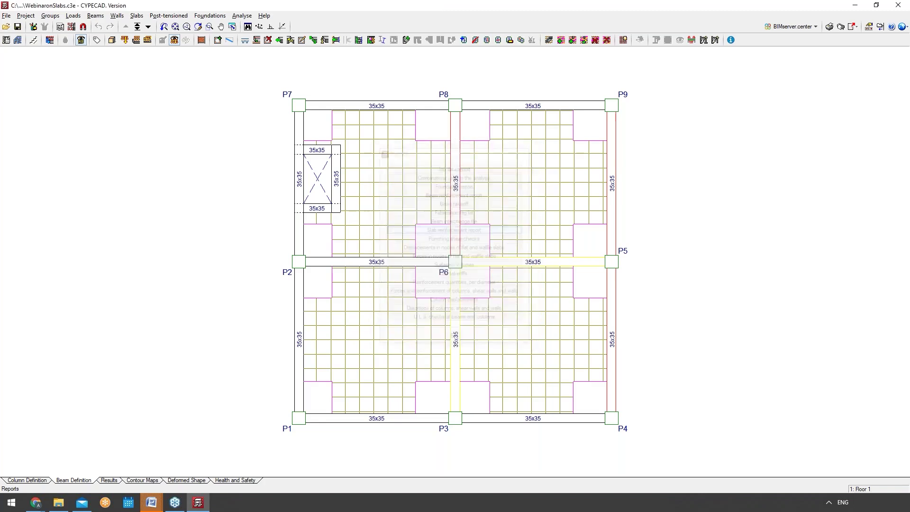
left_click(416, 190)
left_click(414, 199)
left_click(415, 191)
left_click(419, 328)
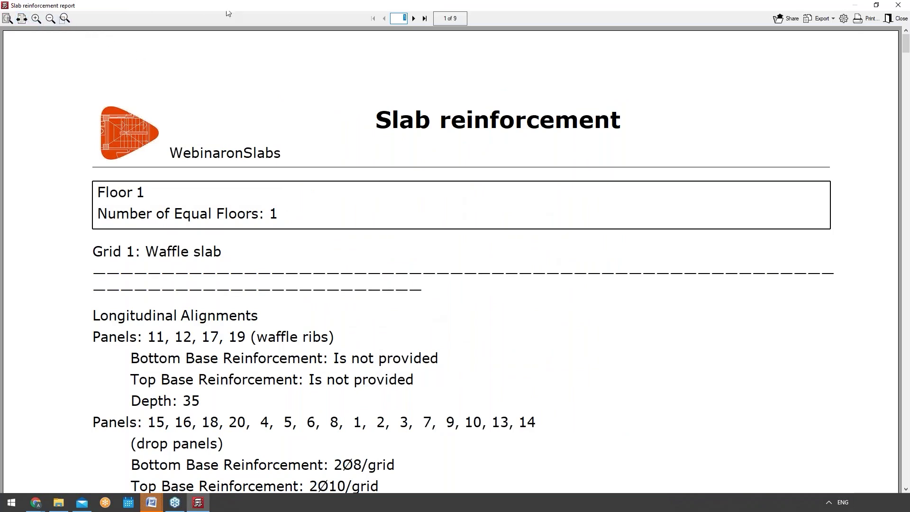
Fit whole pages of the slab reinforcement report in view, page through to its last page and close it.
left_click(8, 18)
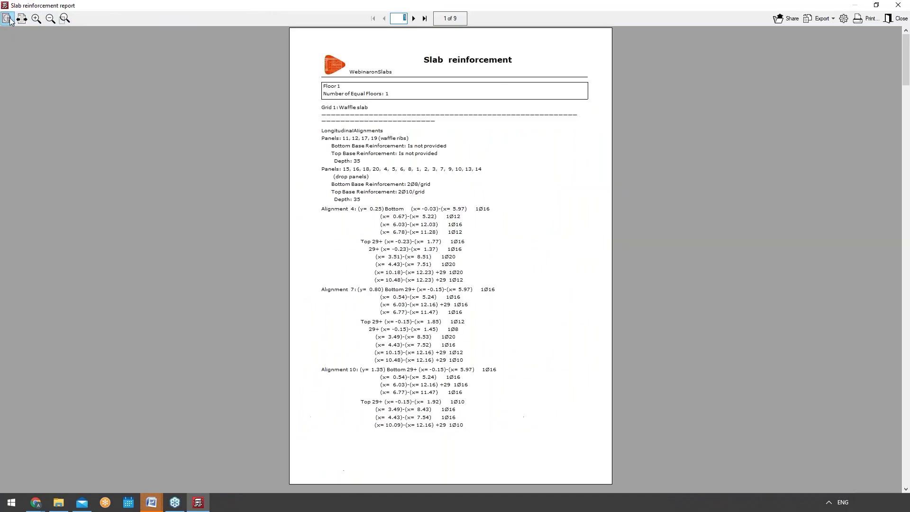
left_click(413, 19)
left_click(412, 18)
left_click(413, 19)
left_click(413, 18)
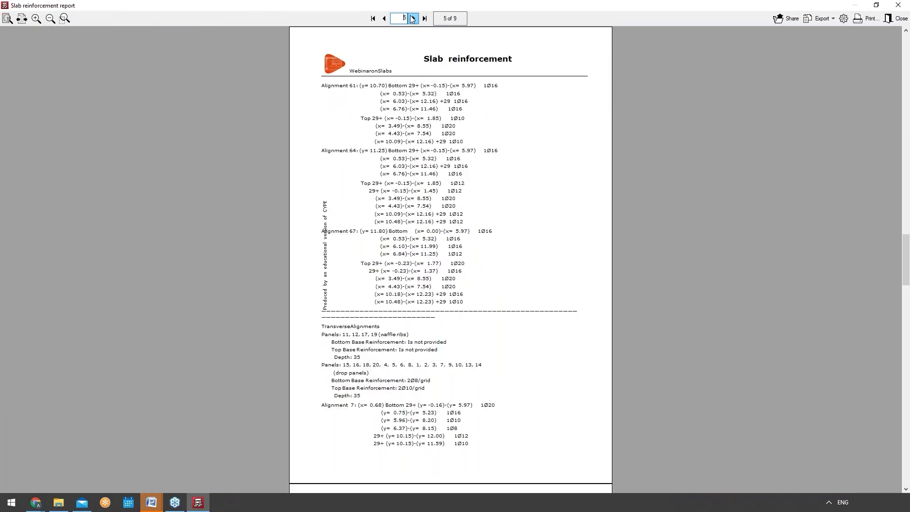
left_click(412, 19)
left_click(413, 19)
left_click(412, 18)
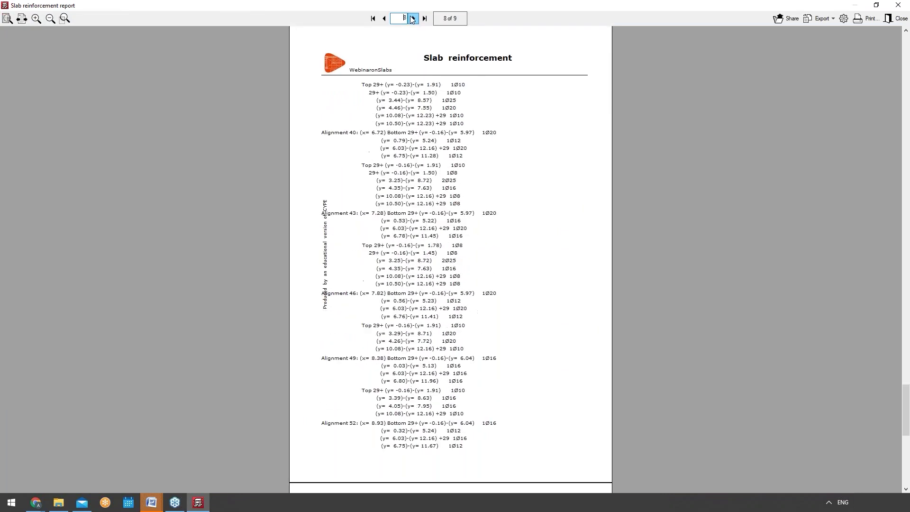
left_click(412, 19)
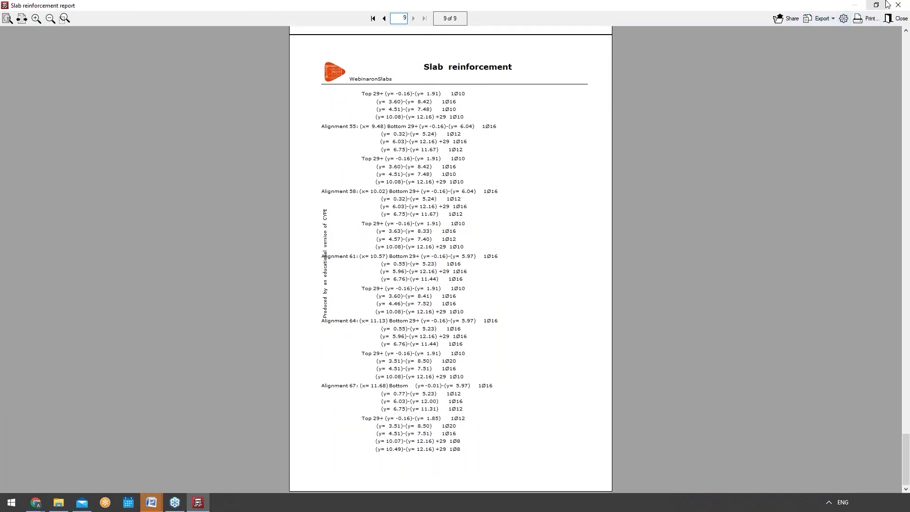
left_click(896, 18)
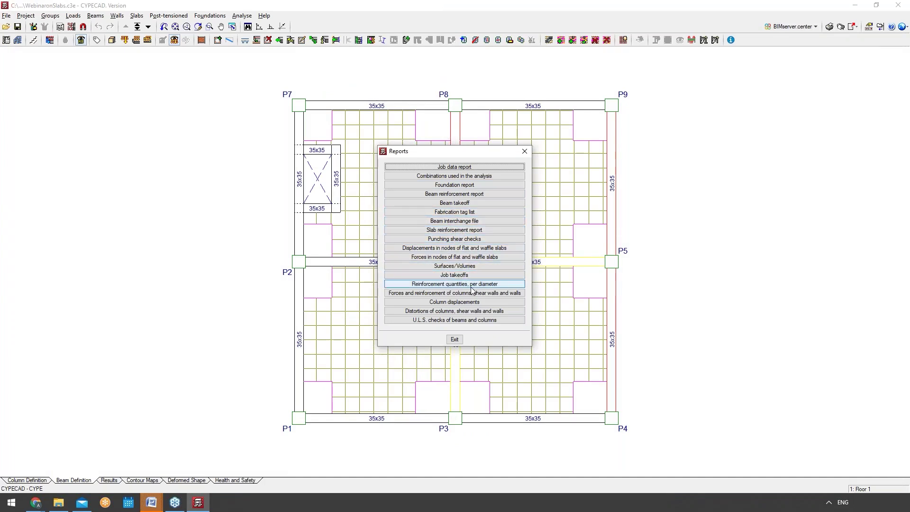
Generate the job takeoffs by groups and job total, from Foundations up to Floor 1, and examine the material quantities.
left_click(482, 275)
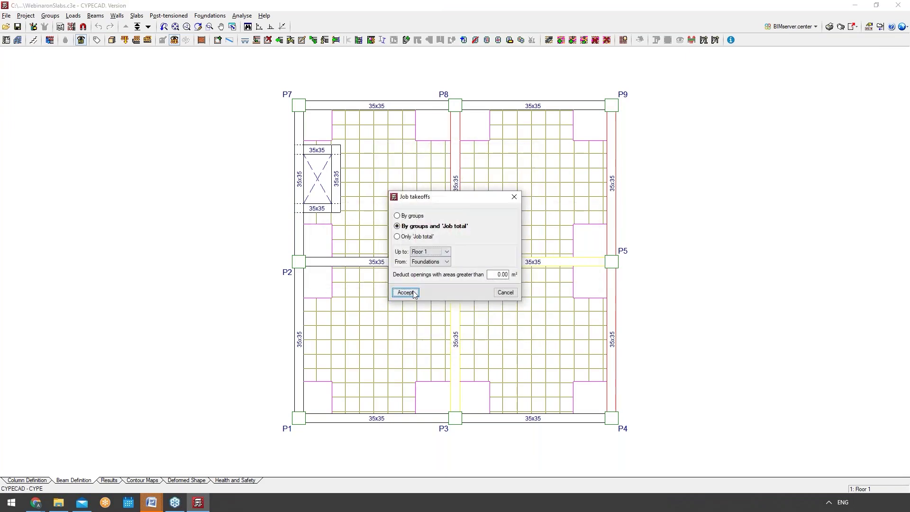
left_click(414, 293)
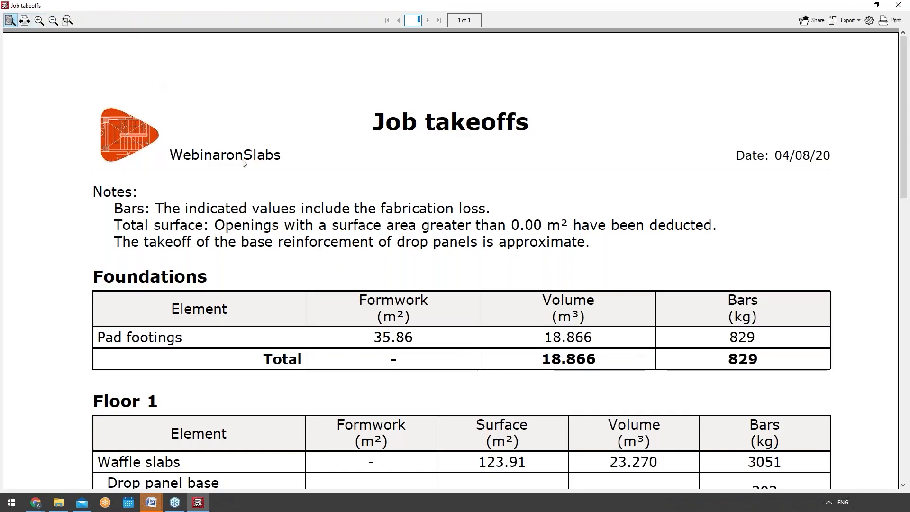
scroll(243, 163, "down", 6)
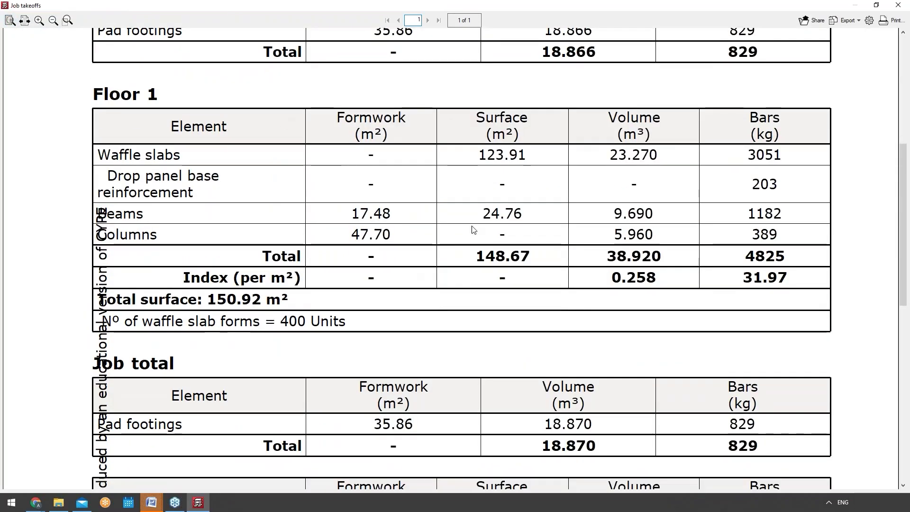
scroll(443, 349, "down", 2)
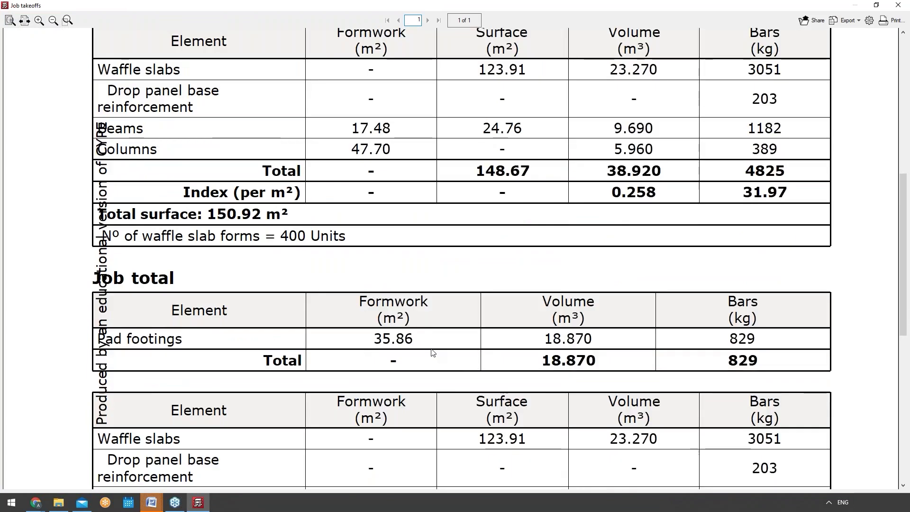
Review the Foundations, Floor 1 and job total tables of the takeoff report, then close it and the list of reports.
scroll(433, 351, "down", 5)
scroll(427, 337, "up", 3)
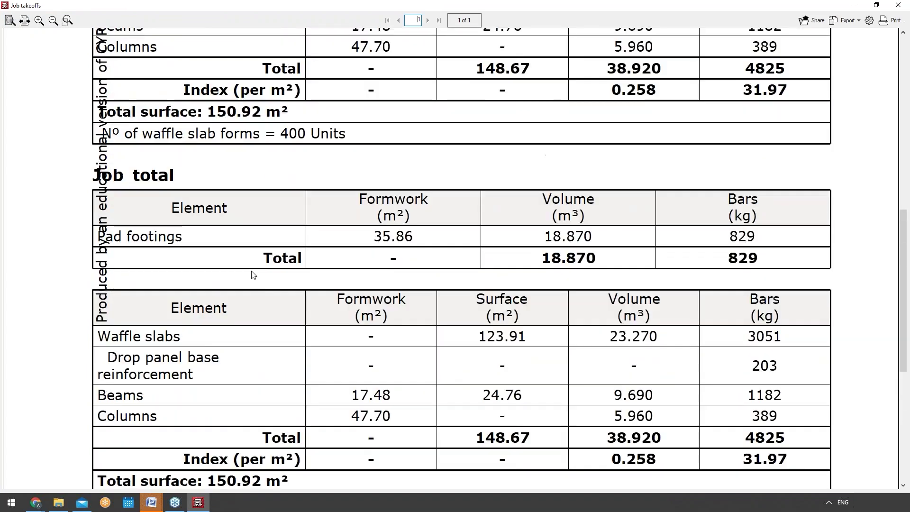
scroll(254, 275, "up", 1)
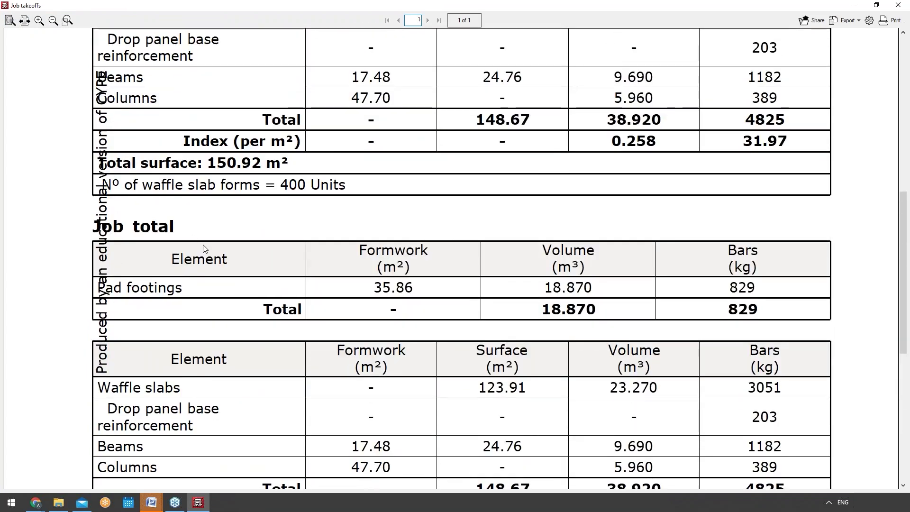
scroll(203, 245, "up", 1)
scroll(204, 246, "up", 1)
scroll(205, 246, "up", 1)
scroll(151, 246, "down", 1)
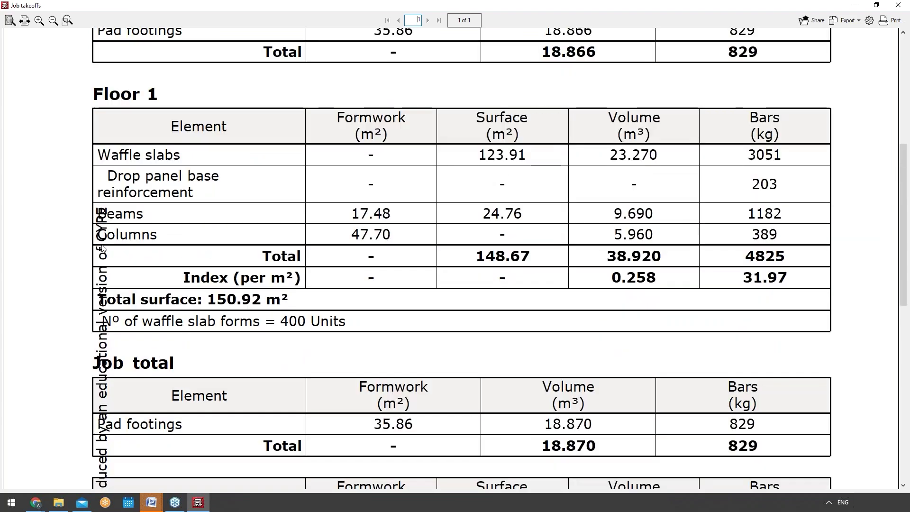
scroll(137, 251, "up", 1)
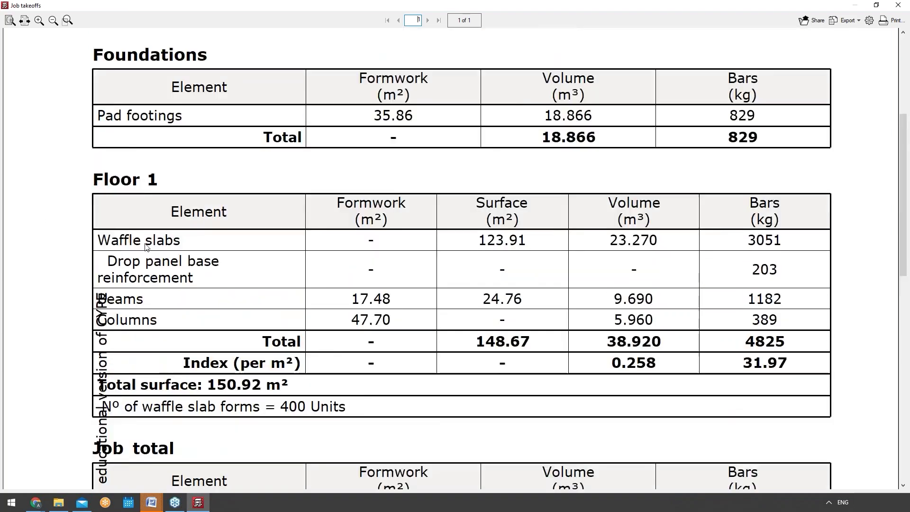
scroll(146, 246, "up", 2)
scroll(147, 247, "up", 1)
key("Escape")
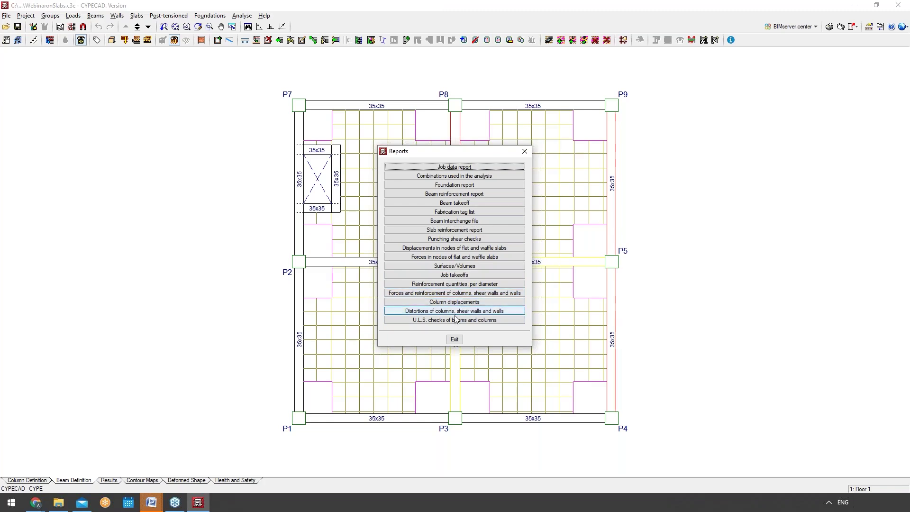
left_click(454, 339)
Start a drawing selection and add a column detailing drawing covering all columns and floors, detailed at each floor at 1/20 scale.
left_click(840, 27)
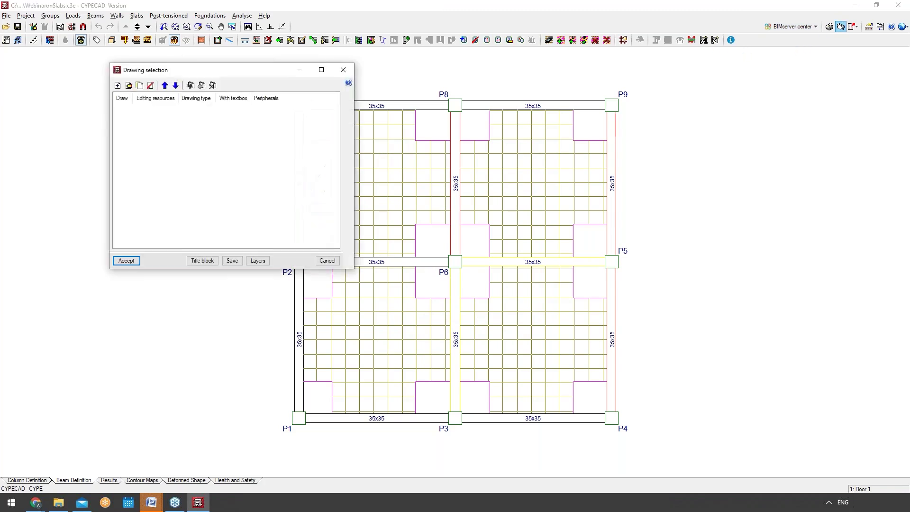
left_click(118, 85)
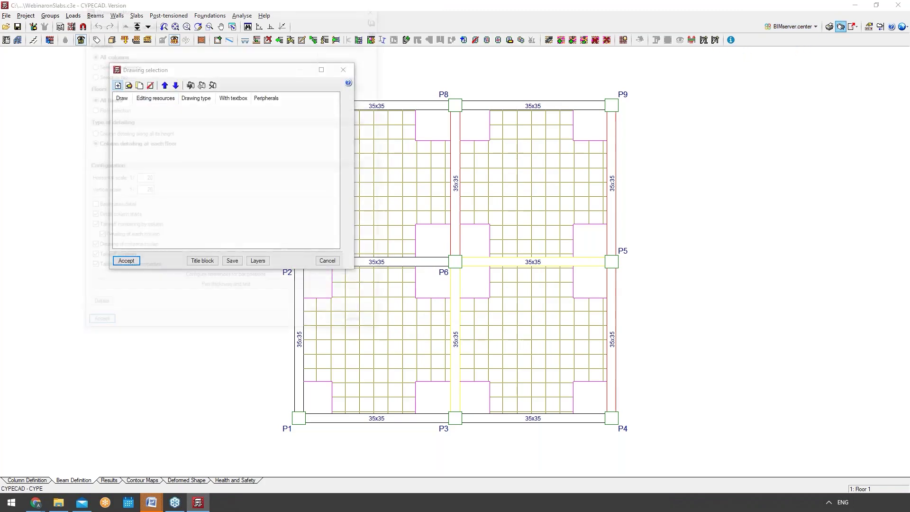
left_click(153, 22)
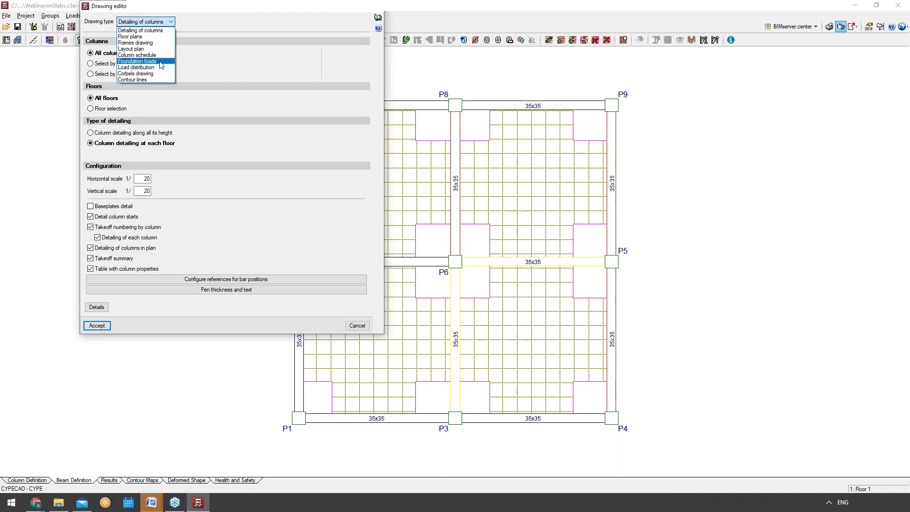
left_click(156, 30)
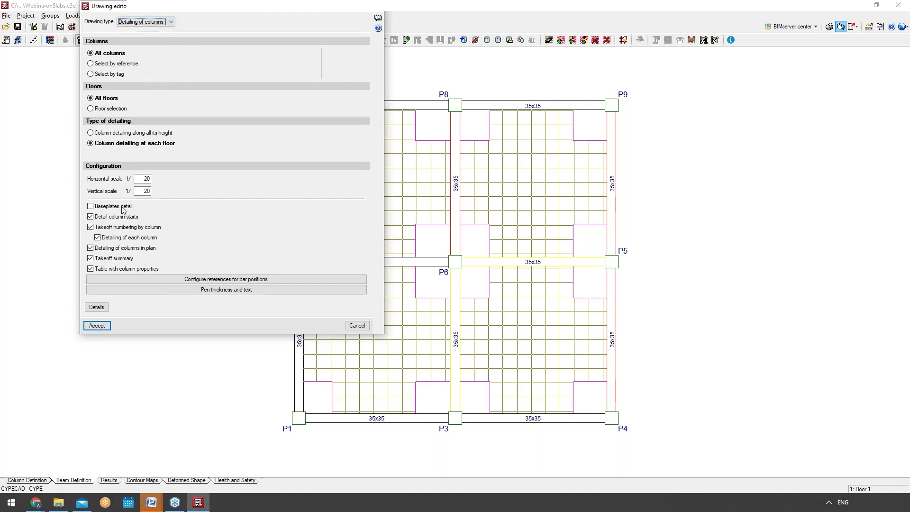
left_click(97, 325)
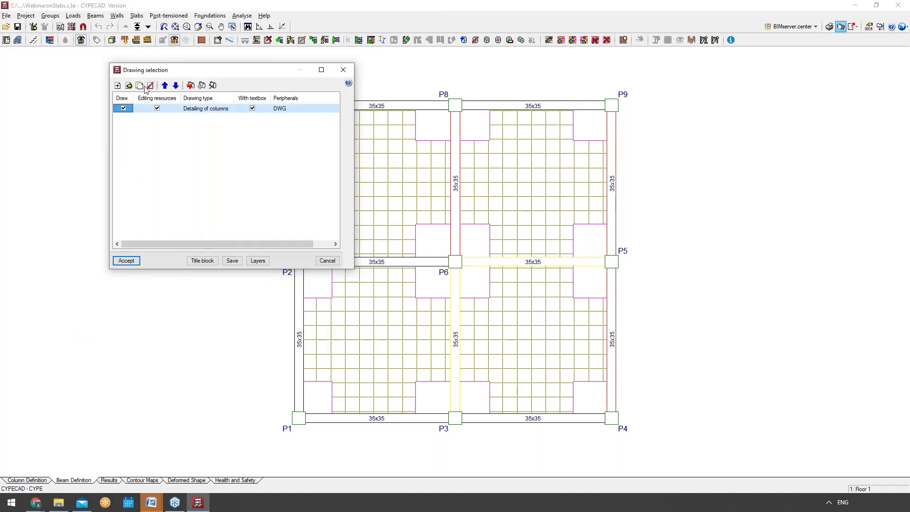
Add a floor plans drawing with the Layout plan type at 1/50 scale for groups 0 to 1.
left_click(117, 86)
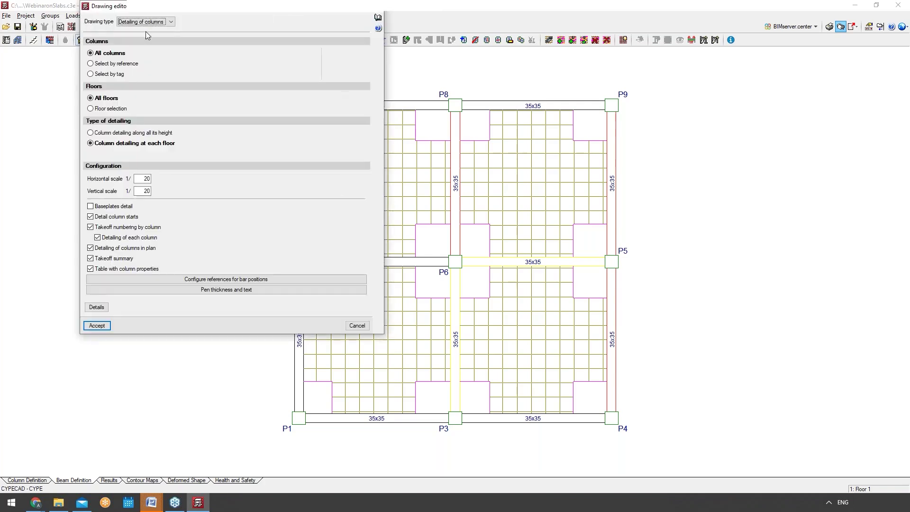
left_click(145, 21)
left_click(146, 37)
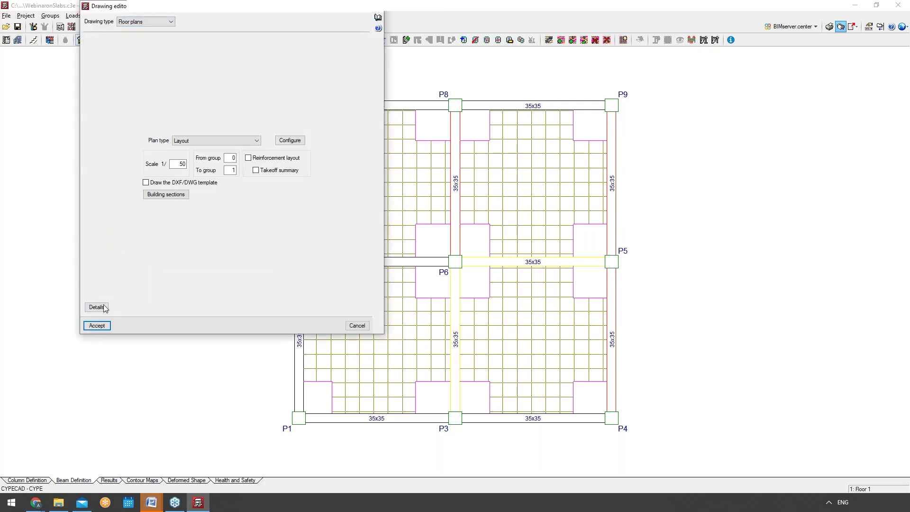
left_click(97, 325)
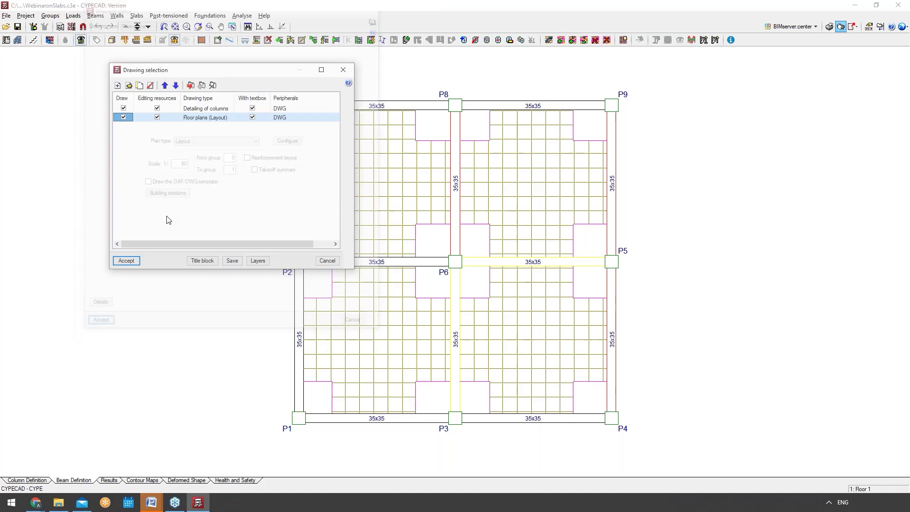
Add a layout plan drawing to the drawing selection.
left_click(118, 86)
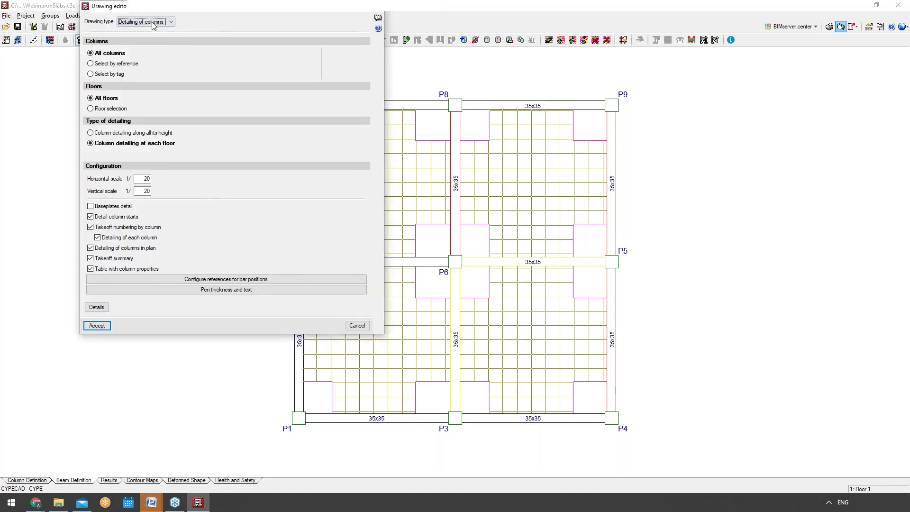
left_click(153, 22)
left_click(152, 43)
left_click(97, 325)
Add a load distribution drawing at 1/100 scale for groups 0 to 1 to the drawing selection.
left_click(118, 85)
left_click(167, 22)
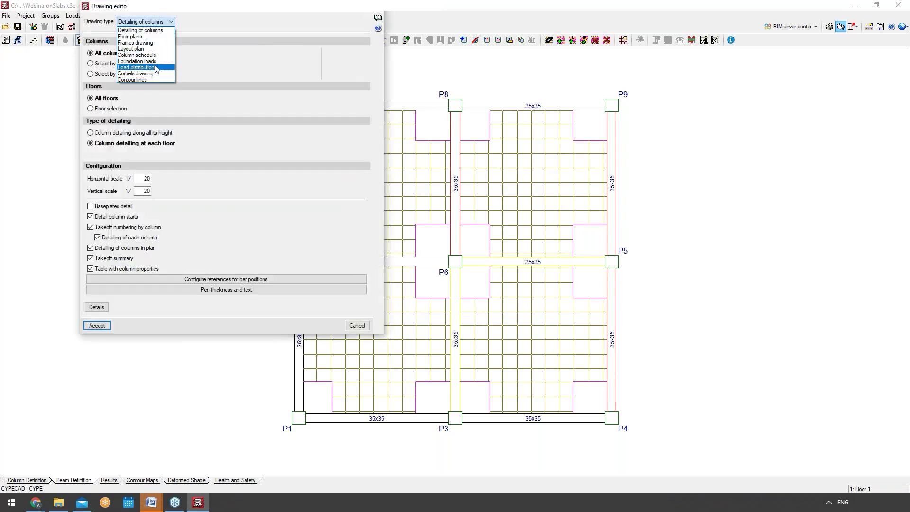
left_click(156, 67)
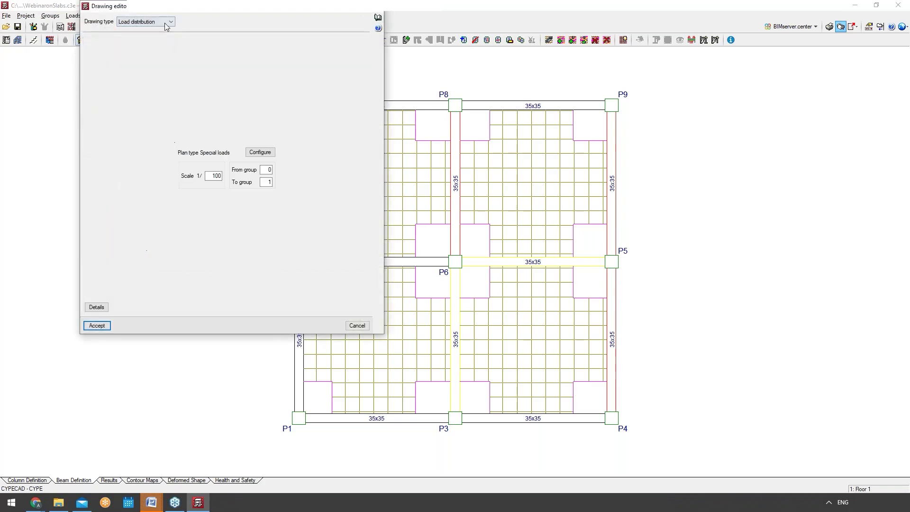
left_click(97, 325)
left_click(118, 86)
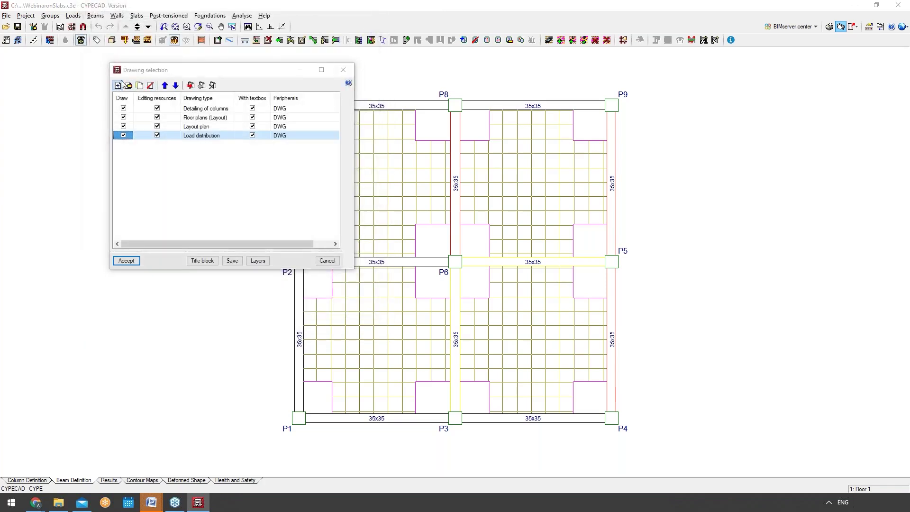
left_click(382, 8)
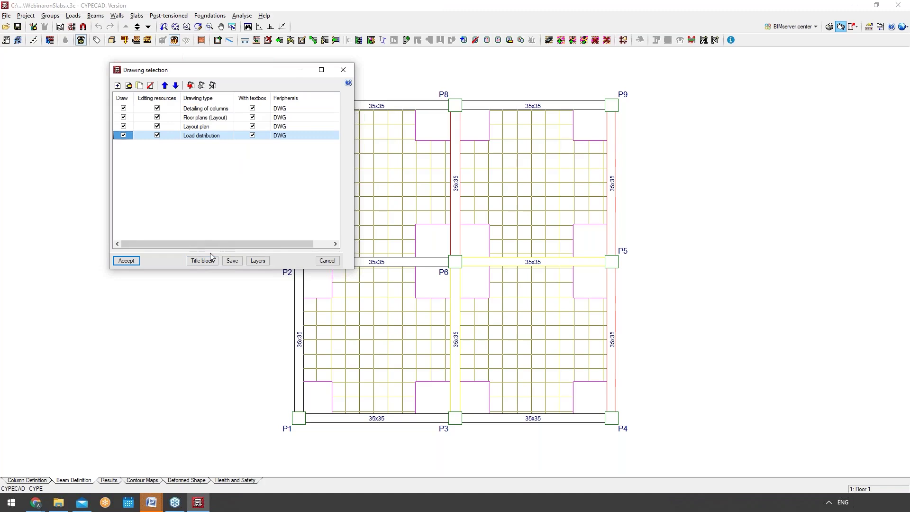
Generate the four selected drawings as DWG sheets, accepting the notices about missing grid lines and special loads.
left_click(121, 261)
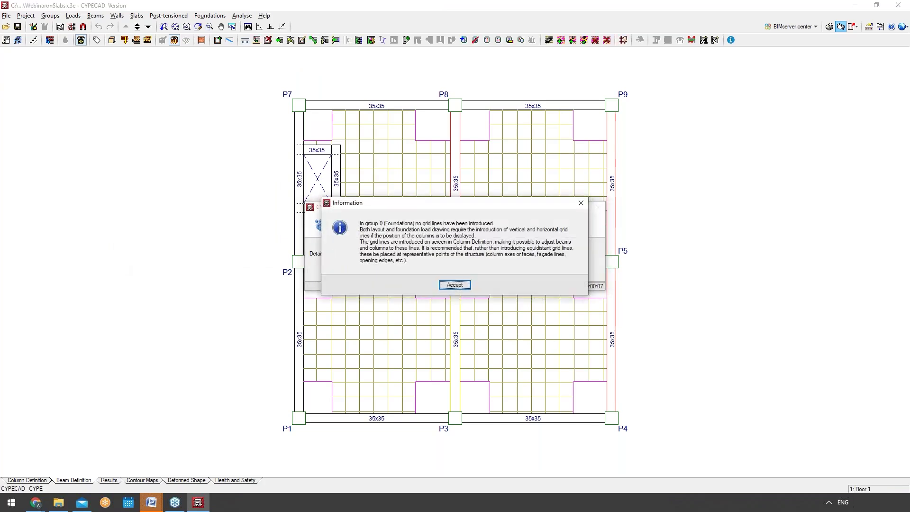
left_click(454, 284)
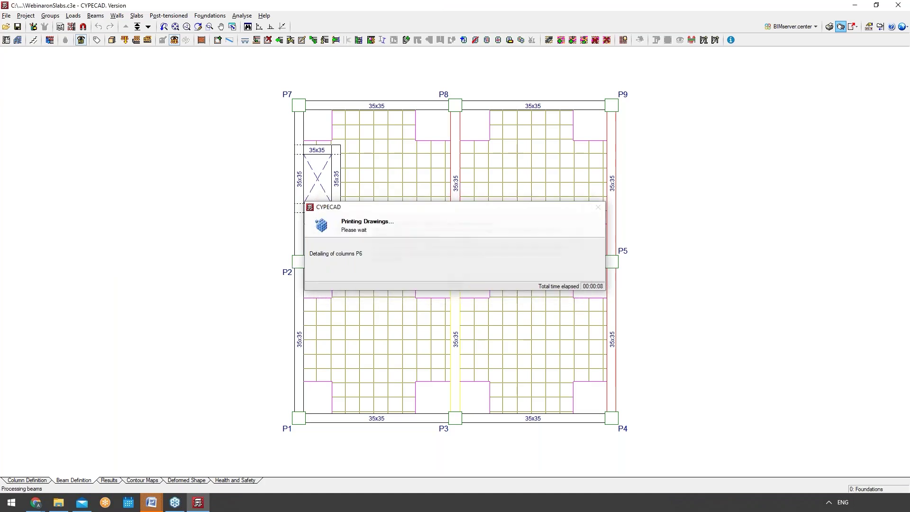
left_click(455, 270)
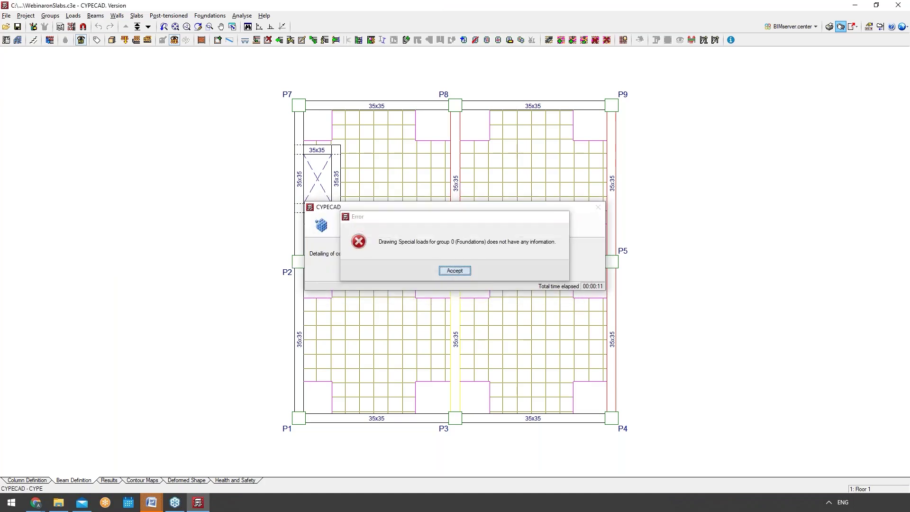
left_click(454, 271)
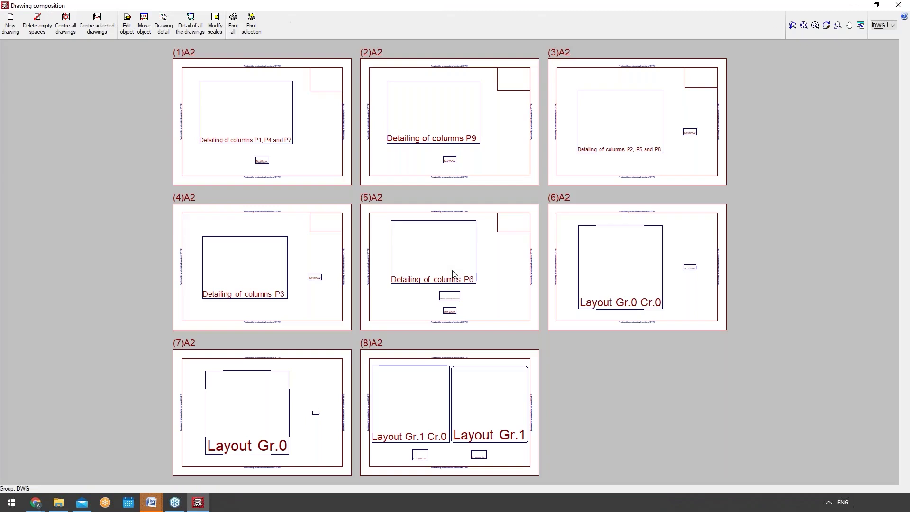
Show the full detail of all the composed drawings, examine the Floor 1 layouts on sheet 8 and close the composition.
left_click(190, 25)
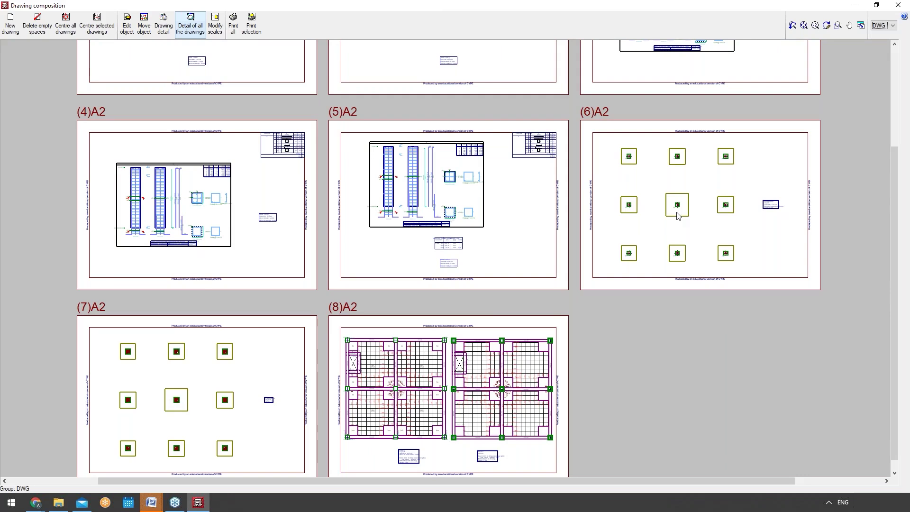
scroll(401, 469, "up", 3)
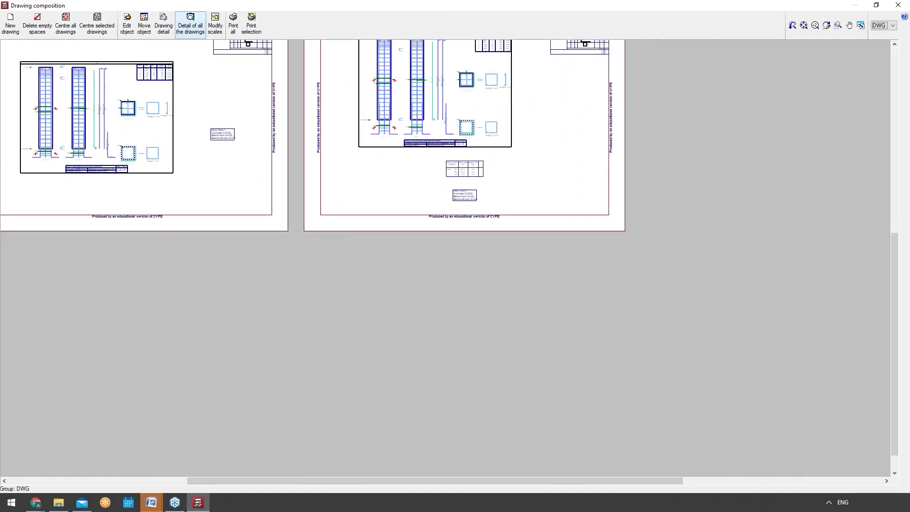
scroll(455, 284, "up", 3)
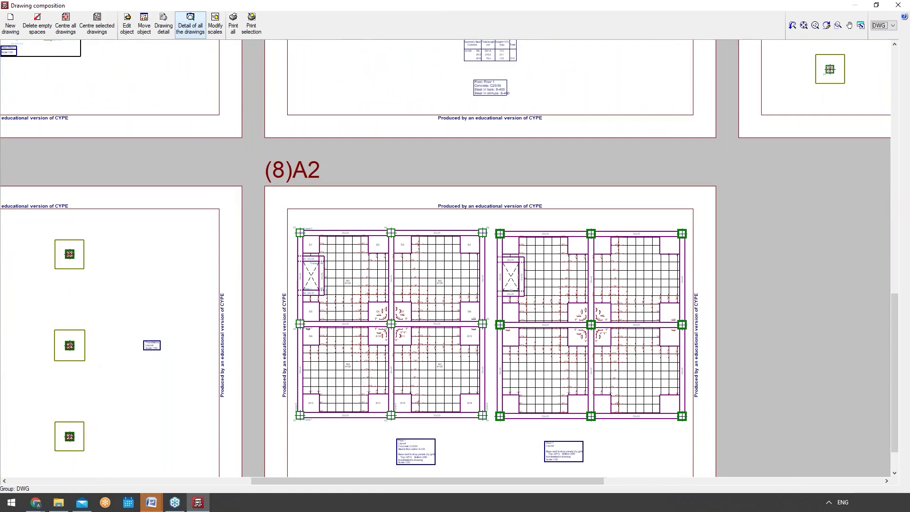
scroll(401, 463, "up", 2)
scroll(403, 457, "up", 1)
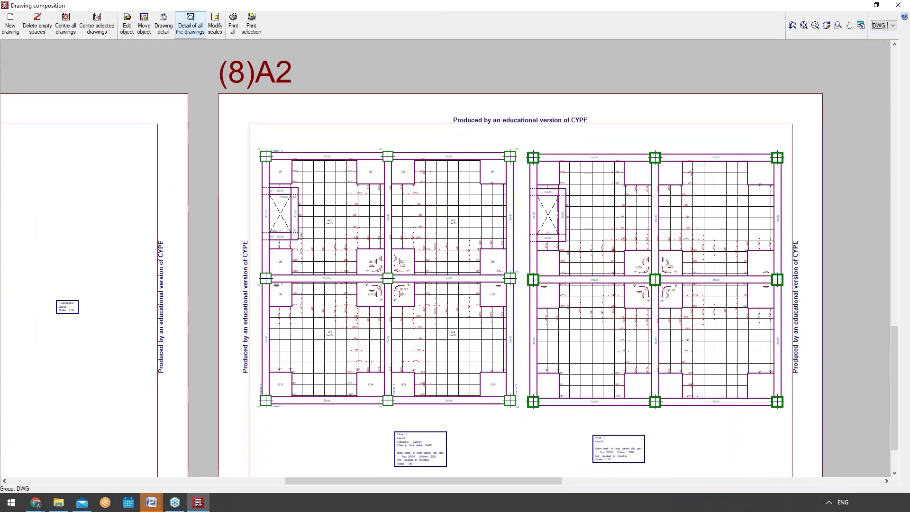
left_click(126, 24)
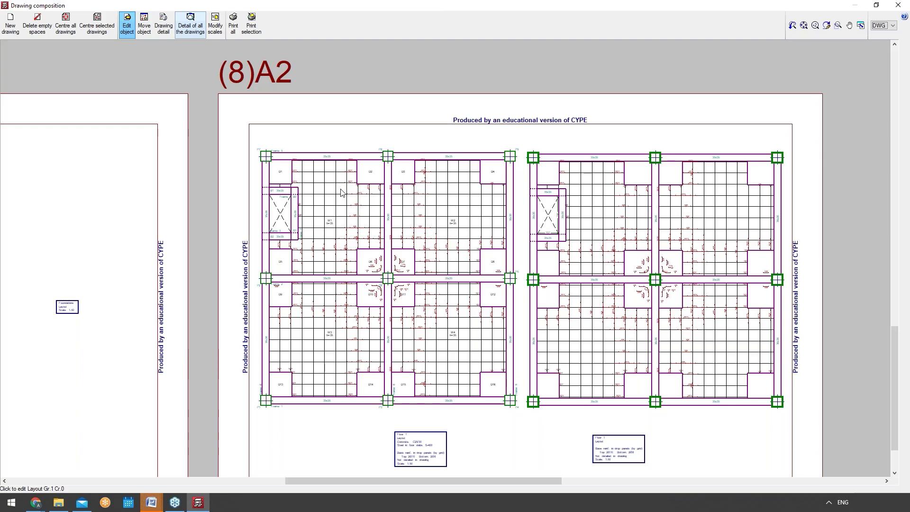
left_click(898, 5)
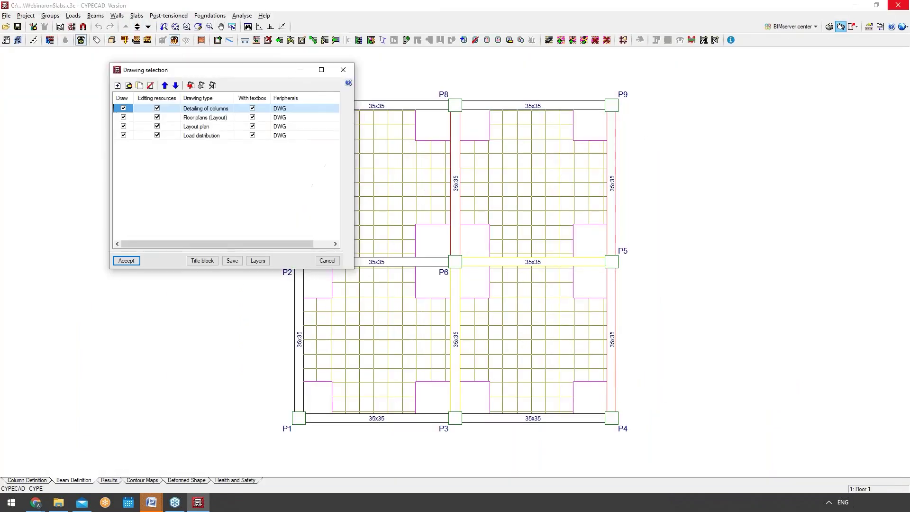